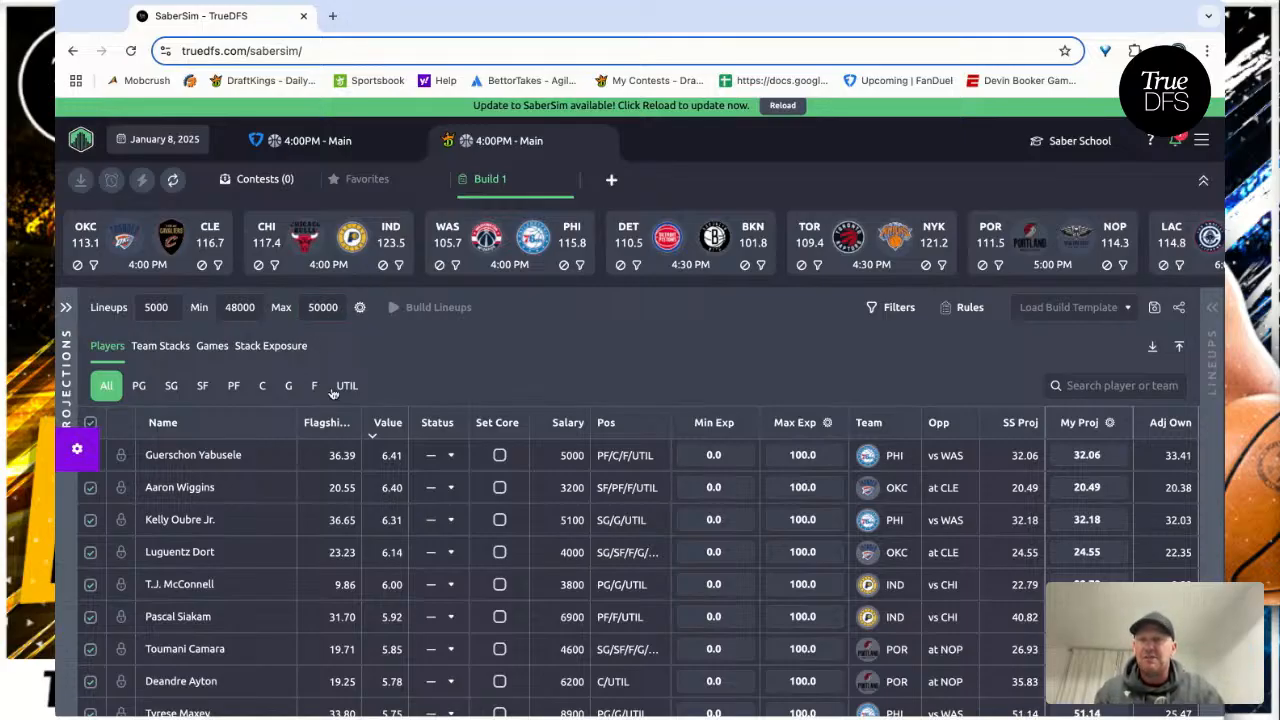
- Refresh the slate's player projections and sort the player table by value, highest first
{"action": "left_click", "coordinate": [1008, 424]}
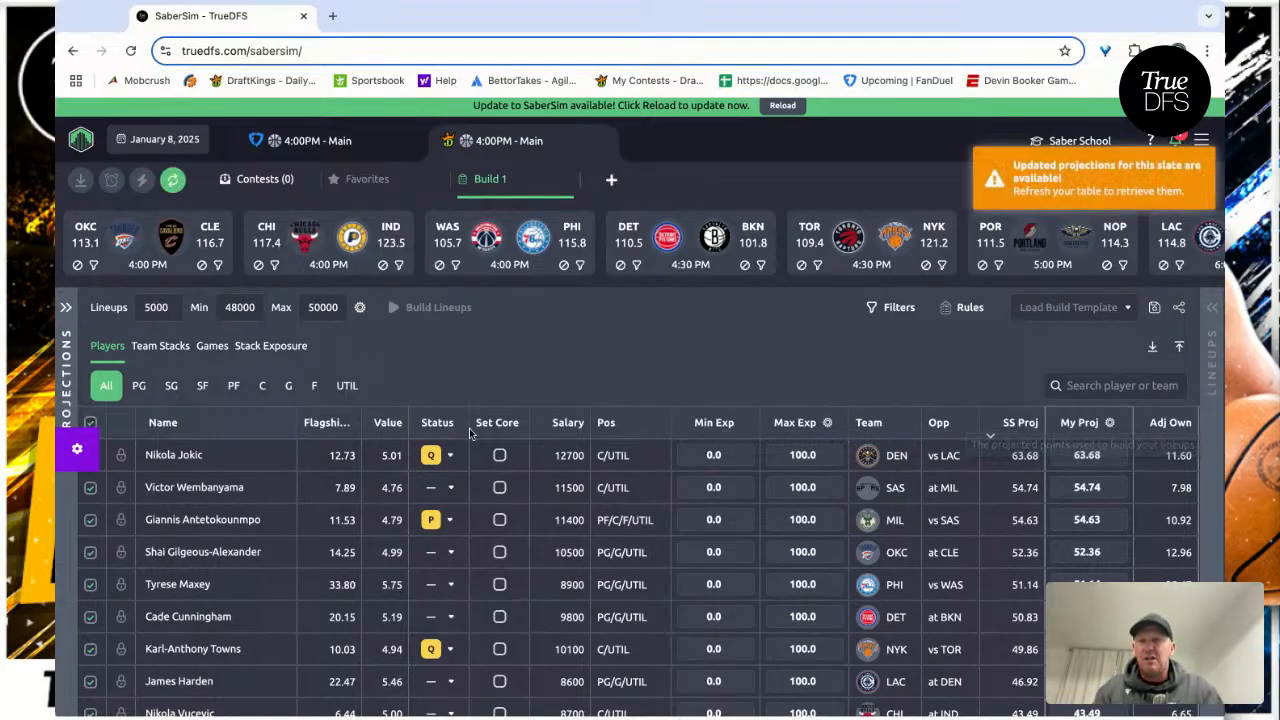
{"action": "left_click", "coordinate": [172, 179]}
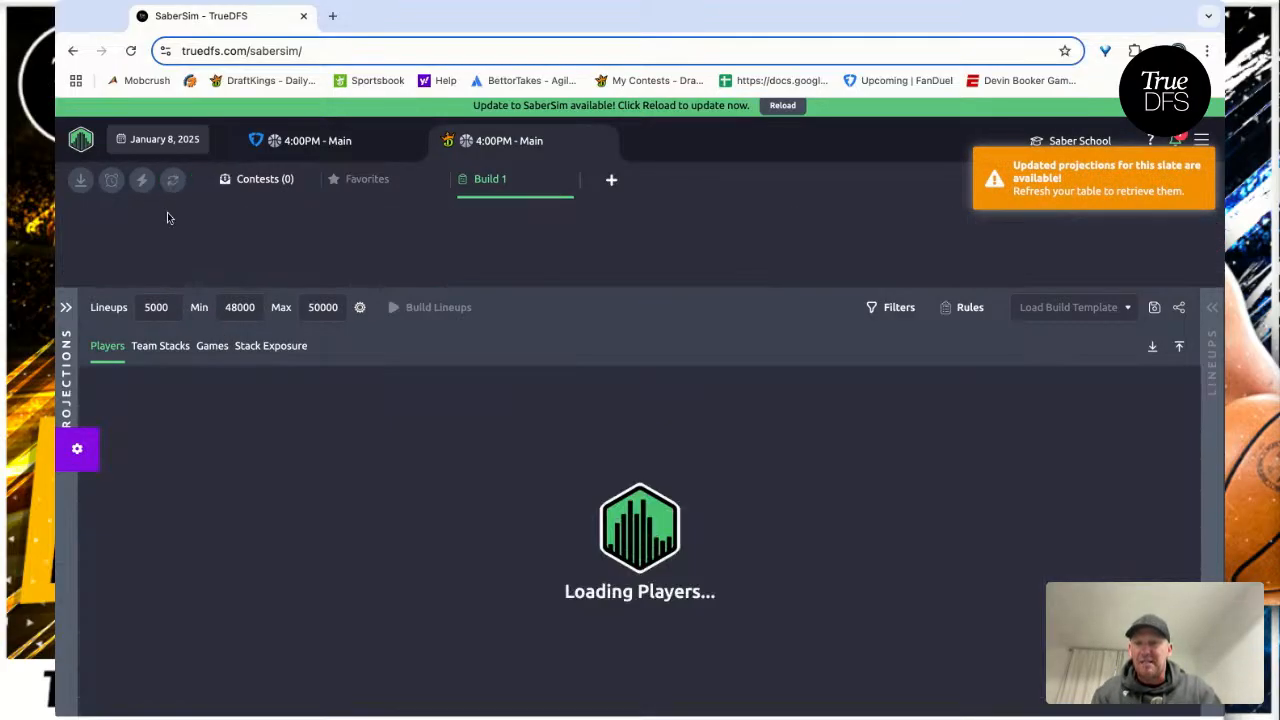
{"action": "left_click", "coordinate": [387, 428]}
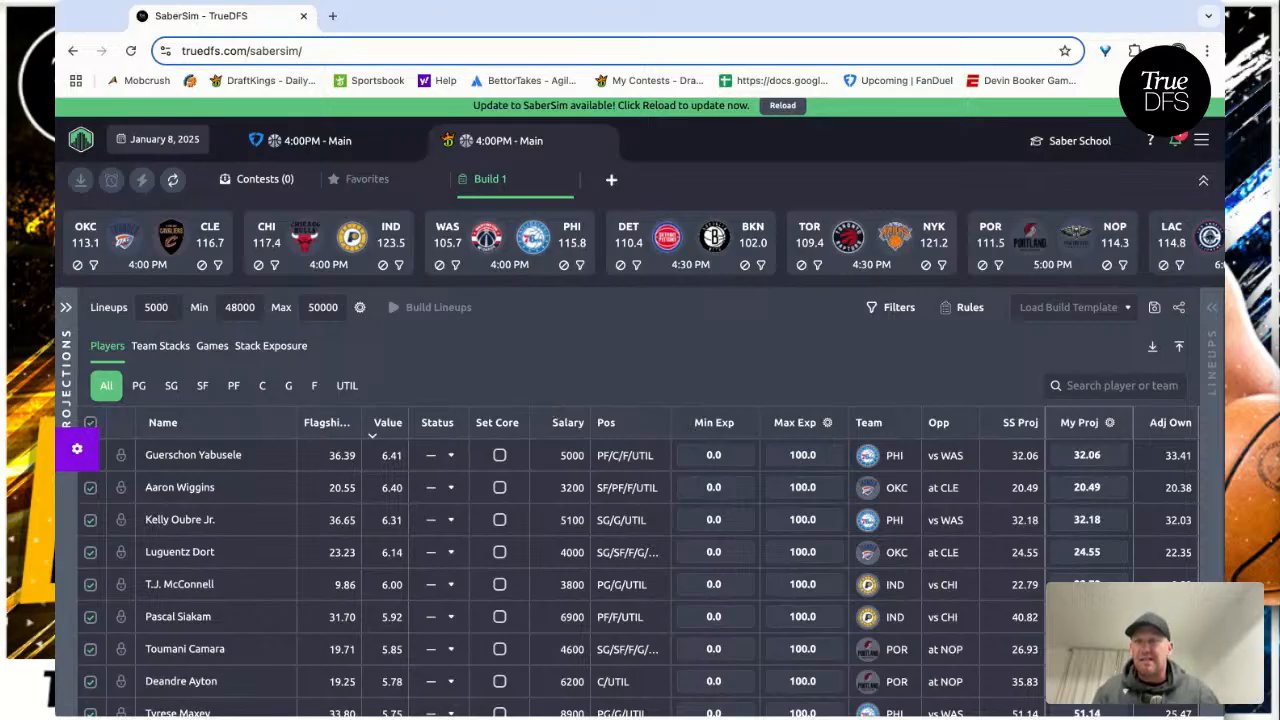
- Filter the player table to OKC players and refresh the slate's projections again
{"action": "left_click", "coordinate": [95, 268]}
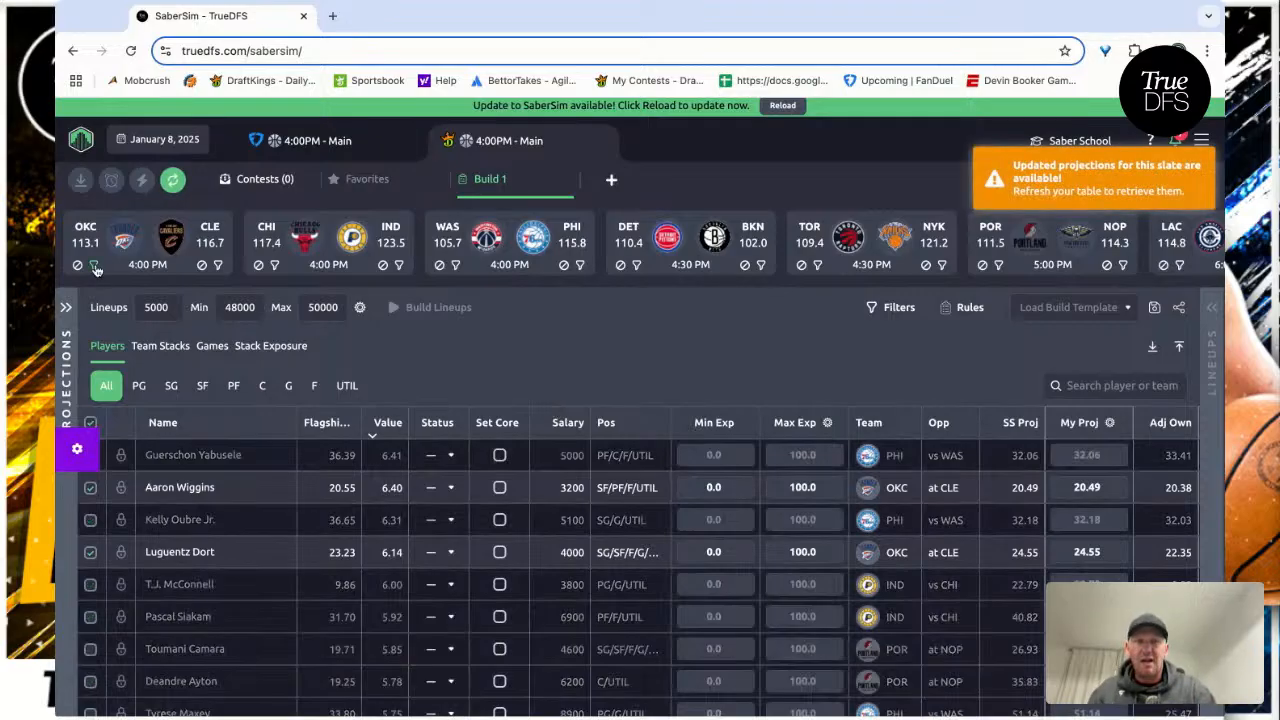
{"action": "left_click", "coordinate": [169, 187]}
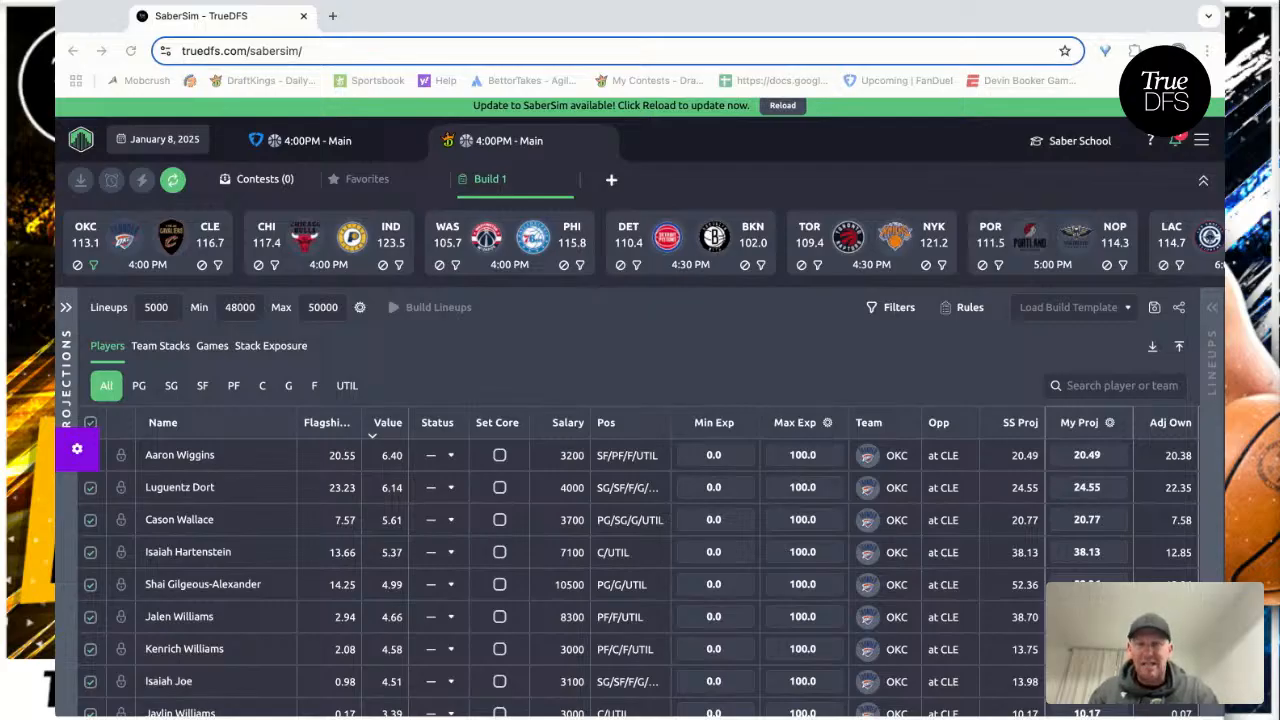
{"action": "left_click", "coordinate": [65, 380]}
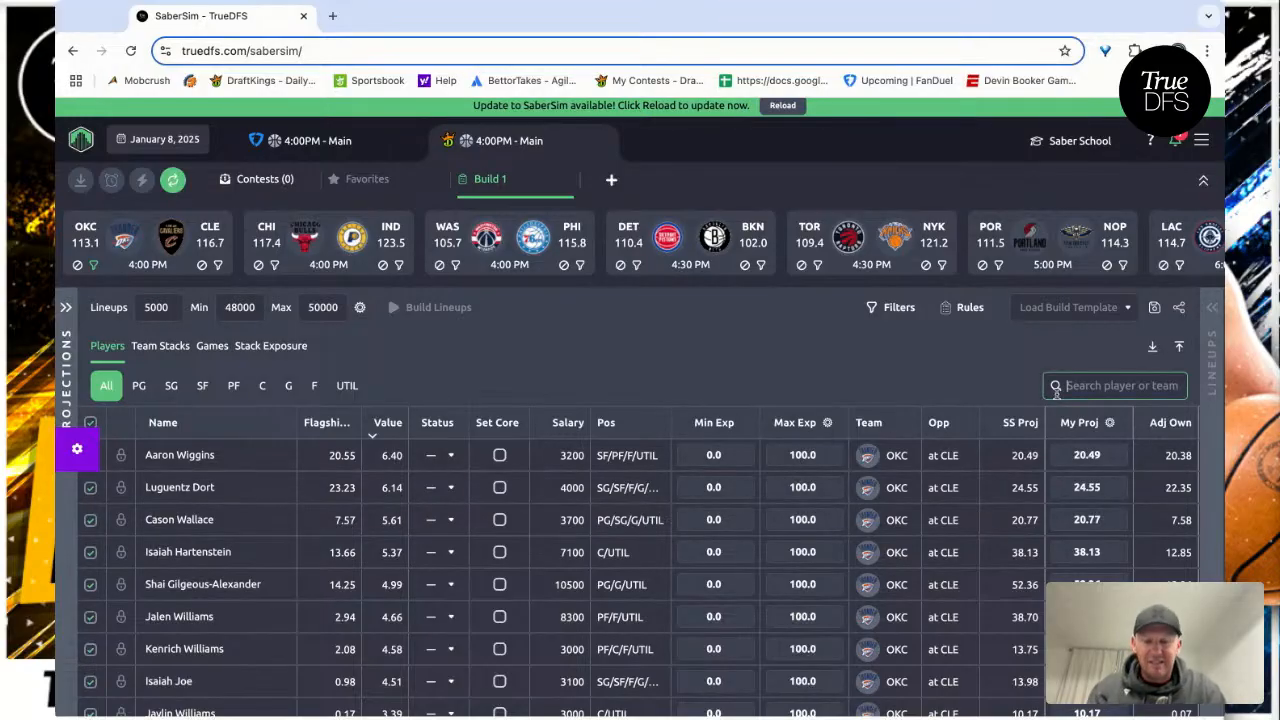
{"action": "left_click", "coordinate": [1050, 390]}
{"action": "type", "text": "yab"}
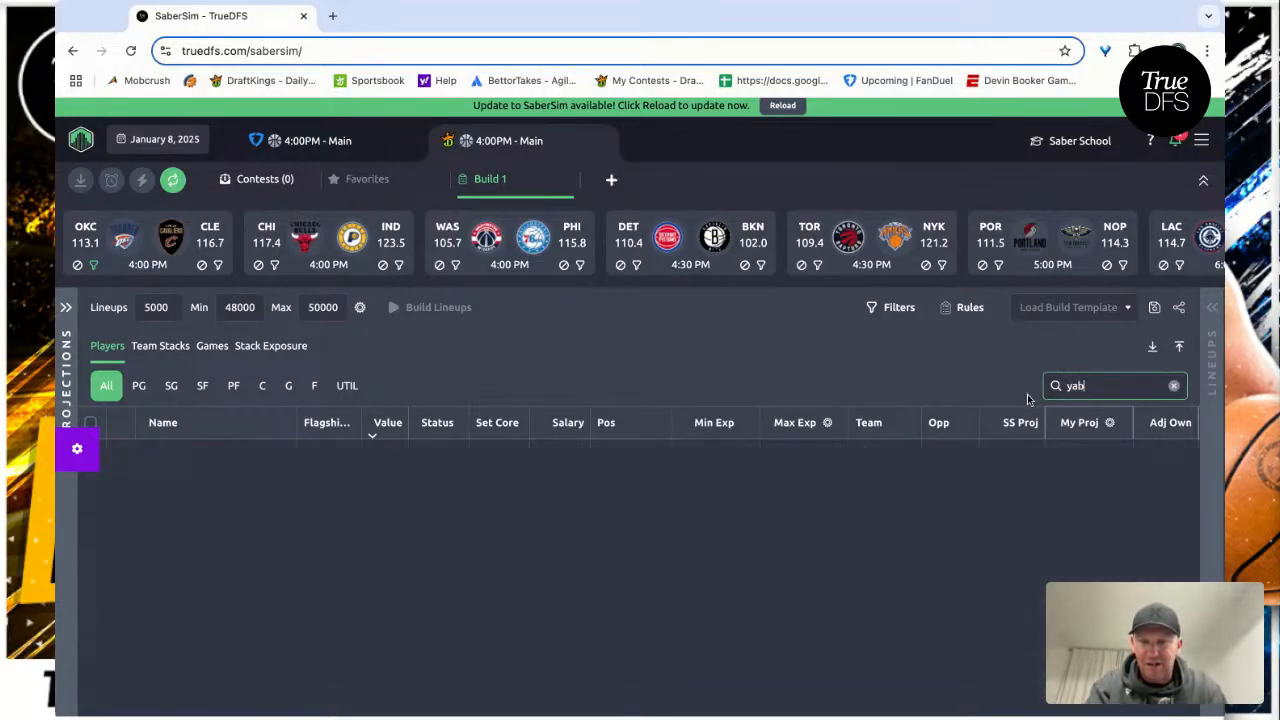
{"action": "left_click", "coordinate": [94, 267]}
{"action": "left_click", "coordinate": [94, 267]}
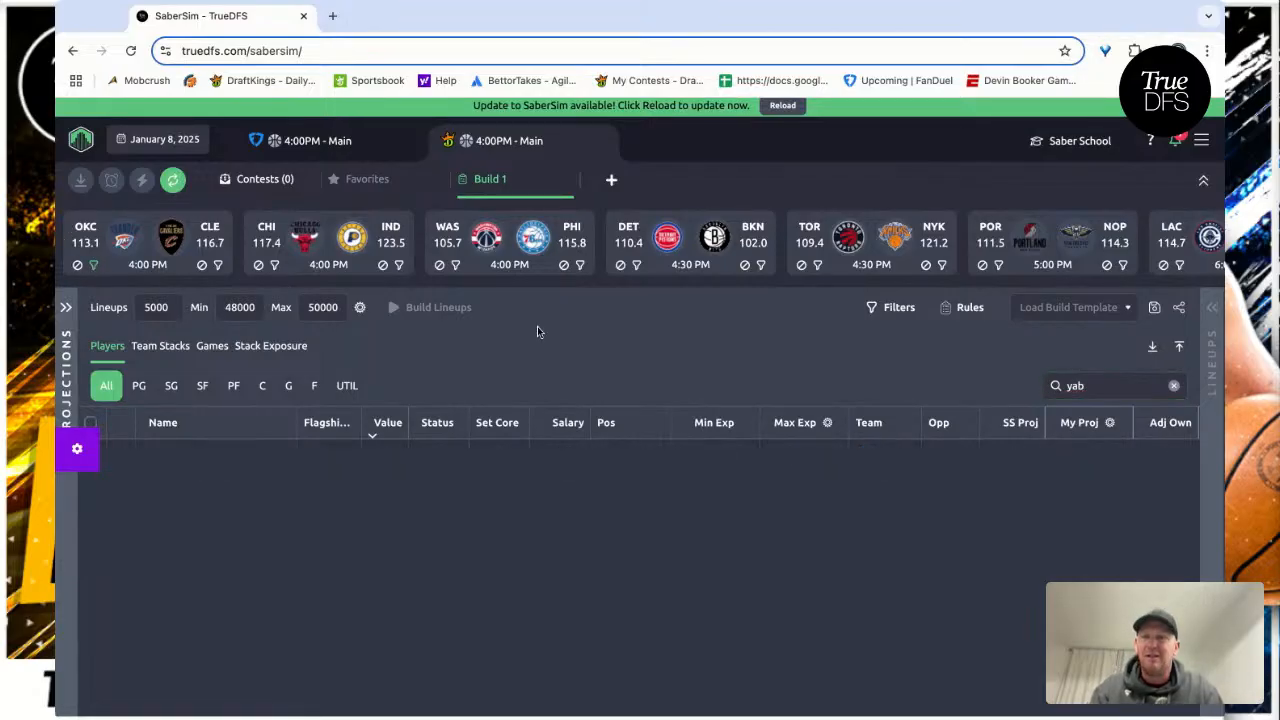
{"action": "left_click", "coordinate": [1173, 386]}
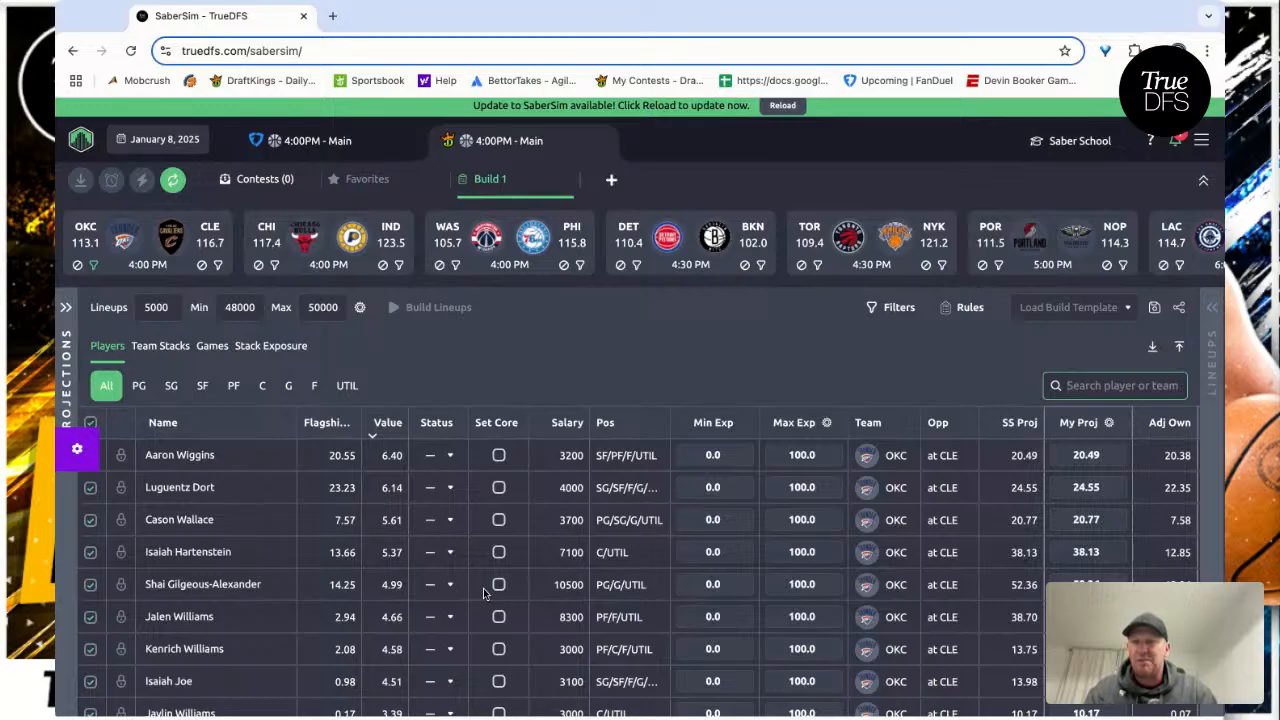
- Set Aaron Wiggins, Luguentz Dort and Shai Gilgeous-Alexander as core players for OKC
{"action": "left_click", "coordinate": [500, 456]}
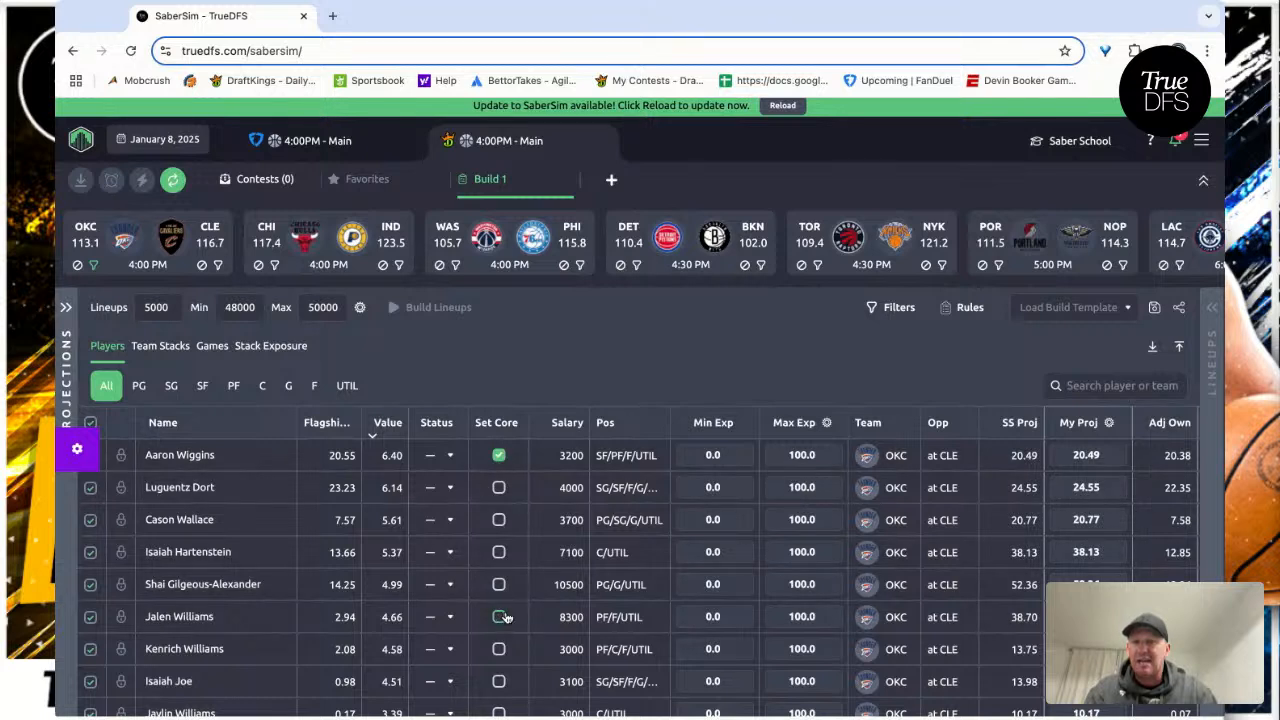
{"action": "left_click", "coordinate": [499, 488]}
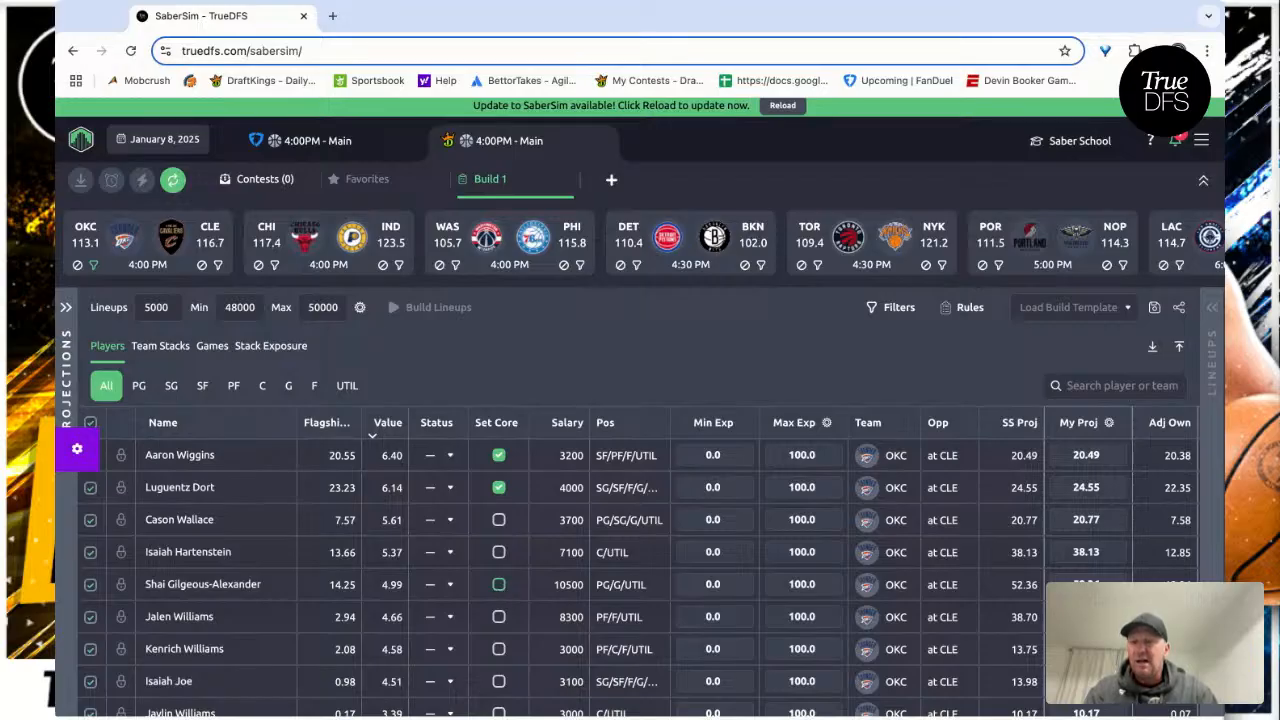
{"action": "left_click", "coordinate": [499, 584]}
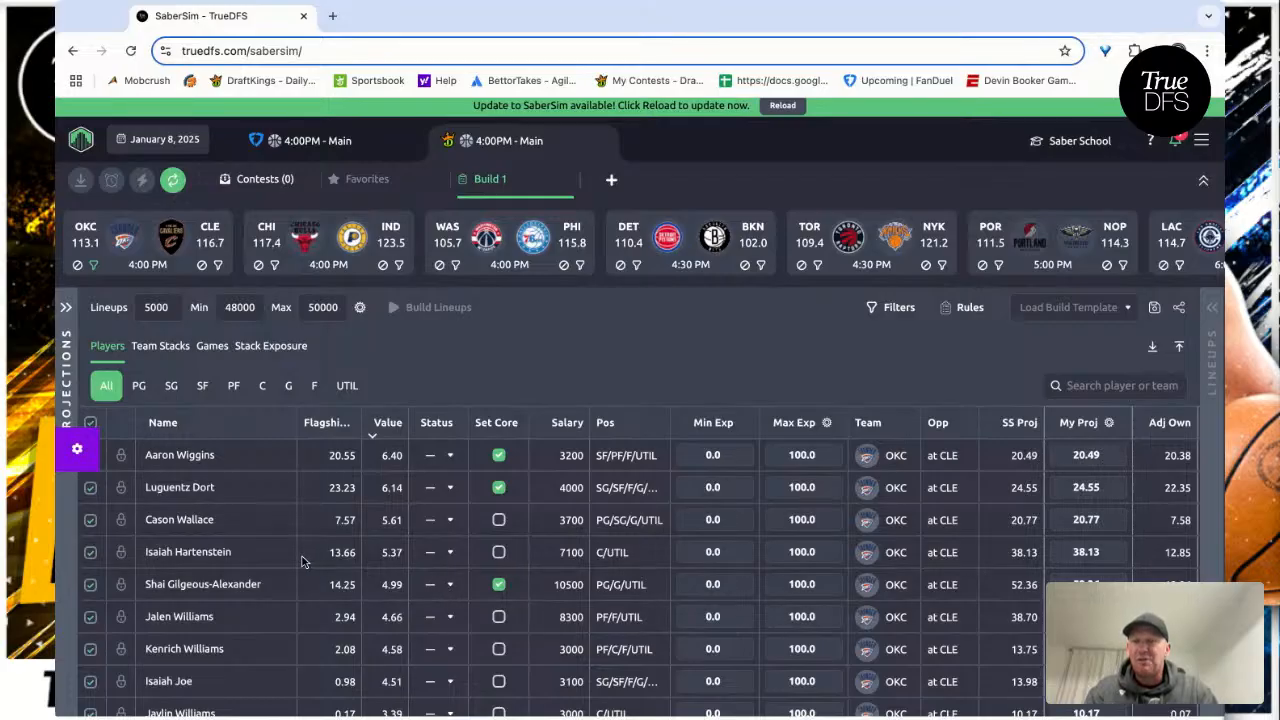
{"action": "scroll", "coordinate": [347, 562], "scroll_direction": "down", "scroll_amount": 1}
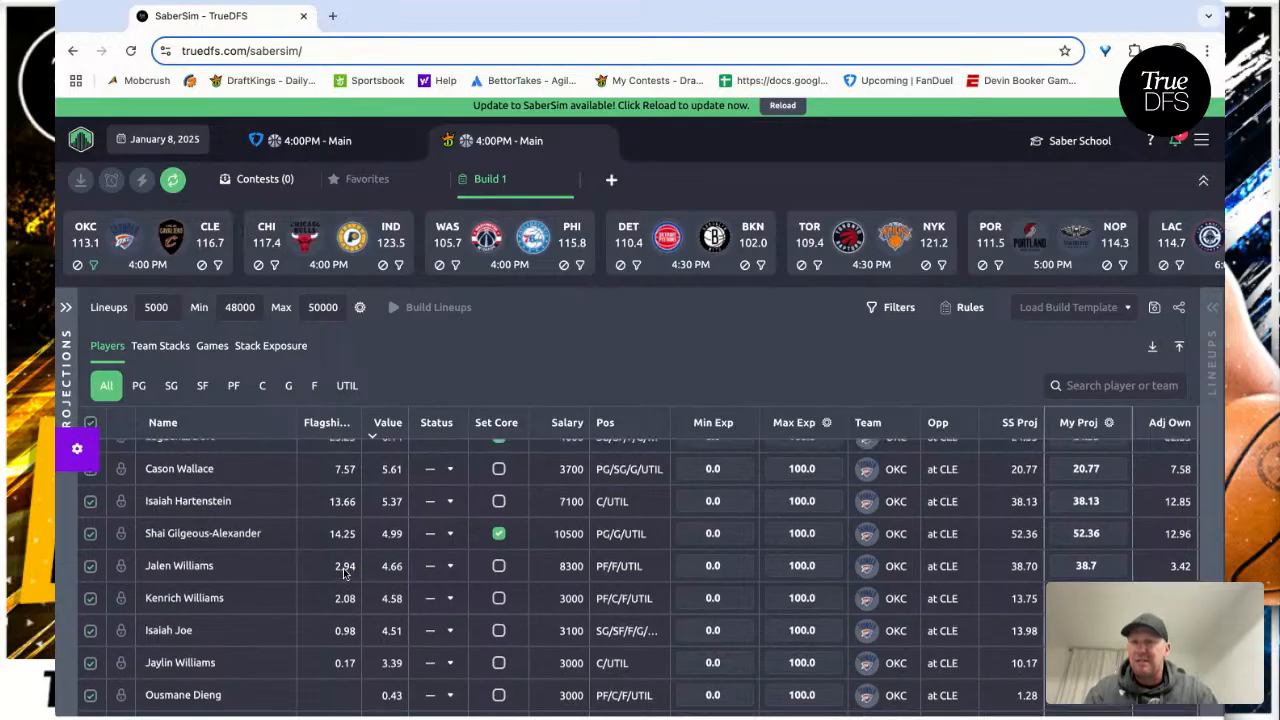
{"action": "scroll", "coordinate": [343, 566], "scroll_direction": "up", "scroll_amount": 2}
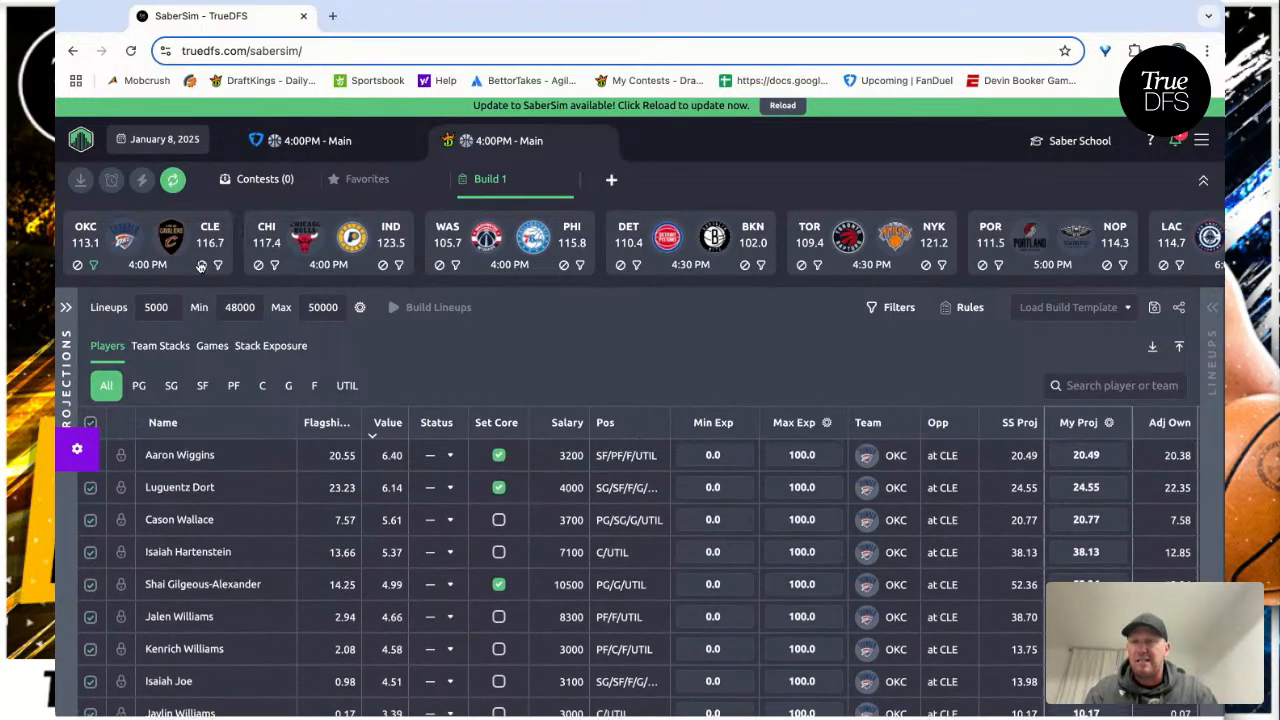
- Switch the team filter from OKC to CLE and set Evan Mobley and Donovan Mitchell as core players
{"action": "left_click", "coordinate": [95, 265]}
{"action": "left_click", "coordinate": [218, 265]}
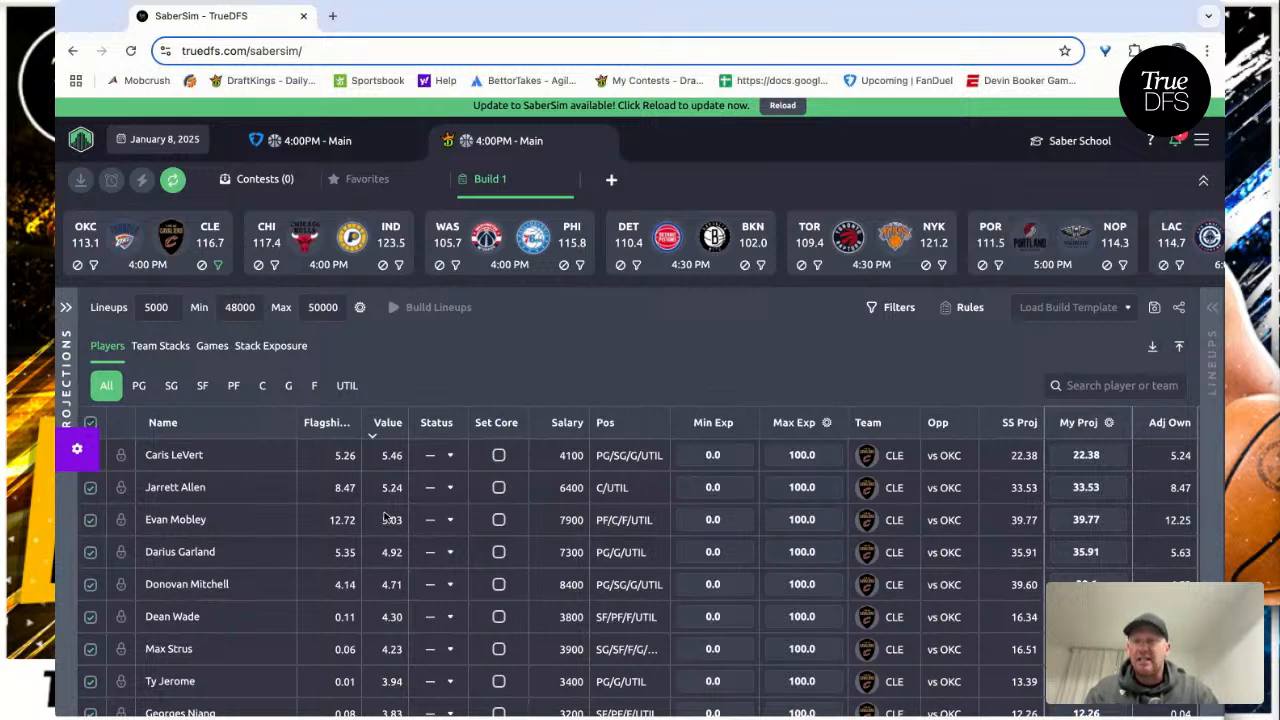
{"action": "left_click", "coordinate": [499, 521]}
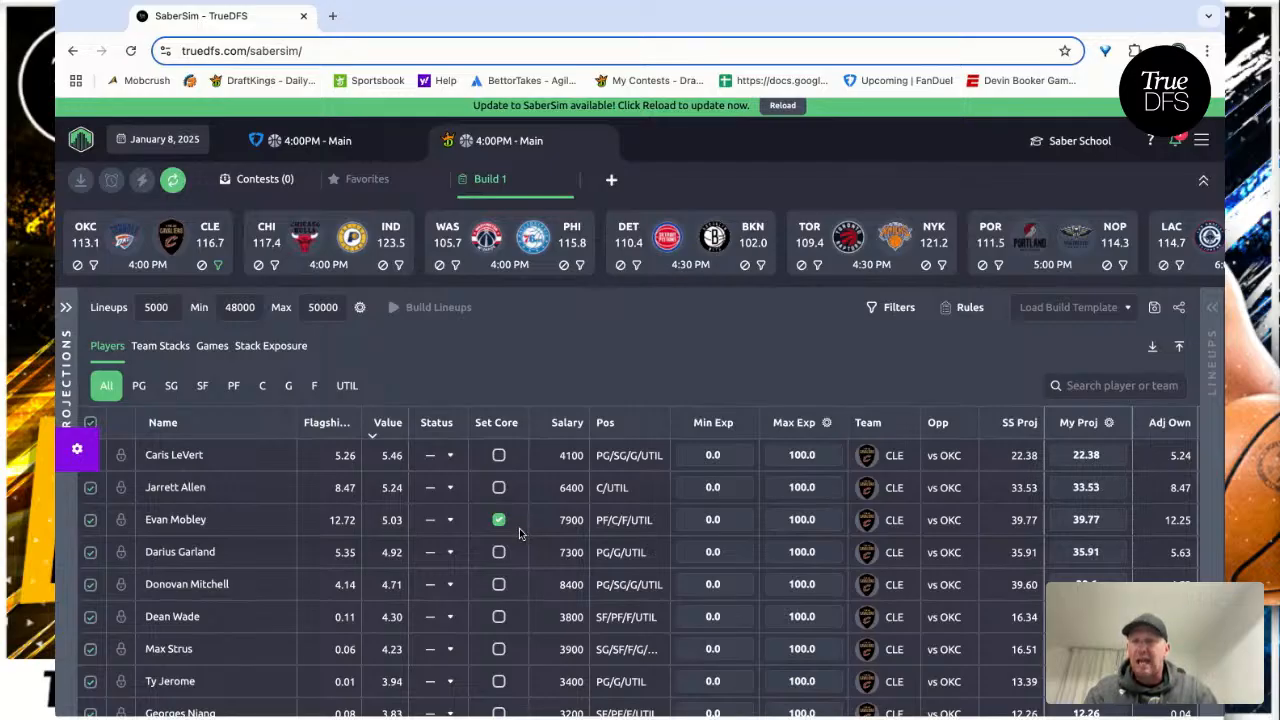
{"action": "scroll", "coordinate": [519, 528], "scroll_direction": "right", "scroll_amount": 1}
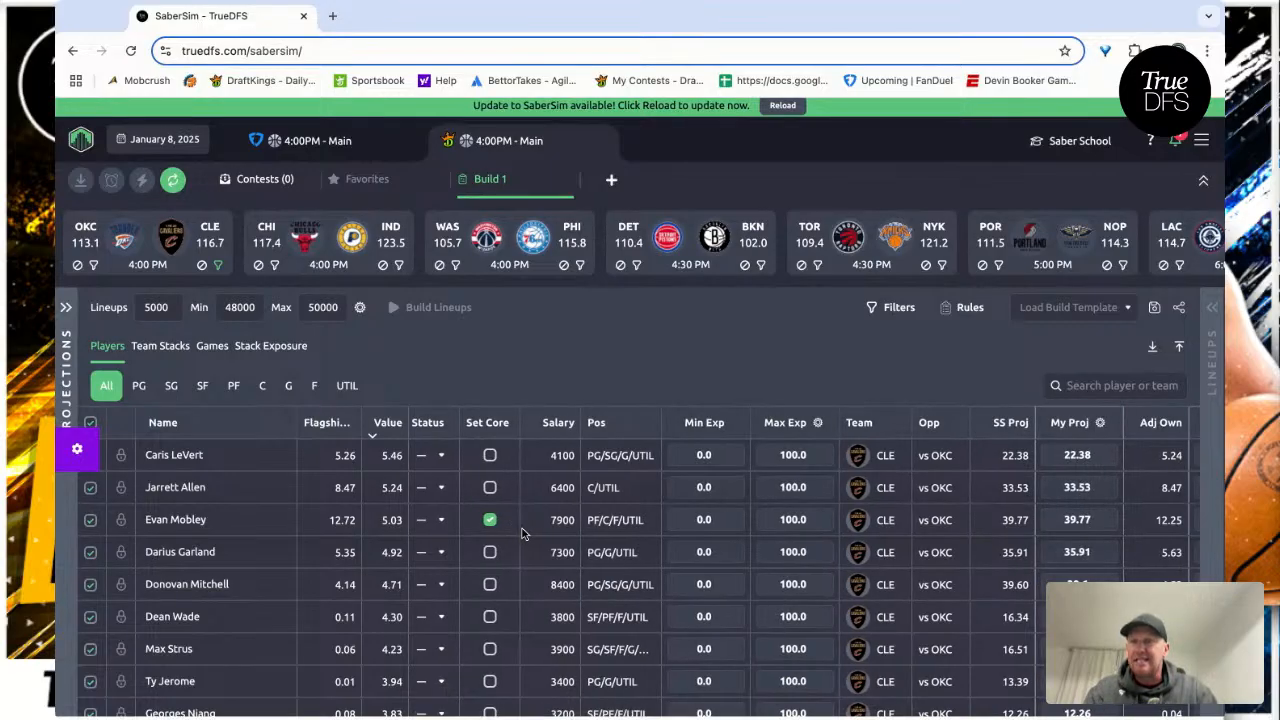
{"action": "scroll", "coordinate": [510, 528], "scroll_direction": "left", "scroll_amount": 1}
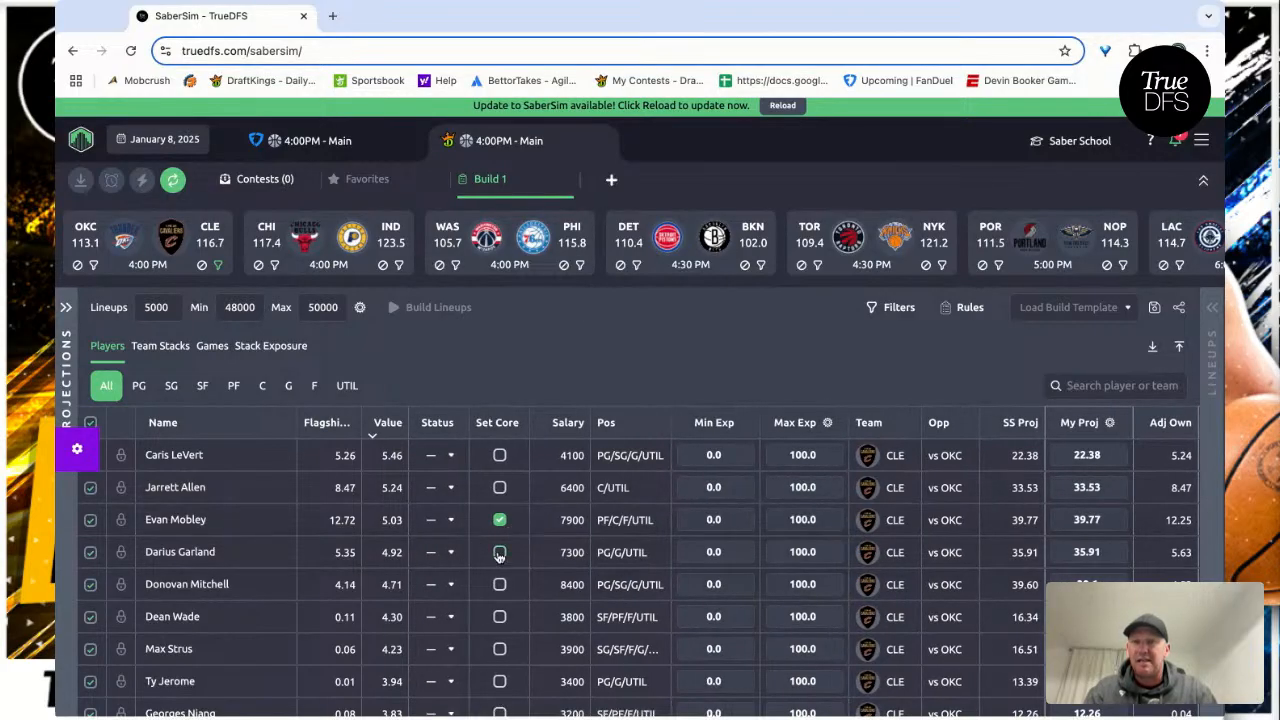
{"action": "scroll", "coordinate": [499, 556], "scroll_direction": "down", "scroll_amount": 1}
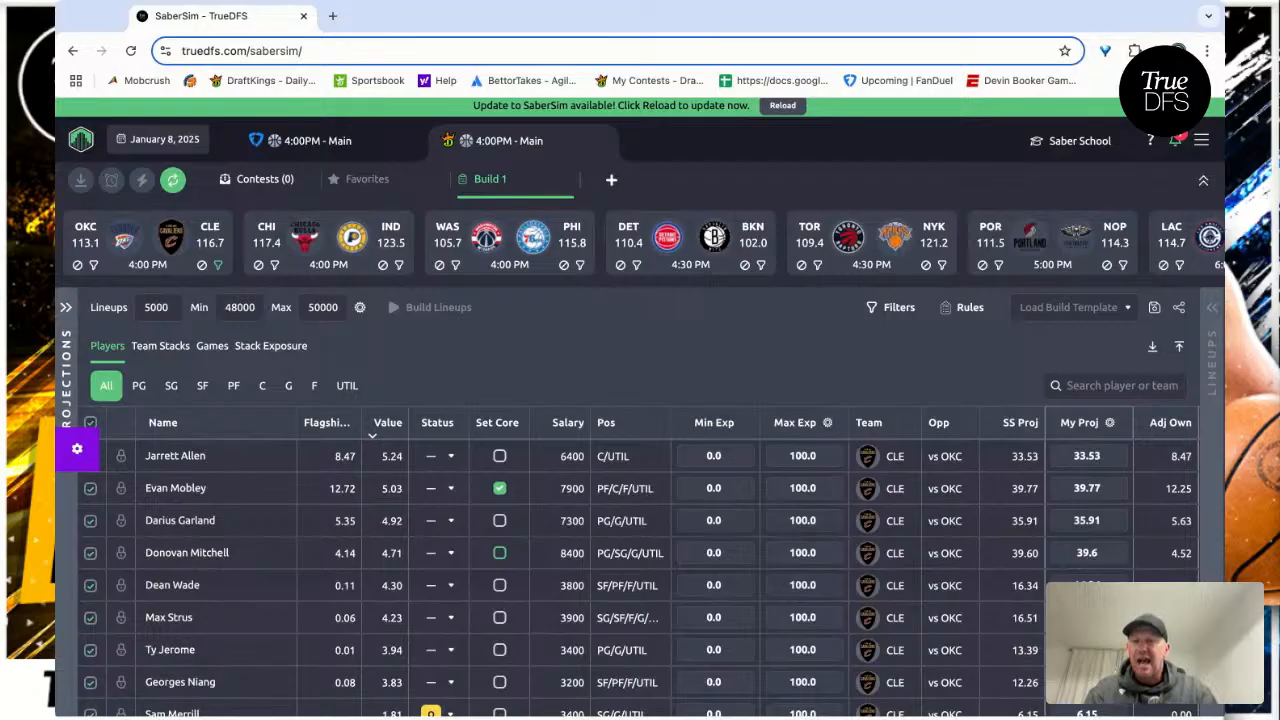
{"action": "left_click", "coordinate": [499, 552]}
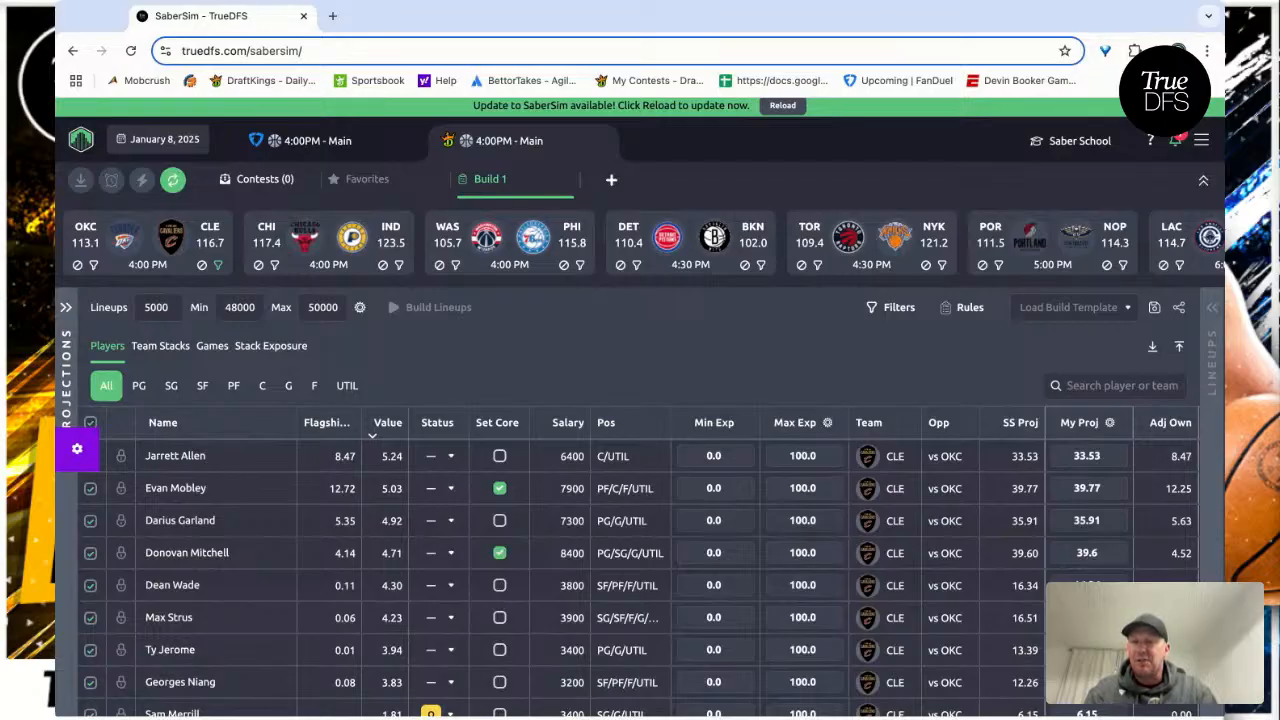
{"action": "scroll", "coordinate": [480, 555], "scroll_direction": "up", "scroll_amount": 1}
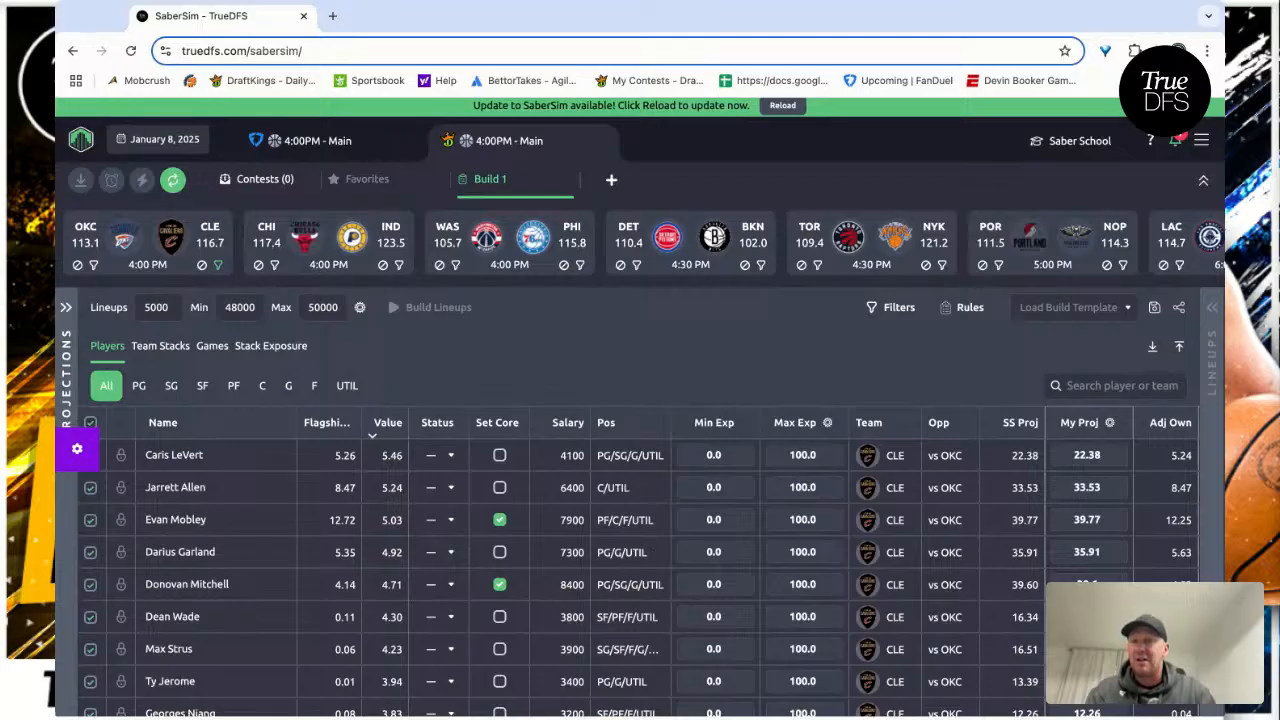
- Switch the team filter from CLE to CHI and set Lonzo Ball and Jalen Smith as core players
{"action": "left_click", "coordinate": [218, 268]}
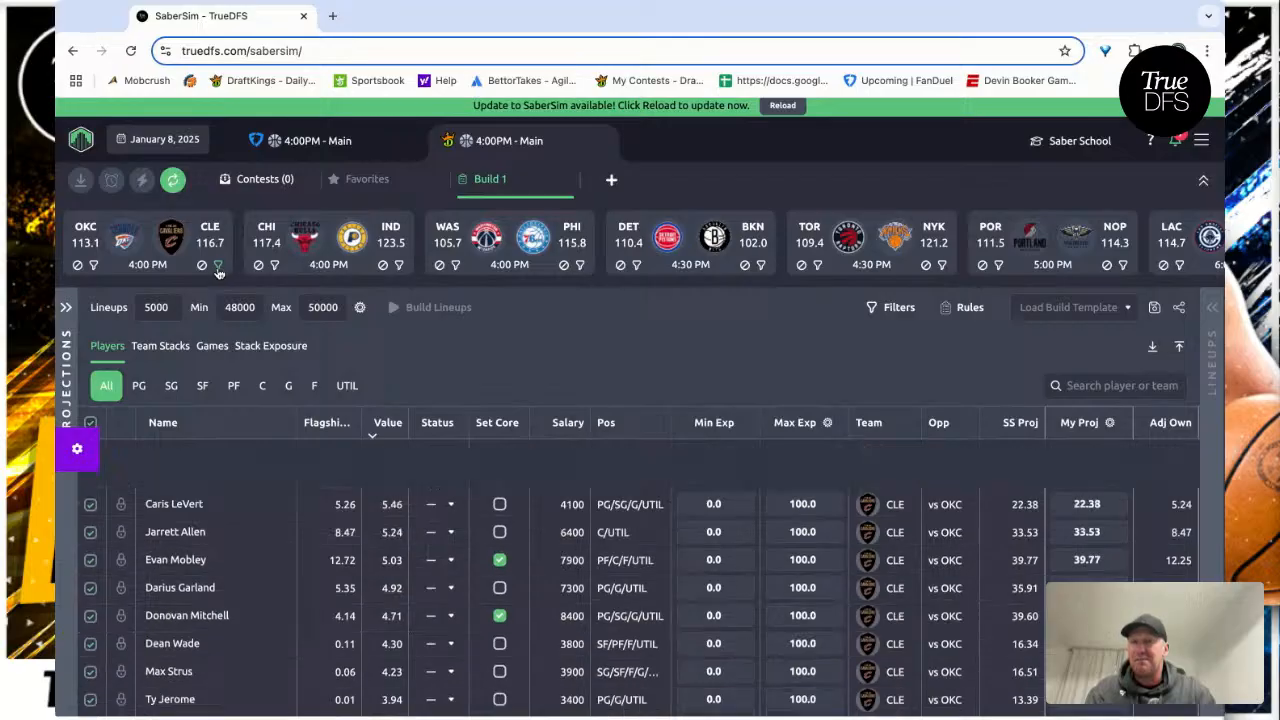
{"action": "left_click", "coordinate": [276, 268]}
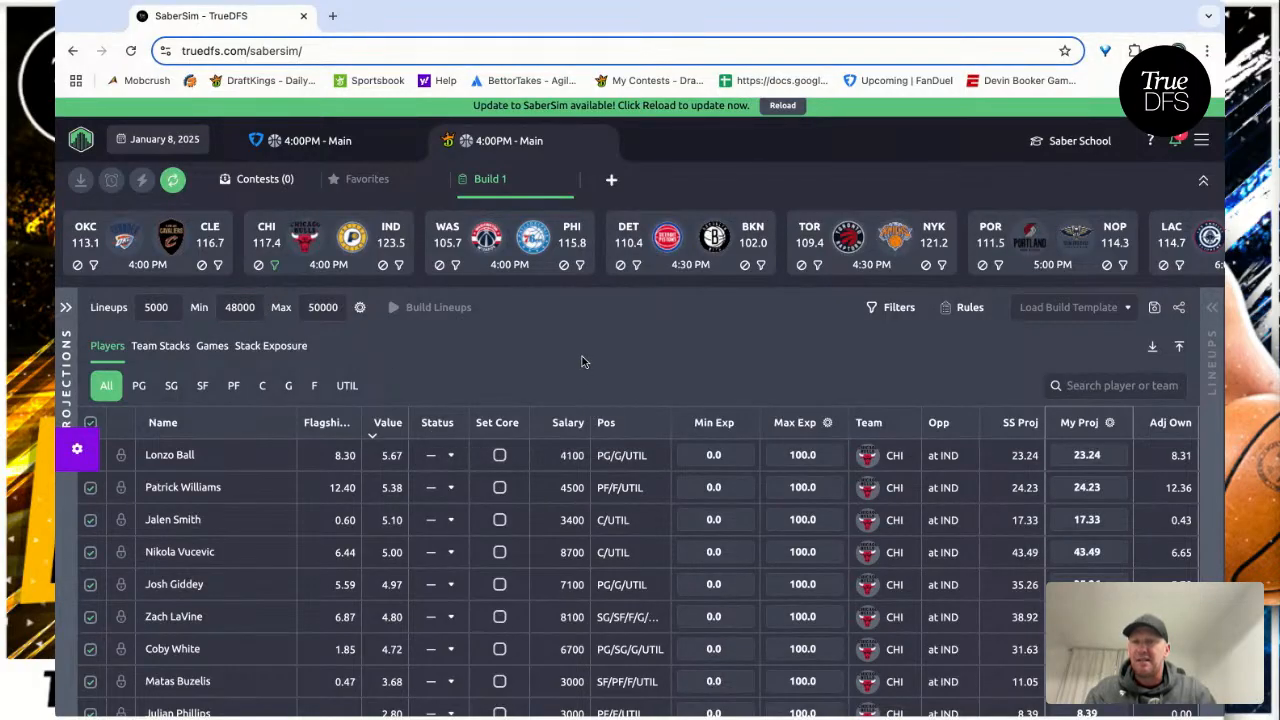
{"action": "scroll", "coordinate": [582, 361], "scroll_direction": "down", "scroll_amount": 1}
{"action": "scroll", "coordinate": [543, 466], "scroll_direction": "down", "scroll_amount": 1}
{"action": "scroll", "coordinate": [543, 466], "scroll_direction": "up", "scroll_amount": 1}
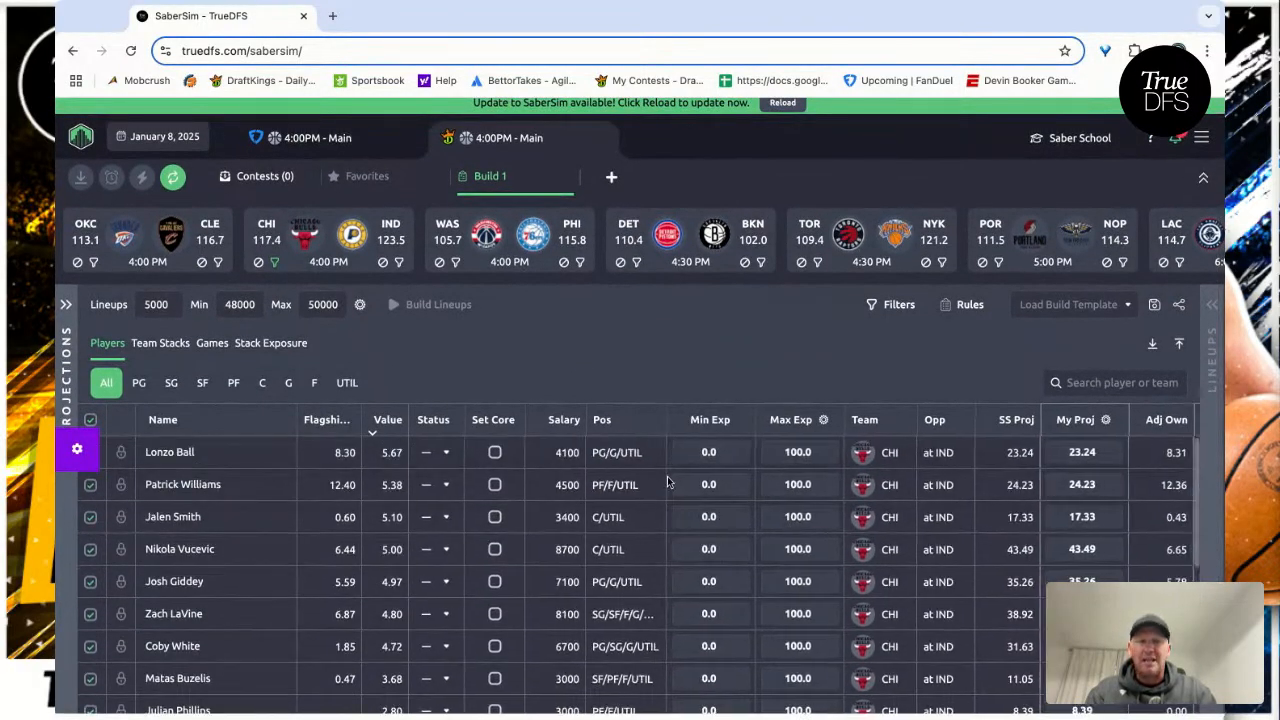
{"action": "scroll", "coordinate": [668, 484], "scroll_direction": "right", "scroll_amount": 5}
{"action": "scroll", "coordinate": [662, 484], "scroll_direction": "left", "scroll_amount": 5}
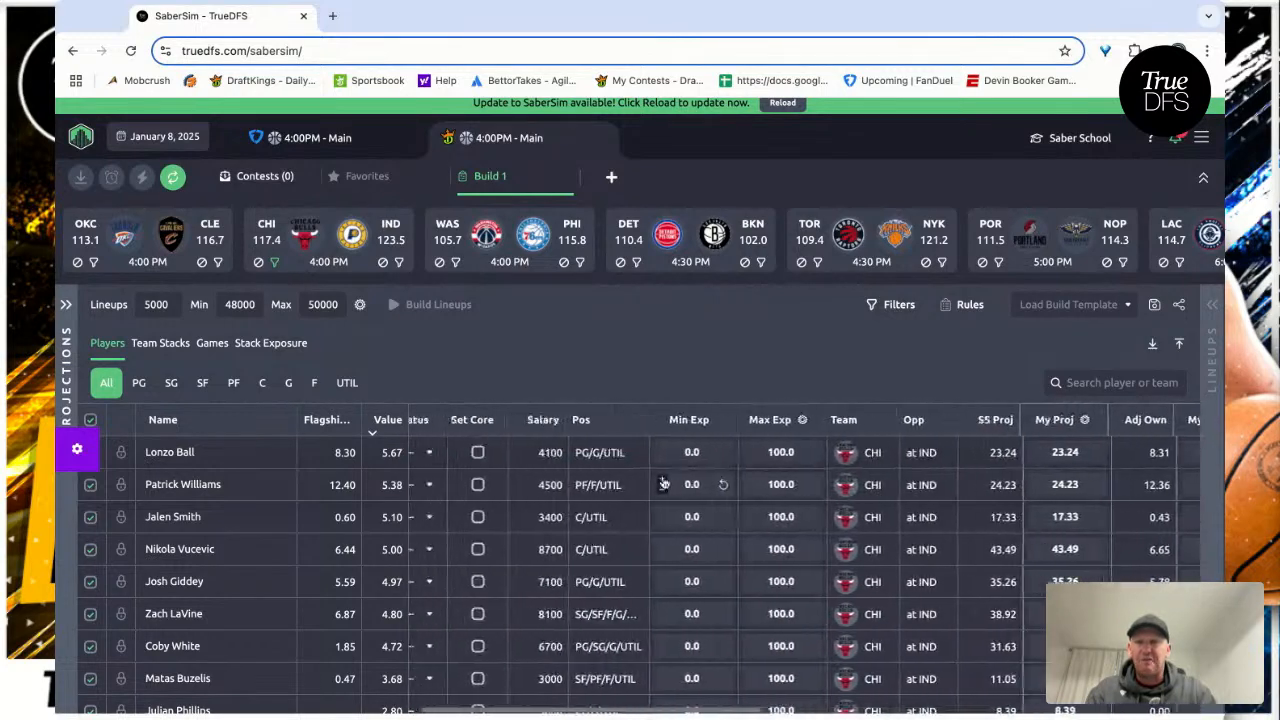
{"action": "scroll", "coordinate": [662, 484], "scroll_direction": "left", "scroll_amount": 1}
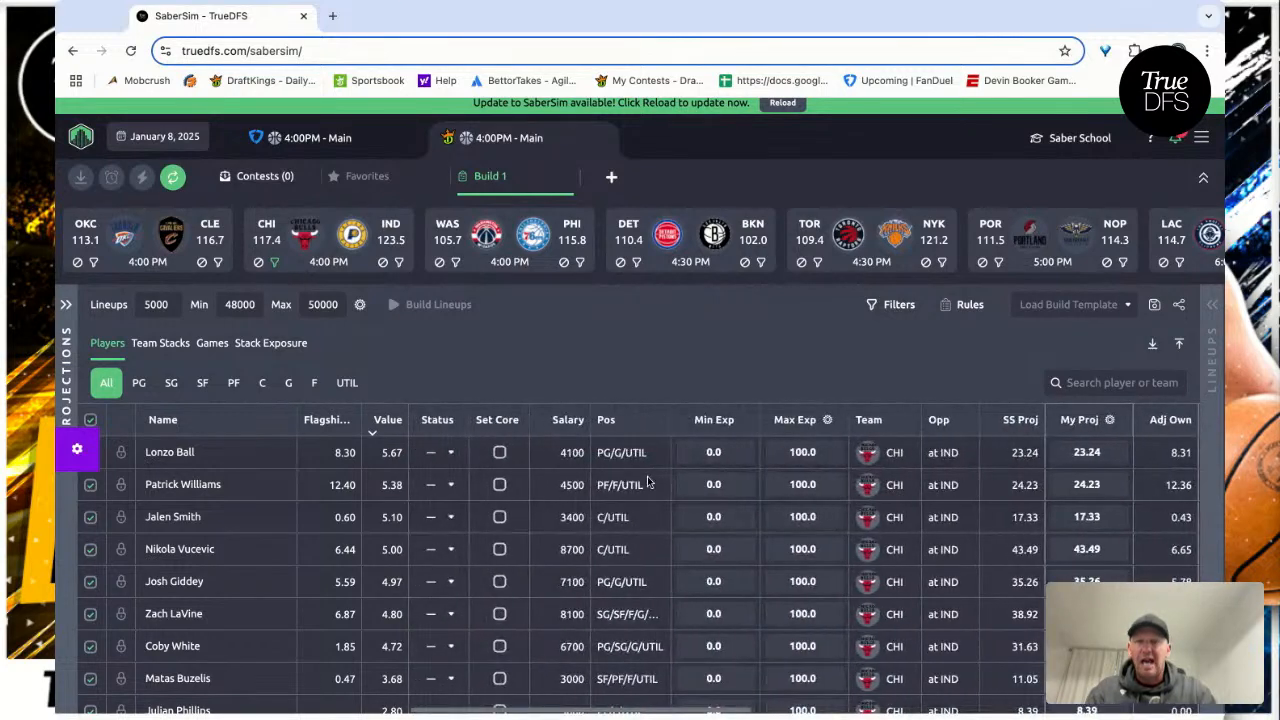
{"action": "left_click", "coordinate": [500, 453]}
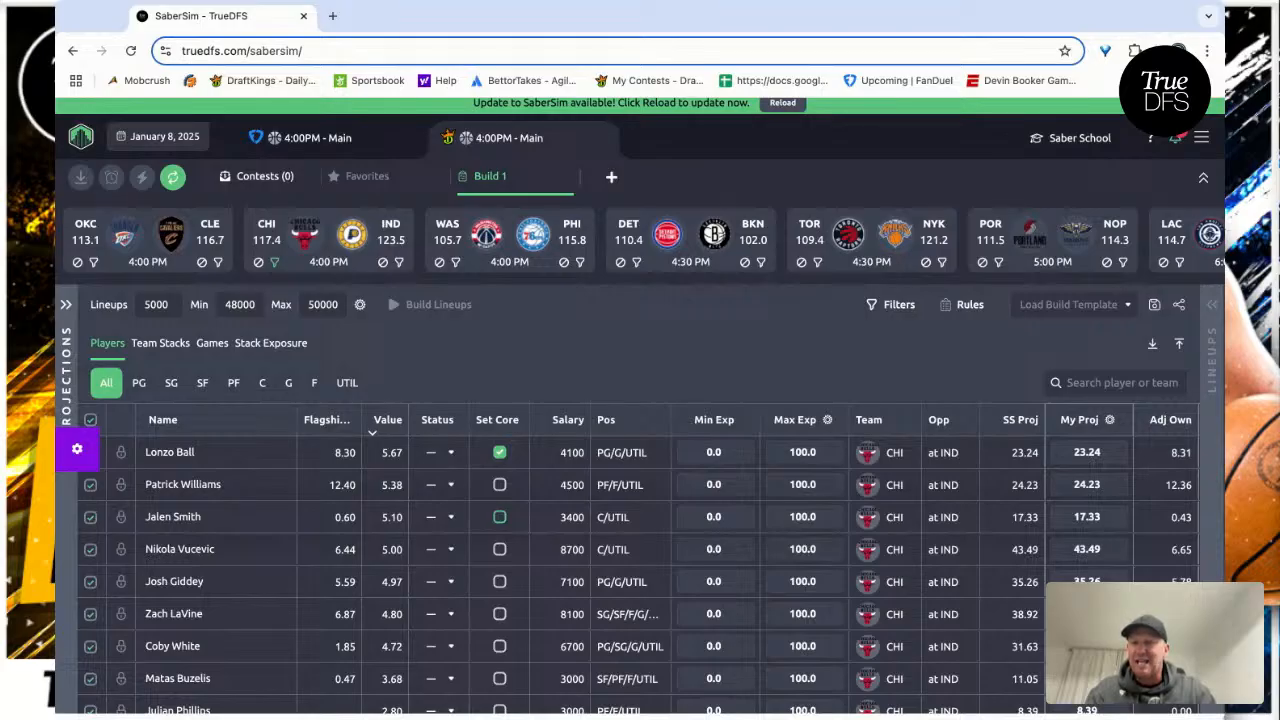
{"action": "left_click", "coordinate": [499, 516]}
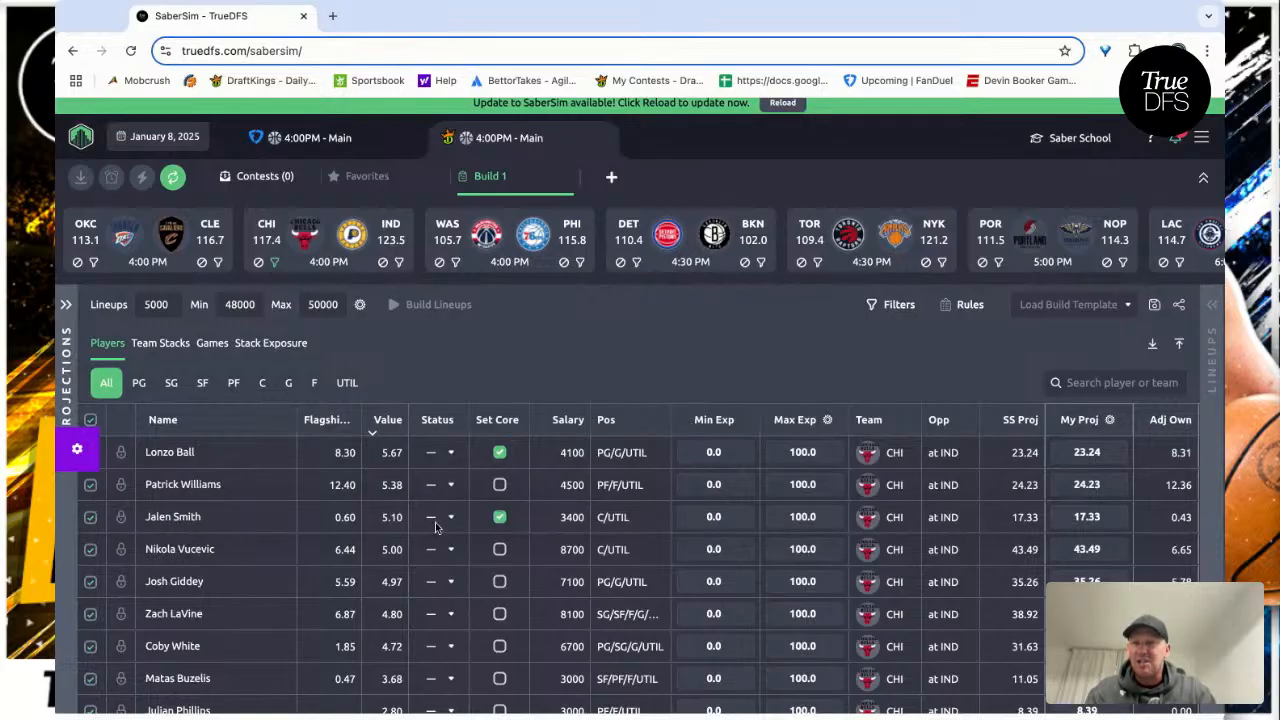
- Switch the team filter from CHI to IND and set Tyrese Haliburton, Pascal Siakam and T.J. McConnell as core players
{"action": "left_click", "coordinate": [274, 262]}
{"action": "left_click", "coordinate": [398, 262]}
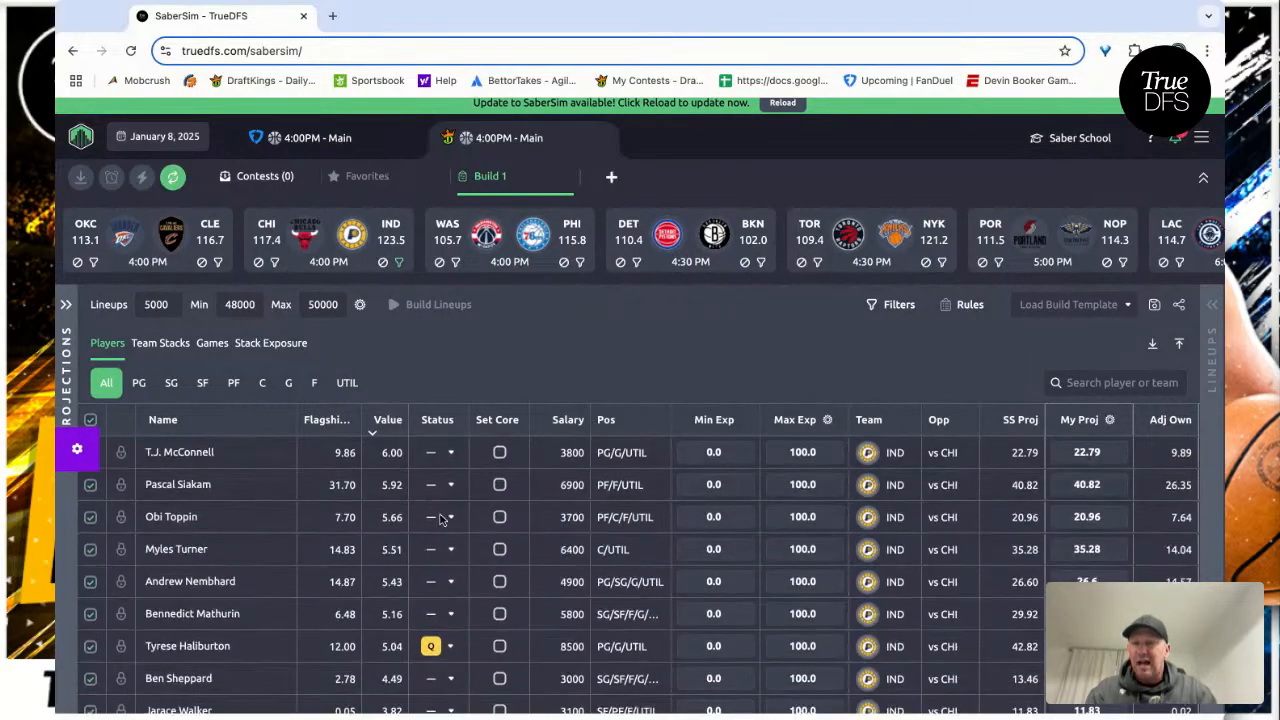
{"action": "scroll", "coordinate": [527, 355], "scroll_direction": "down", "scroll_amount": 1}
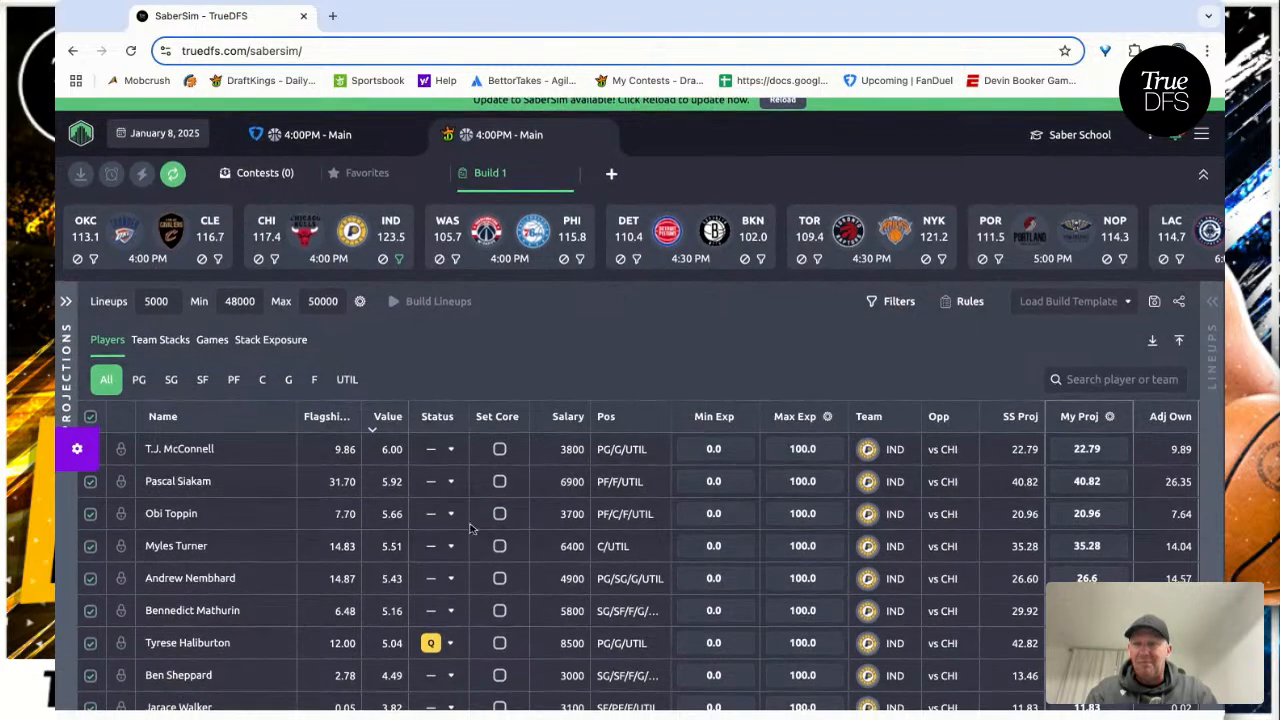
{"action": "scroll", "coordinate": [470, 528], "scroll_direction": "down", "scroll_amount": 3}
{"action": "left_click", "coordinate": [500, 533]}
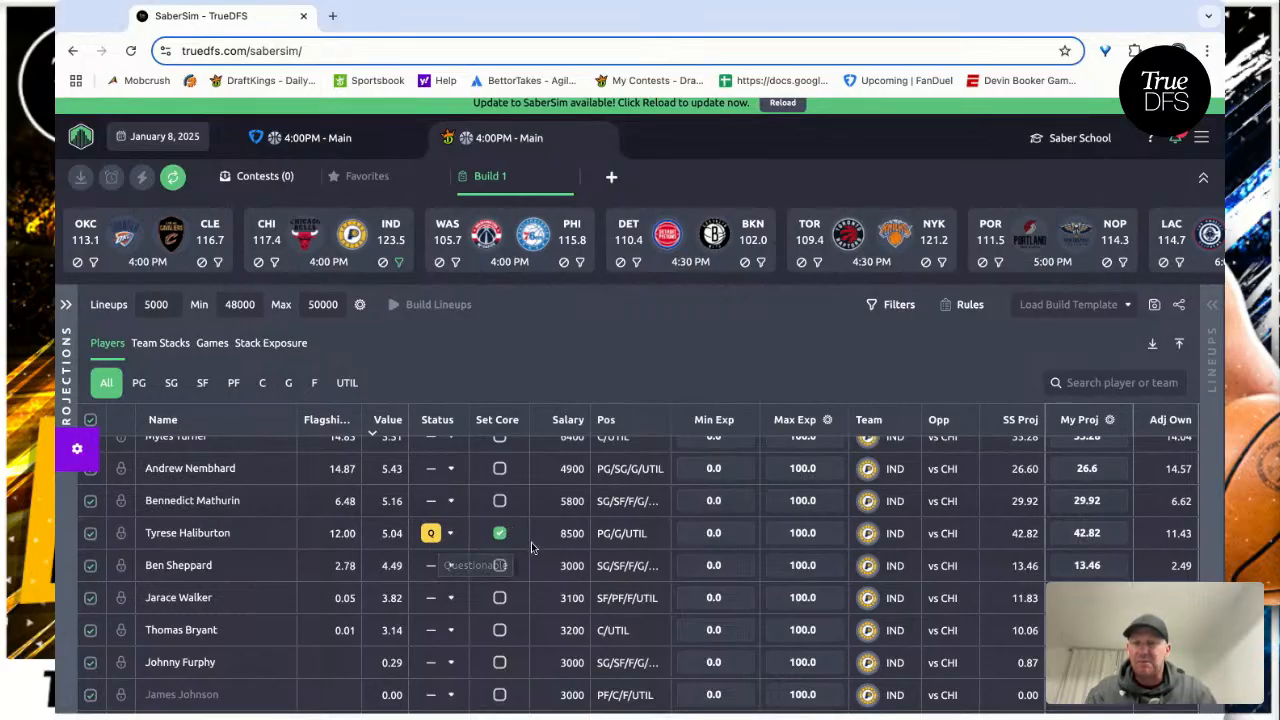
{"action": "scroll", "coordinate": [528, 546], "scroll_direction": "up", "scroll_amount": 3}
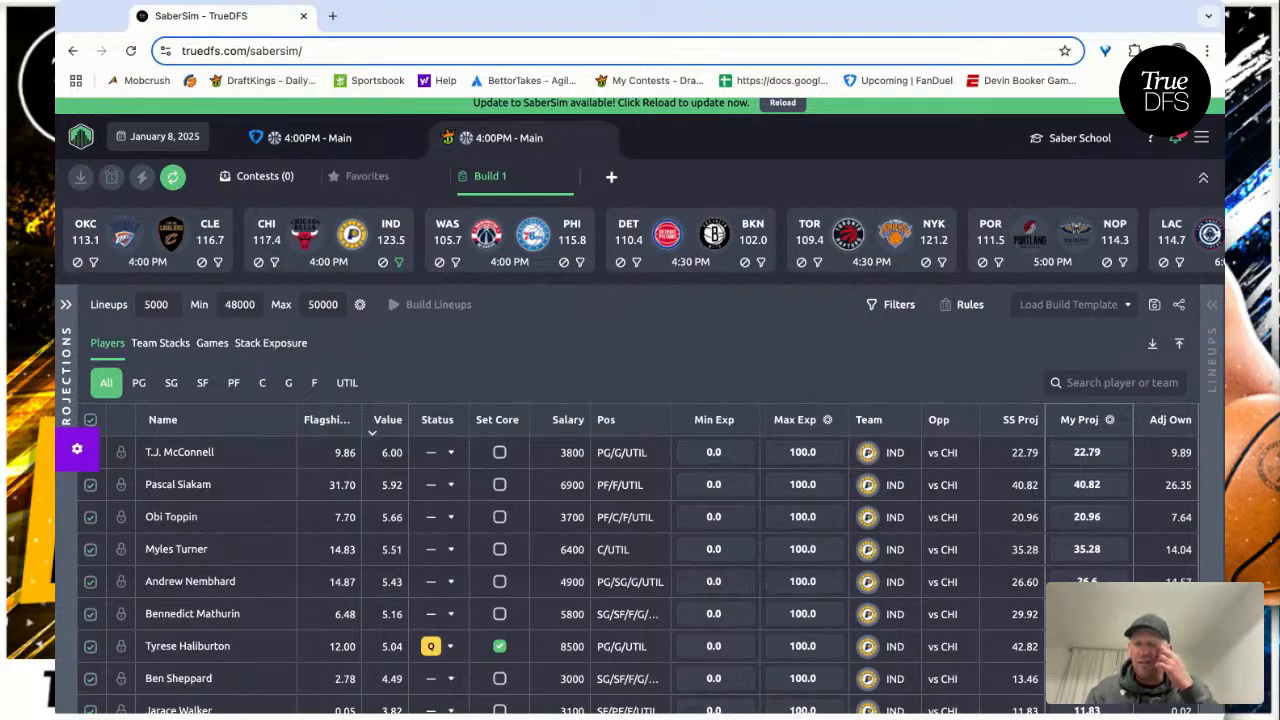
{"action": "left_click", "coordinate": [499, 485]}
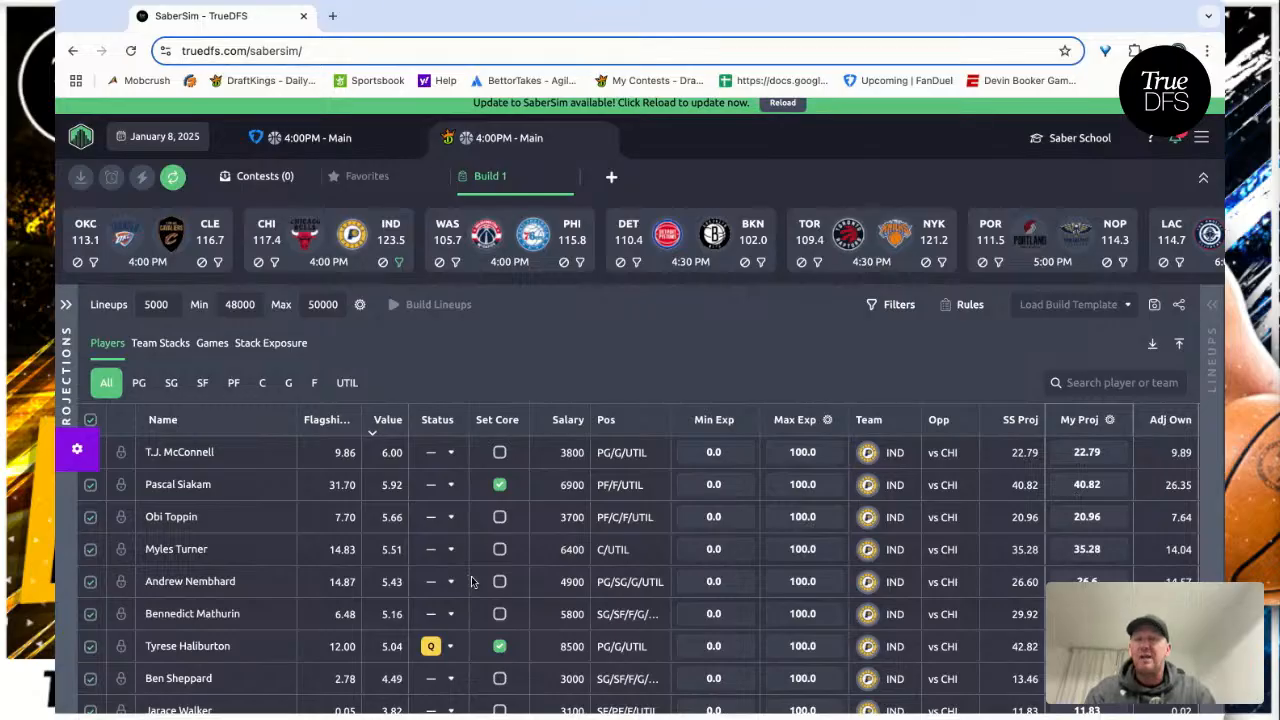
{"action": "left_click", "coordinate": [499, 452]}
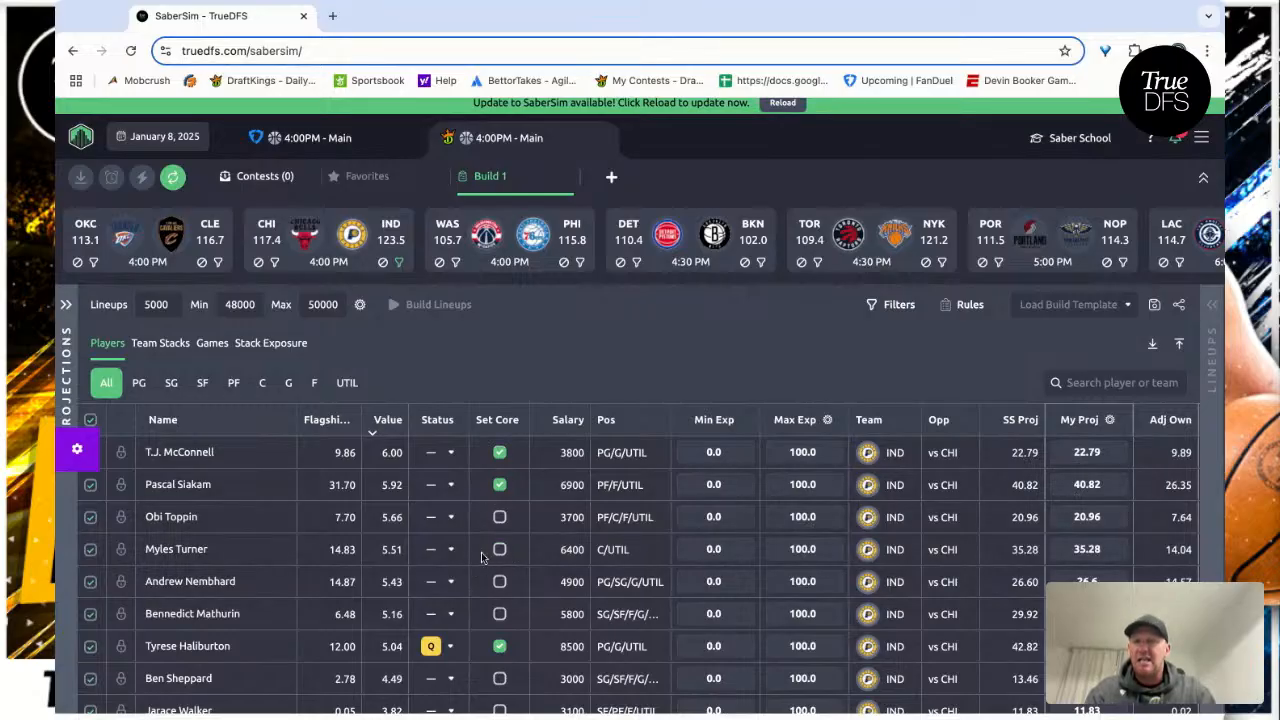
{"action": "scroll", "coordinate": [336, 512], "scroll_direction": "down", "scroll_amount": 2}
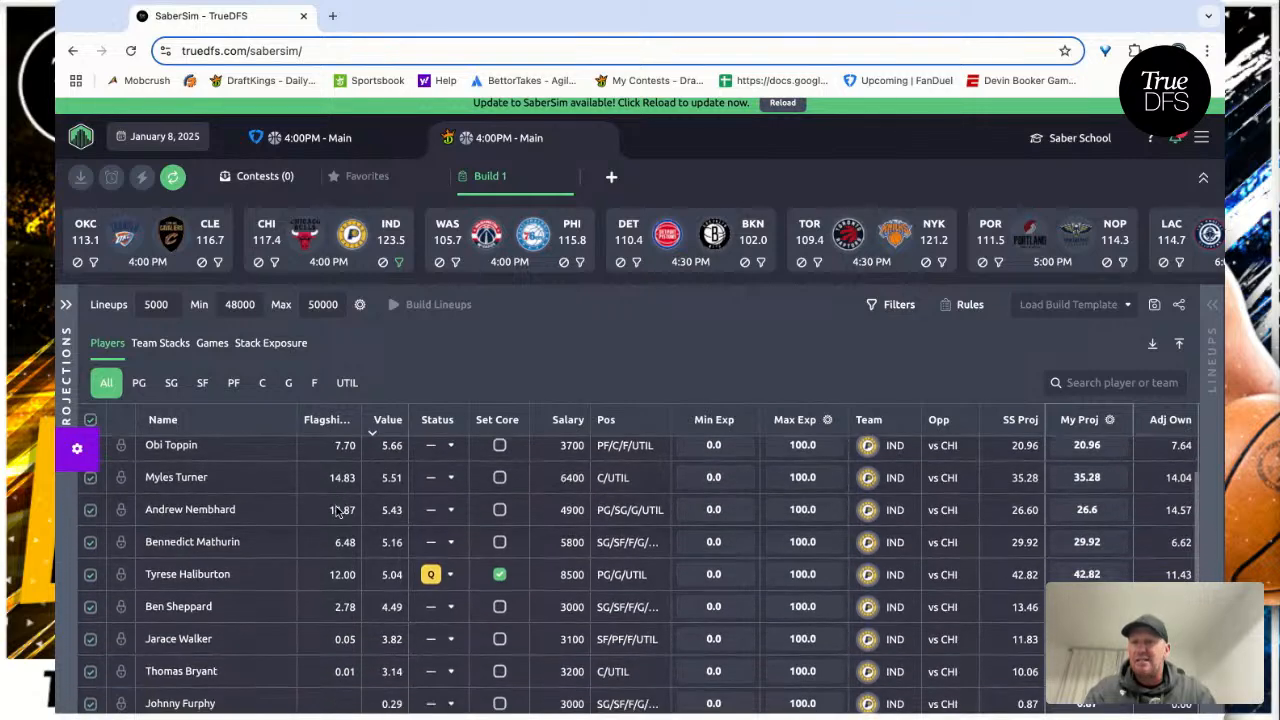
- Switch the team filter from IND to WAS
{"action": "scroll", "coordinate": [336, 512], "scroll_direction": "up", "scroll_amount": 2}
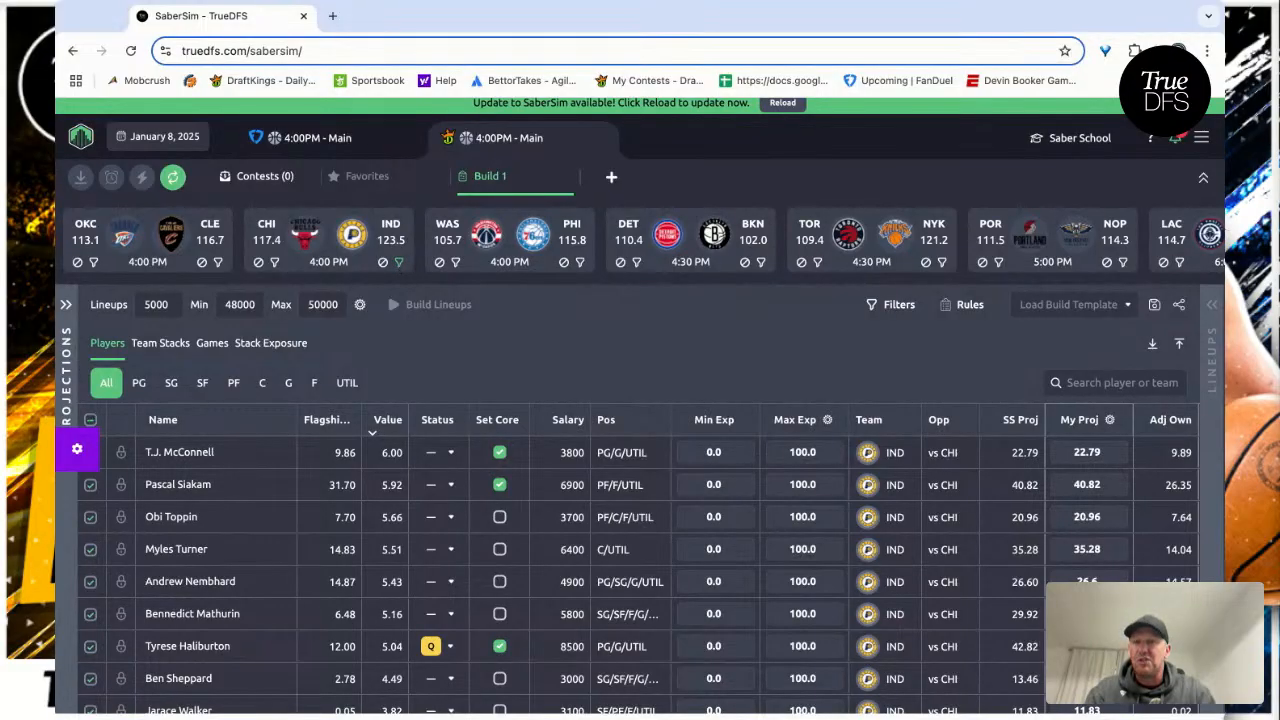
{"action": "left_click", "coordinate": [399, 262]}
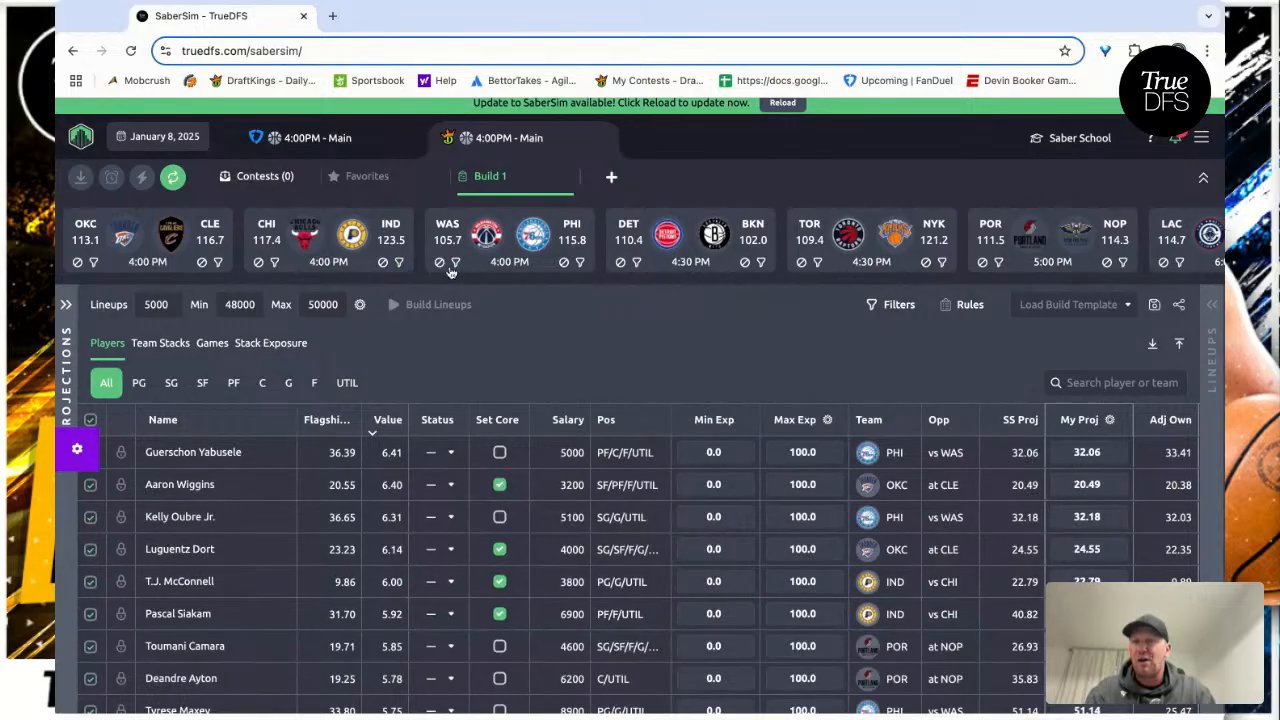
{"action": "left_click", "coordinate": [399, 262]}
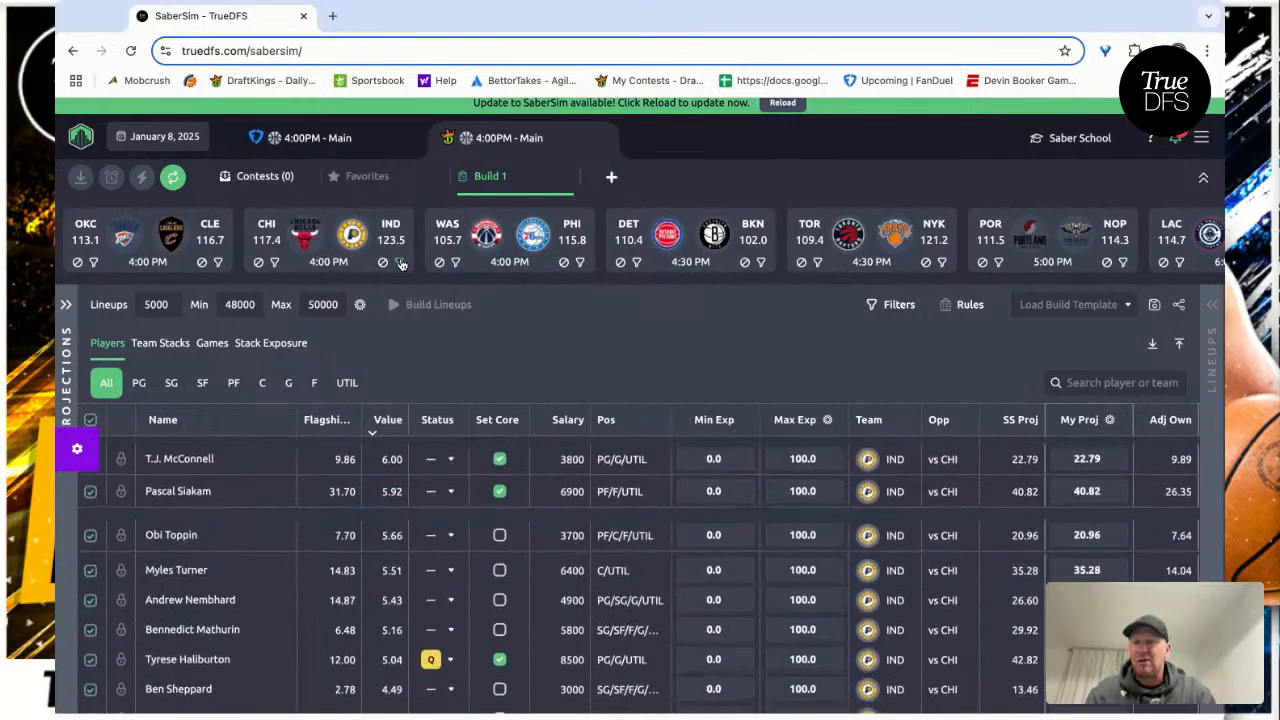
{"action": "left_click", "coordinate": [400, 262]}
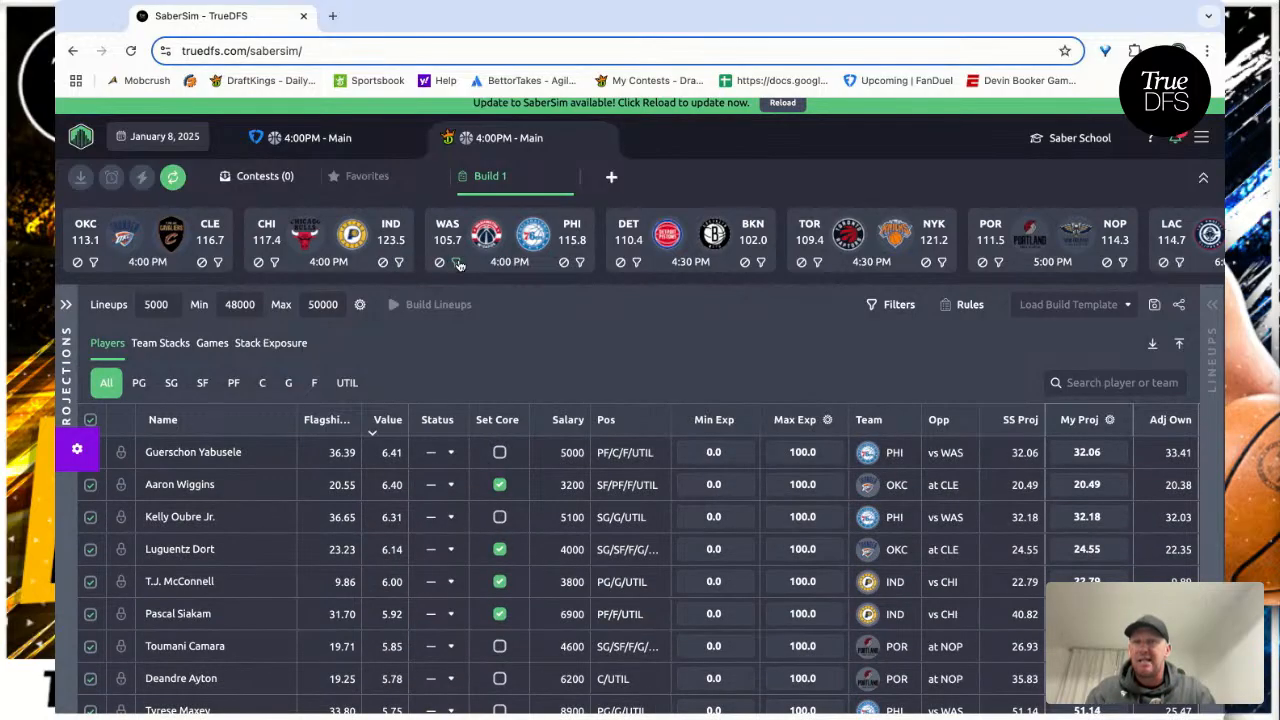
{"action": "left_click", "coordinate": [455, 263]}
{"action": "scroll", "coordinate": [453, 271], "scroll_direction": "right", "scroll_amount": 1}
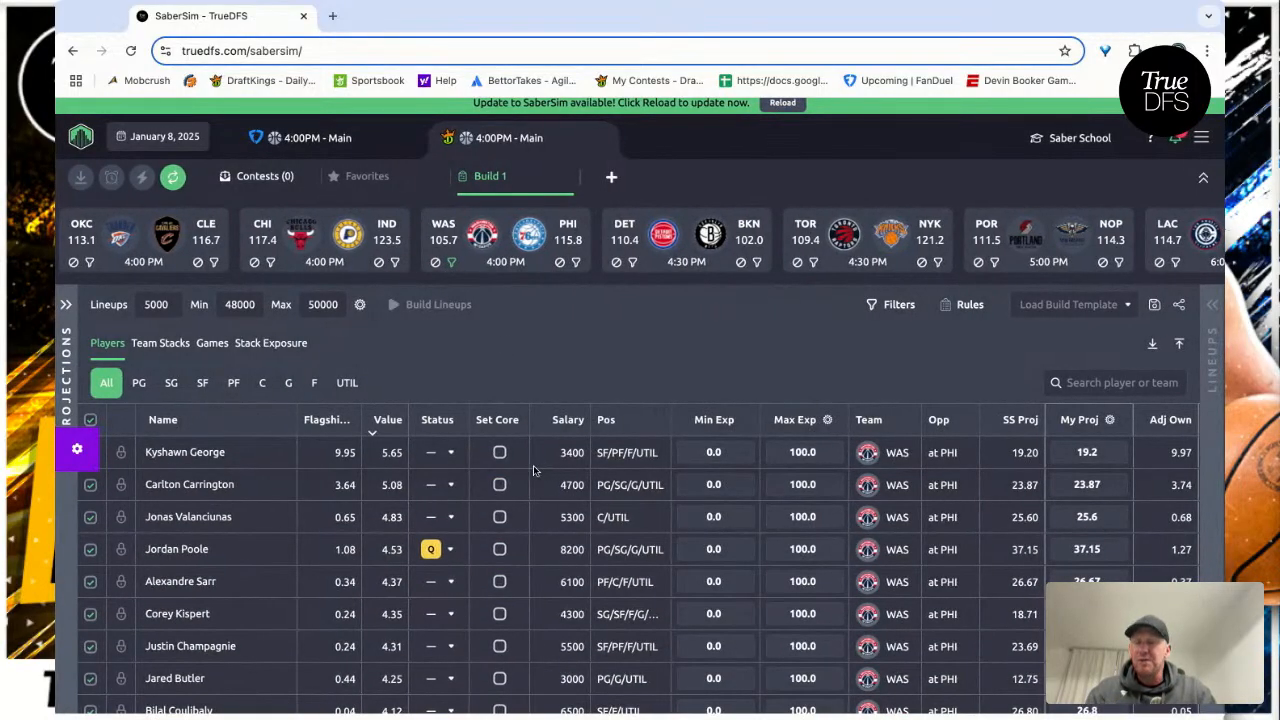
- Try Kyshawn George as a core player for WAS, clear that choice, and review the rest of the team's players
{"action": "left_click", "coordinate": [500, 454]}
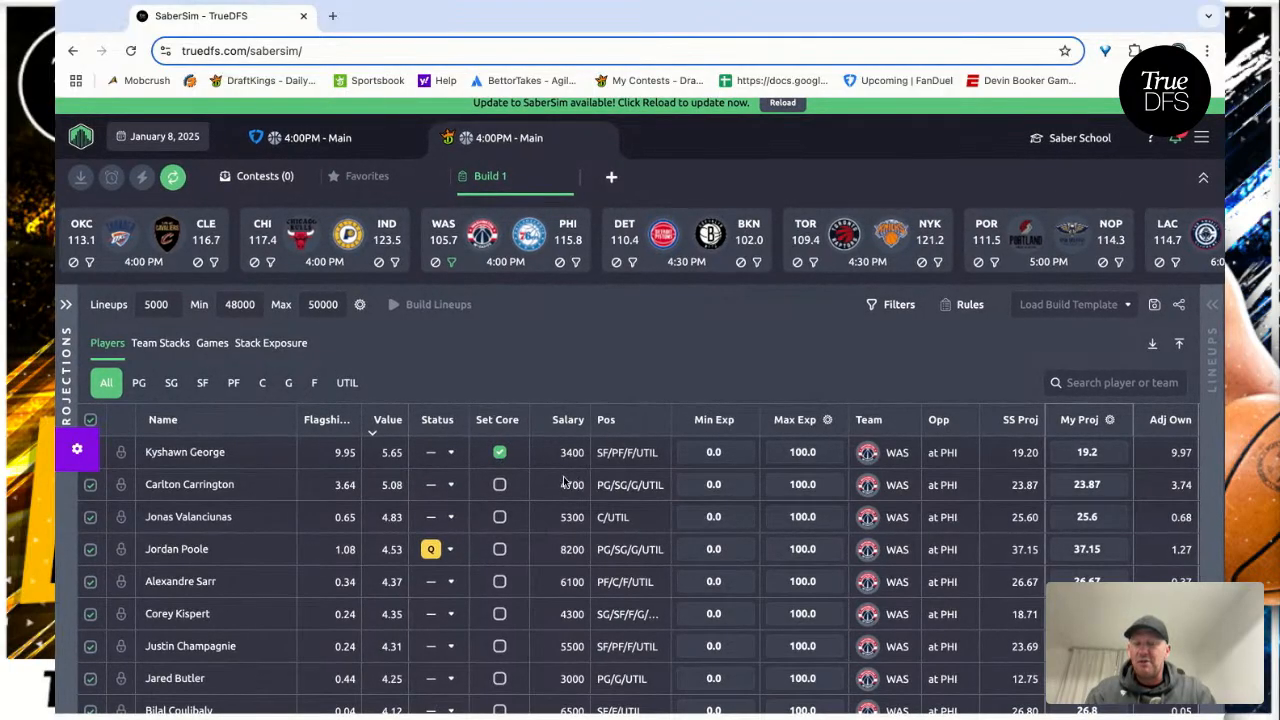
{"action": "left_click", "coordinate": [500, 456]}
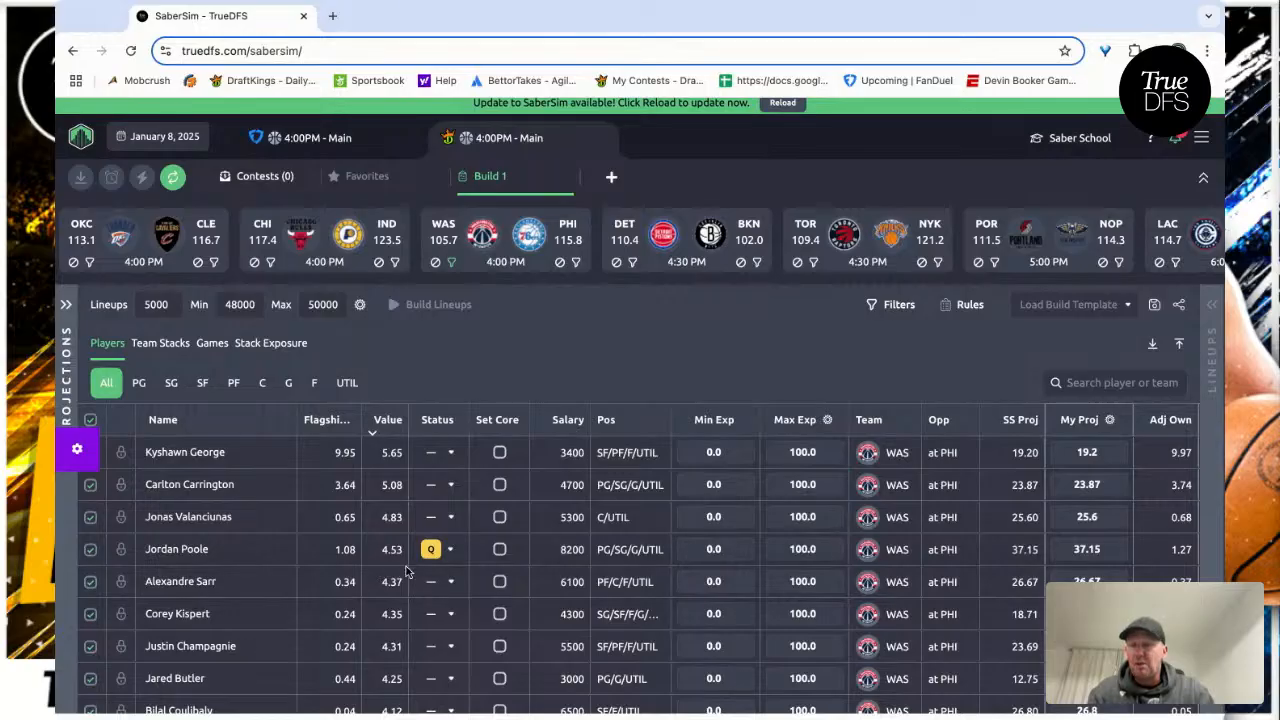
{"action": "scroll", "coordinate": [400, 578], "scroll_direction": "down", "scroll_amount": 5}
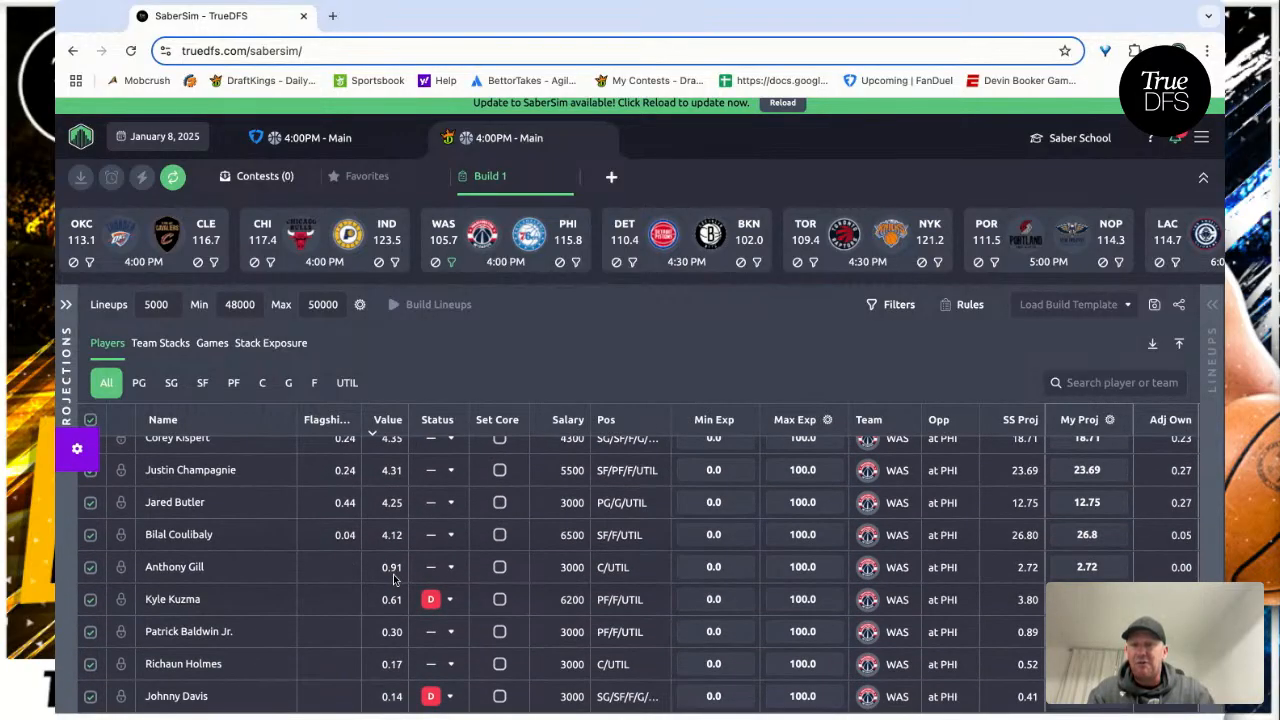
{"action": "scroll", "coordinate": [485, 583], "scroll_direction": "up", "scroll_amount": 5}
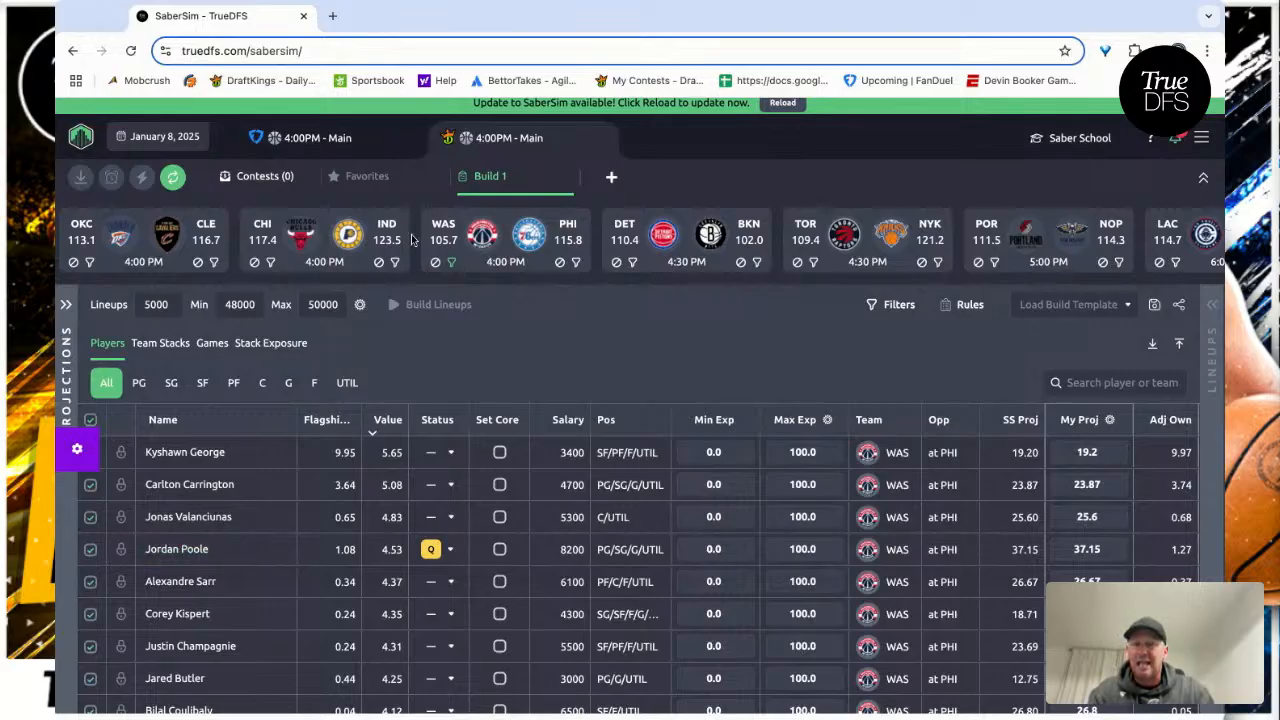
- Switch the team filter from WAS to PHI and set Guerschon Yabusele and Tyrese Maxey as core players
{"action": "left_click", "coordinate": [451, 262]}
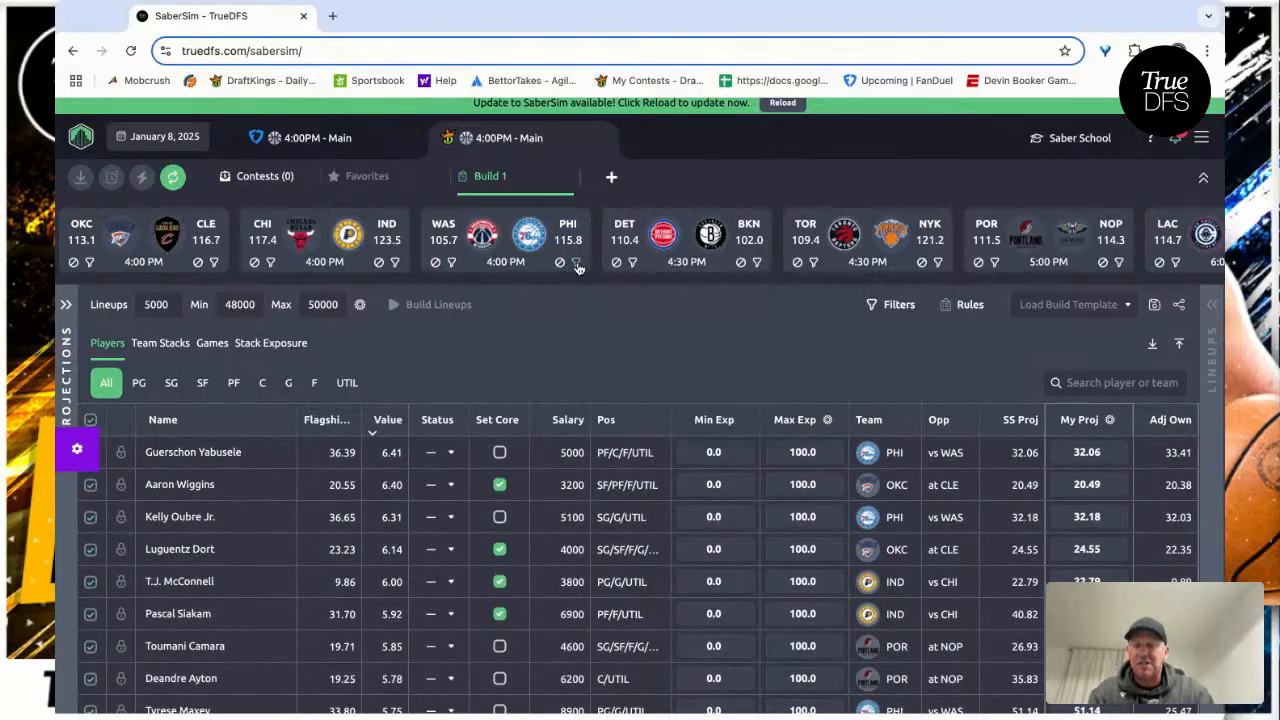
{"action": "left_click", "coordinate": [575, 262]}
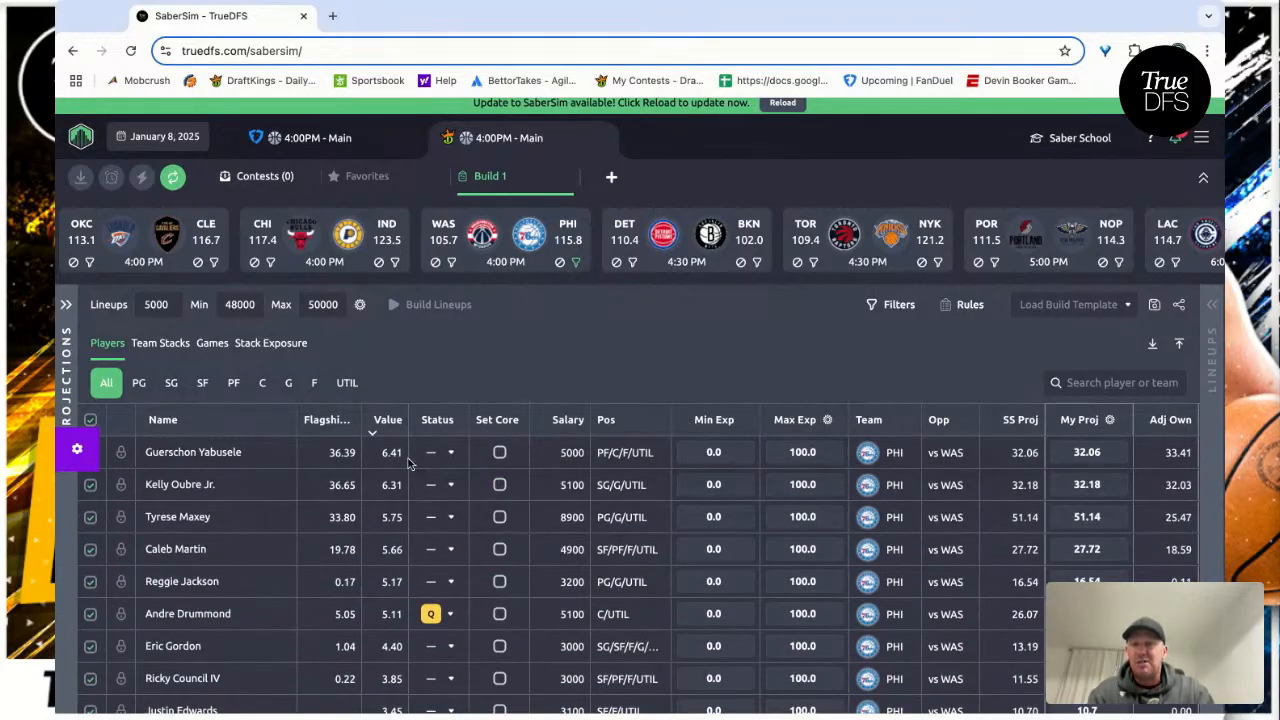
{"action": "left_click", "coordinate": [499, 453]}
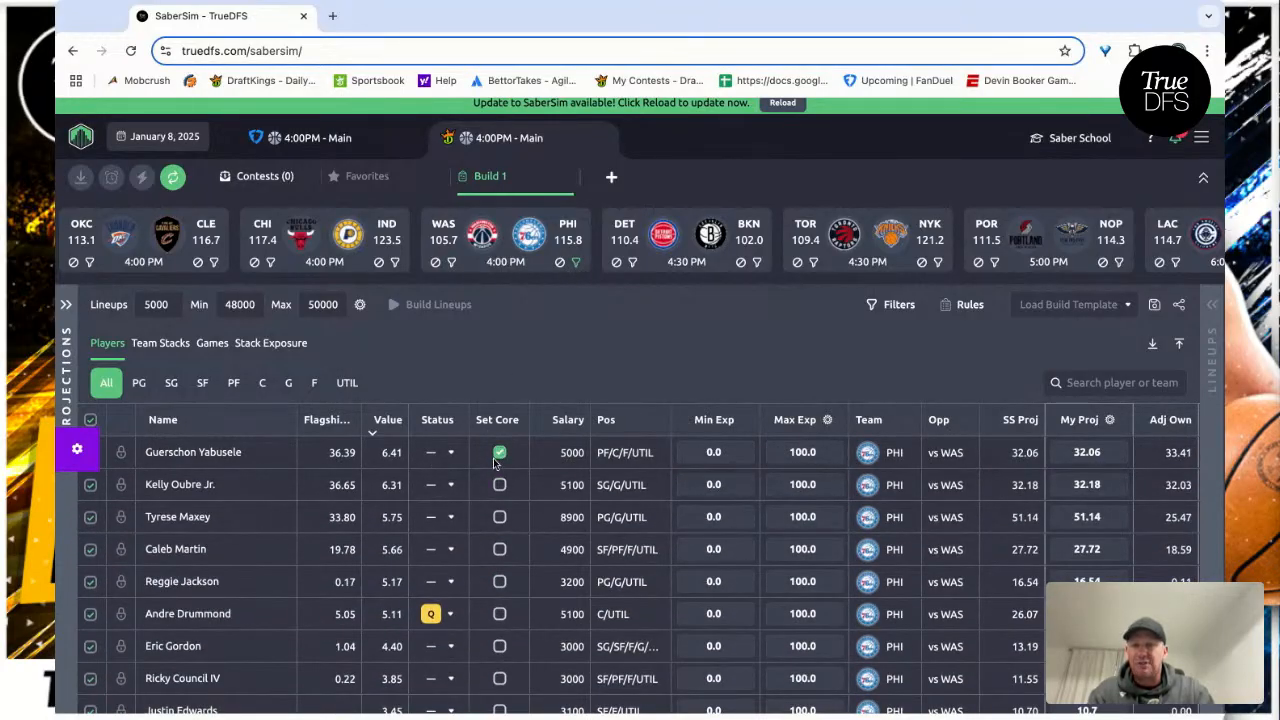
{"action": "scroll", "coordinate": [600, 482], "scroll_direction": "right", "scroll_amount": 10}
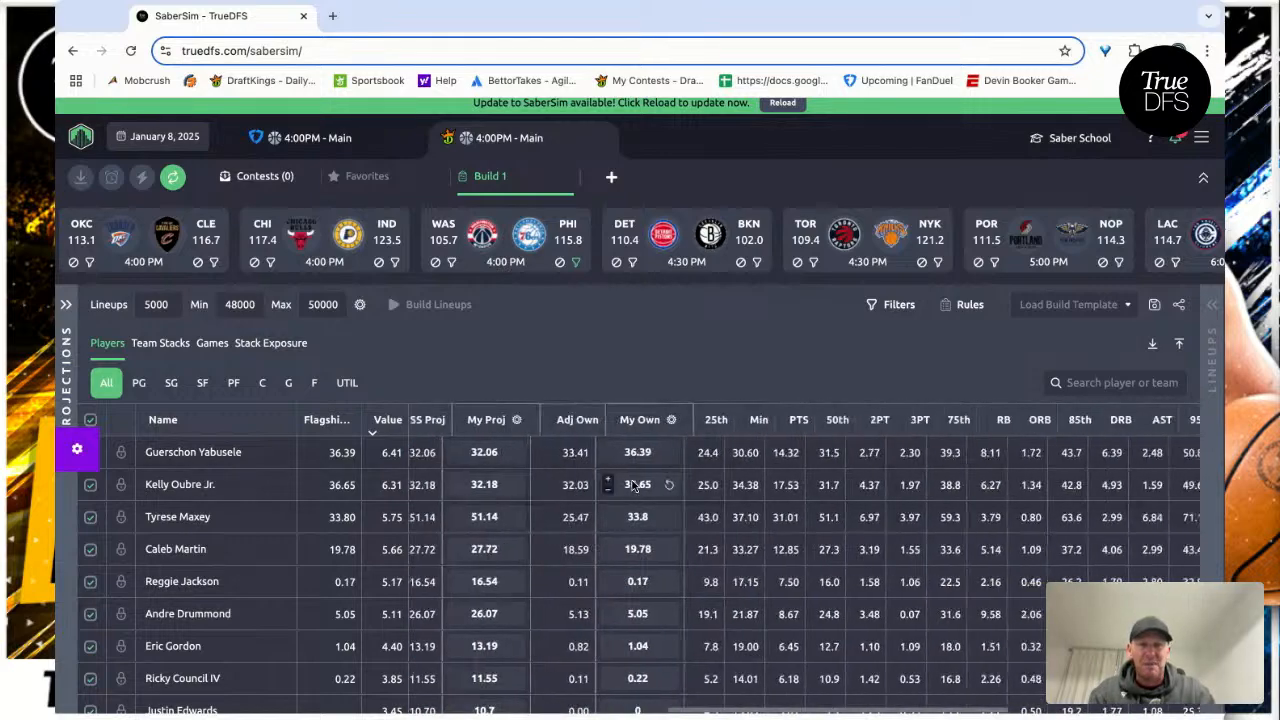
{"action": "scroll", "coordinate": [645, 487], "scroll_direction": "left", "scroll_amount": 6}
{"action": "scroll", "coordinate": [640, 487], "scroll_direction": "left", "scroll_amount": 6}
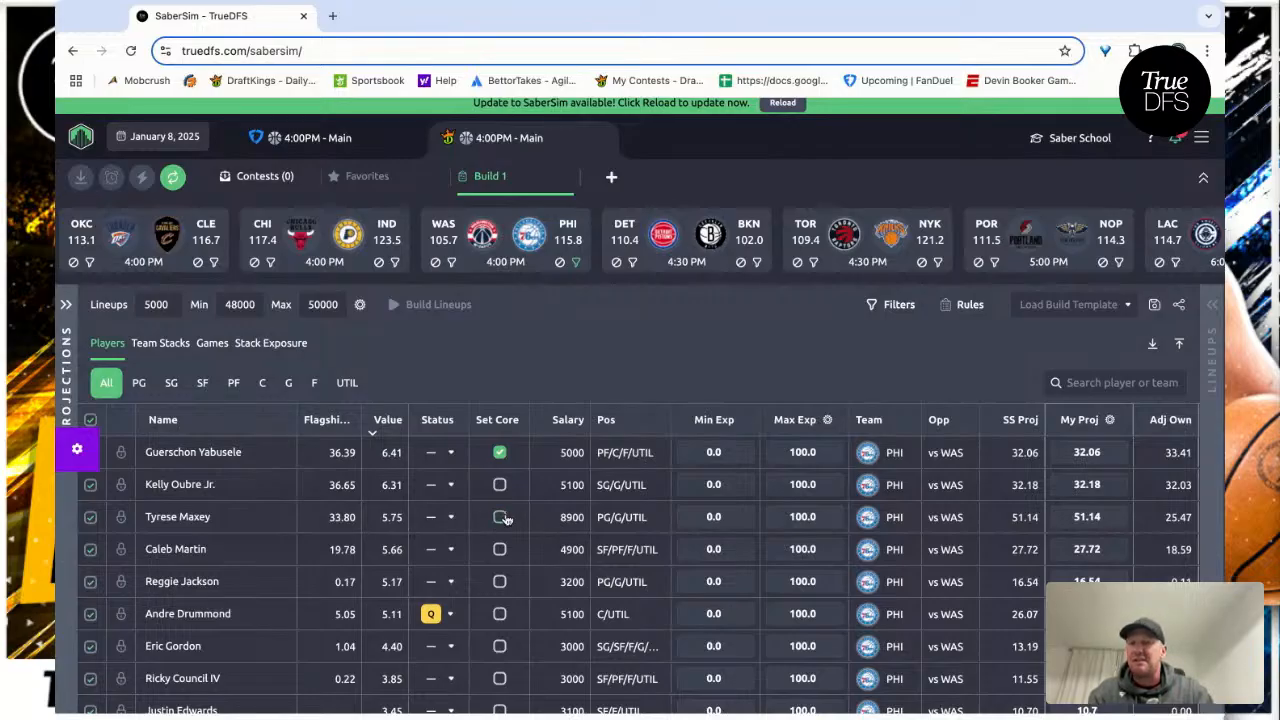
{"action": "scroll", "coordinate": [478, 519], "scroll_direction": "down", "scroll_amount": 3}
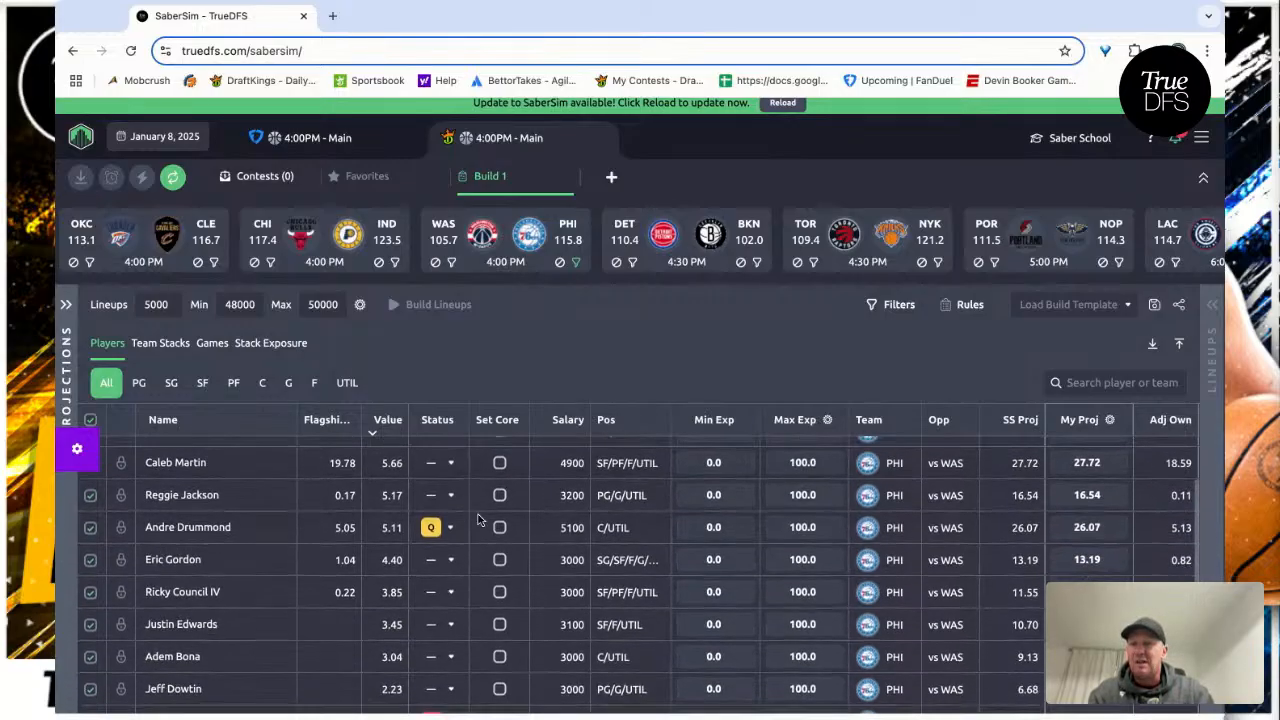
{"action": "scroll", "coordinate": [478, 519], "scroll_direction": "down", "scroll_amount": 1}
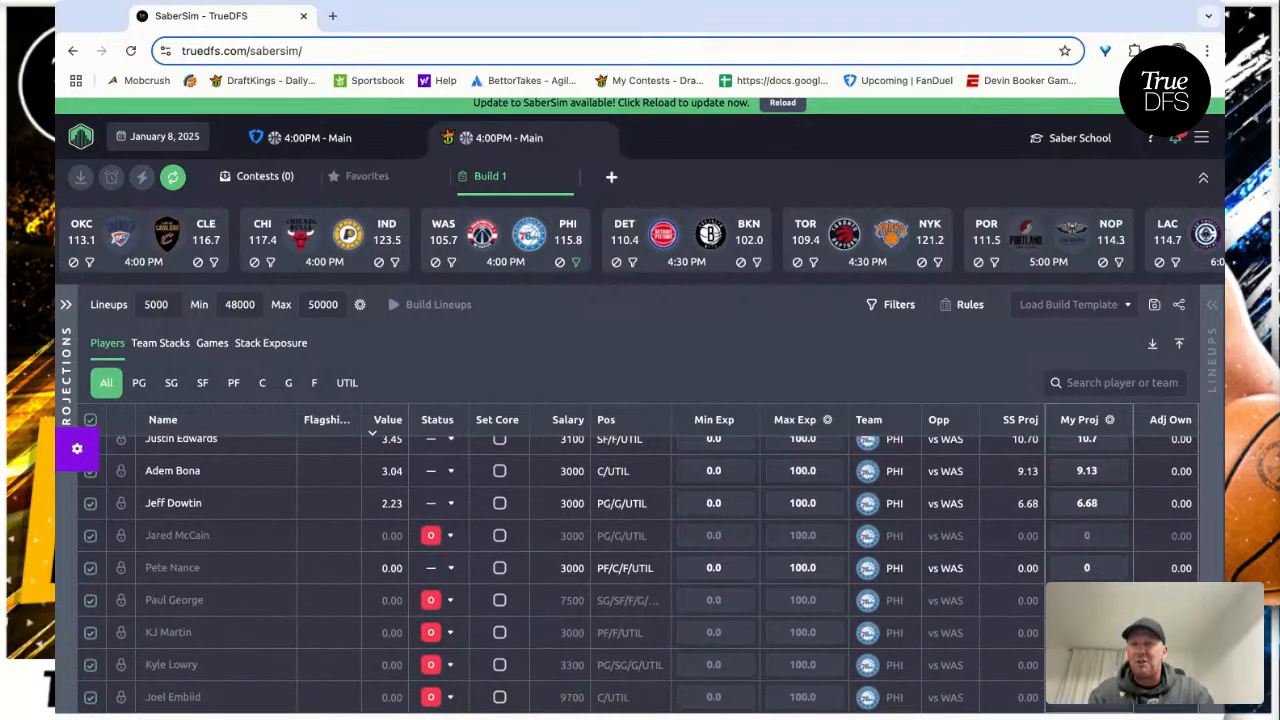
{"action": "scroll", "coordinate": [500, 510], "scroll_direction": "up", "scroll_amount": 4}
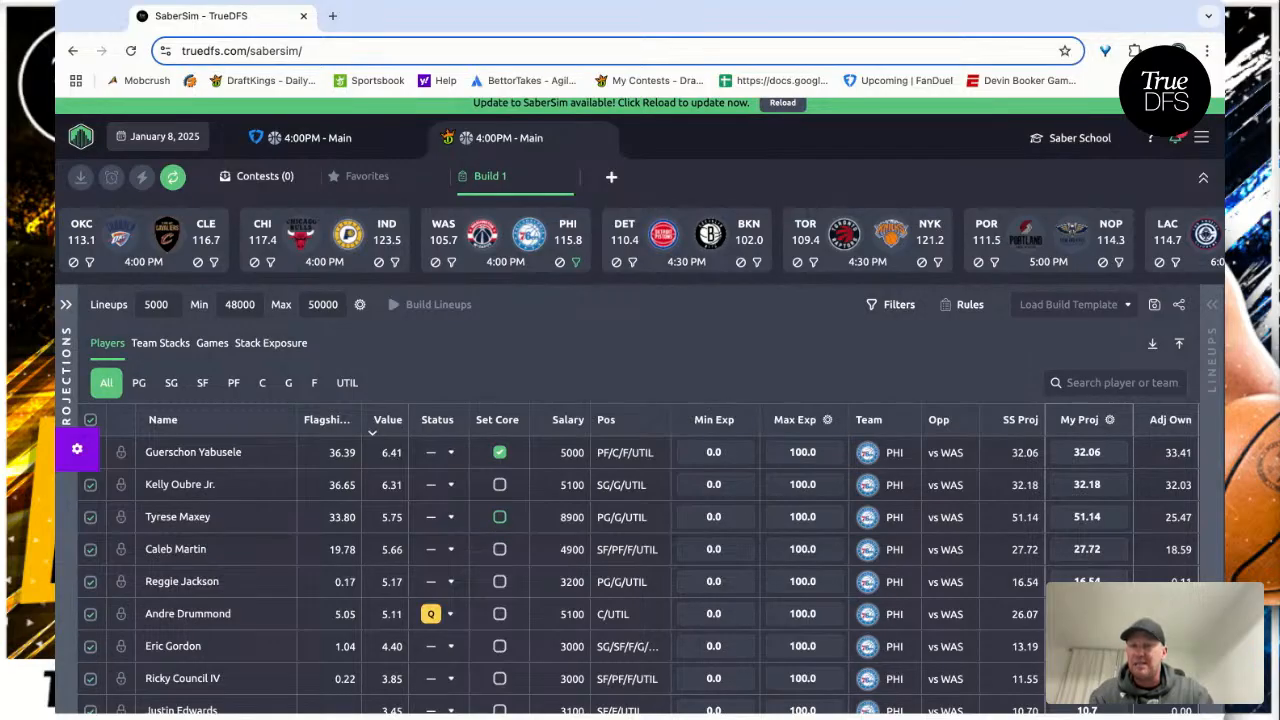
{"action": "left_click", "coordinate": [499, 516]}
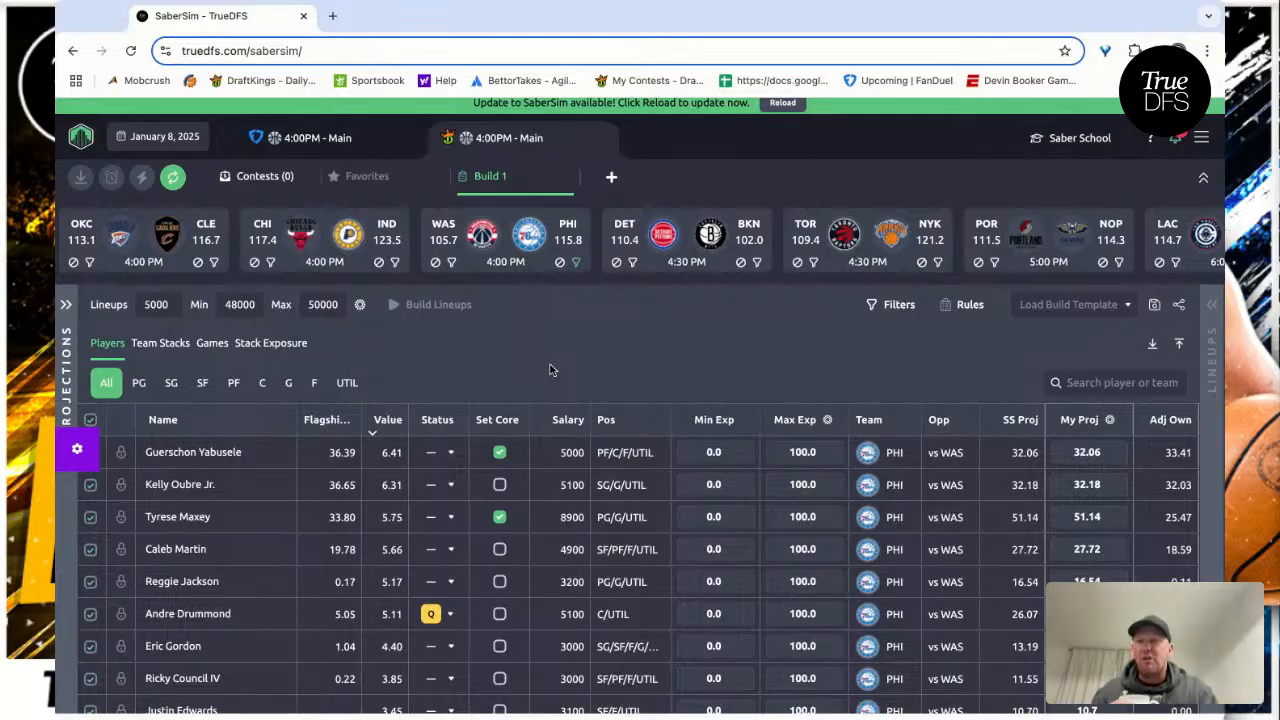
- Recheck the PHI players and their injury statuses, and add Kelly Oubre Jr. as a core player
{"action": "left_click", "coordinate": [576, 264]}
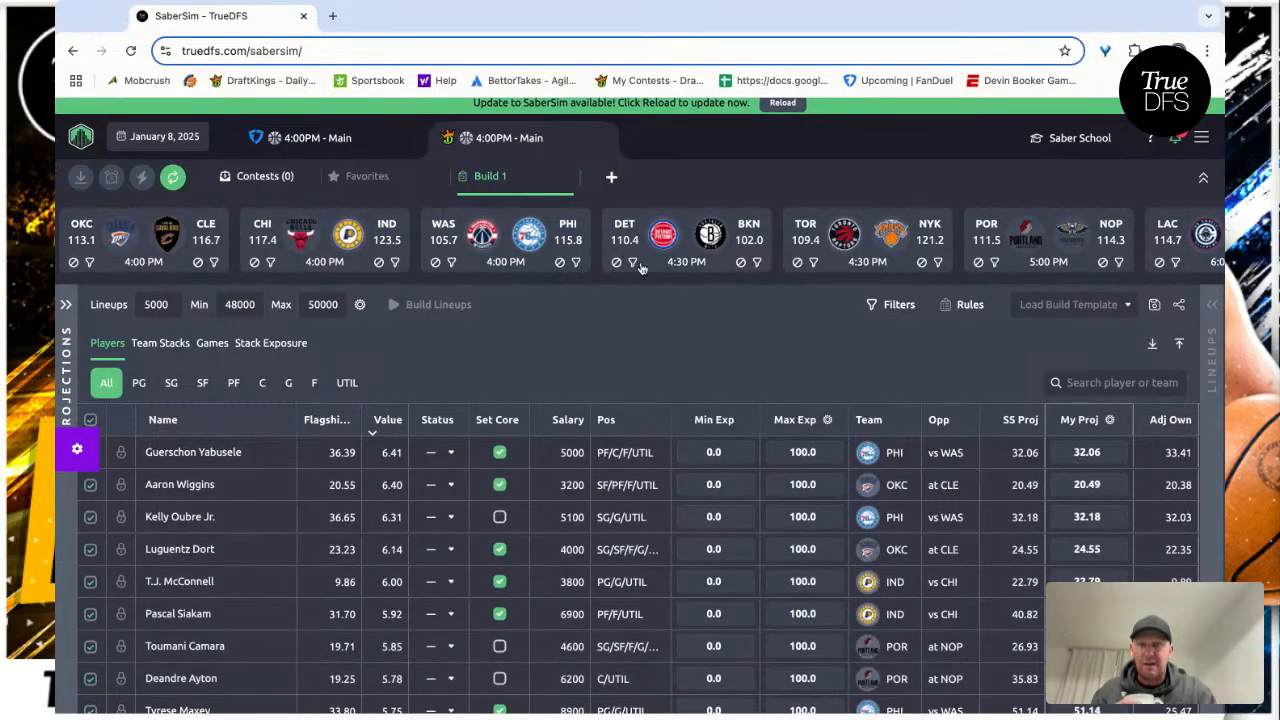
{"action": "left_click", "coordinate": [575, 264]}
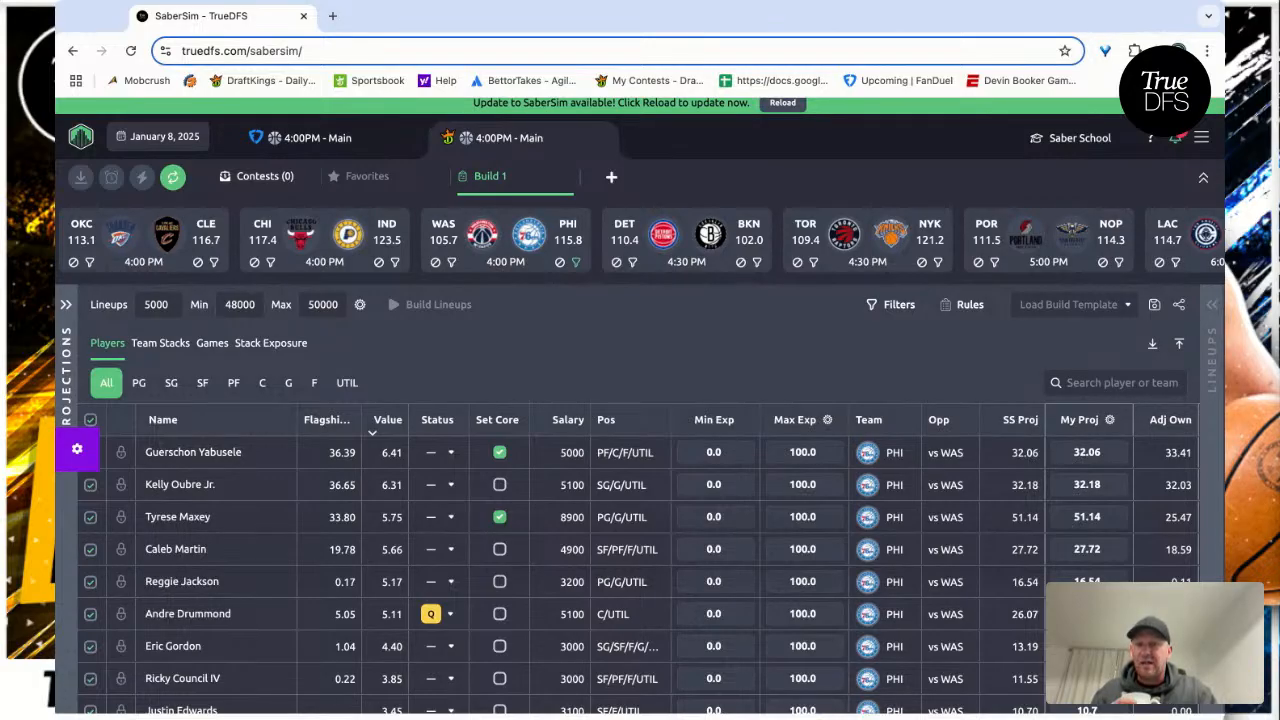
{"action": "scroll", "coordinate": [516, 590], "scroll_direction": "down", "scroll_amount": 1}
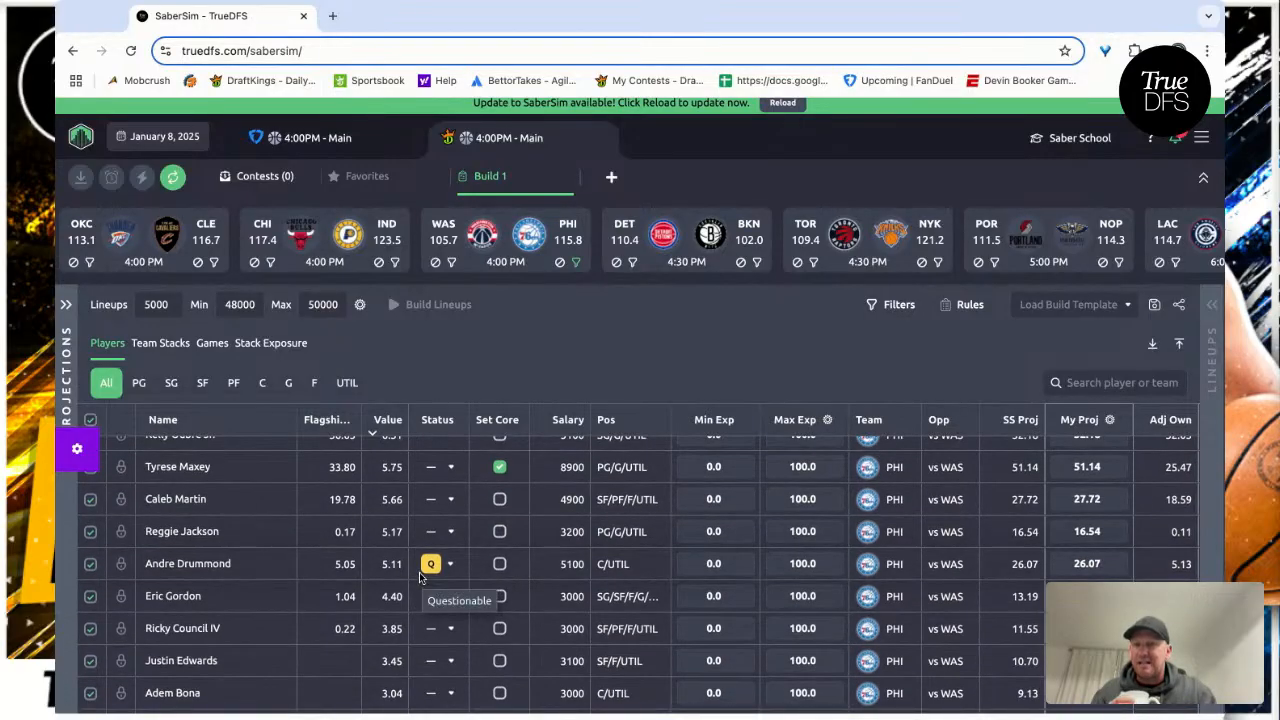
{"action": "scroll", "coordinate": [419, 572], "scroll_direction": "up", "scroll_amount": 1}
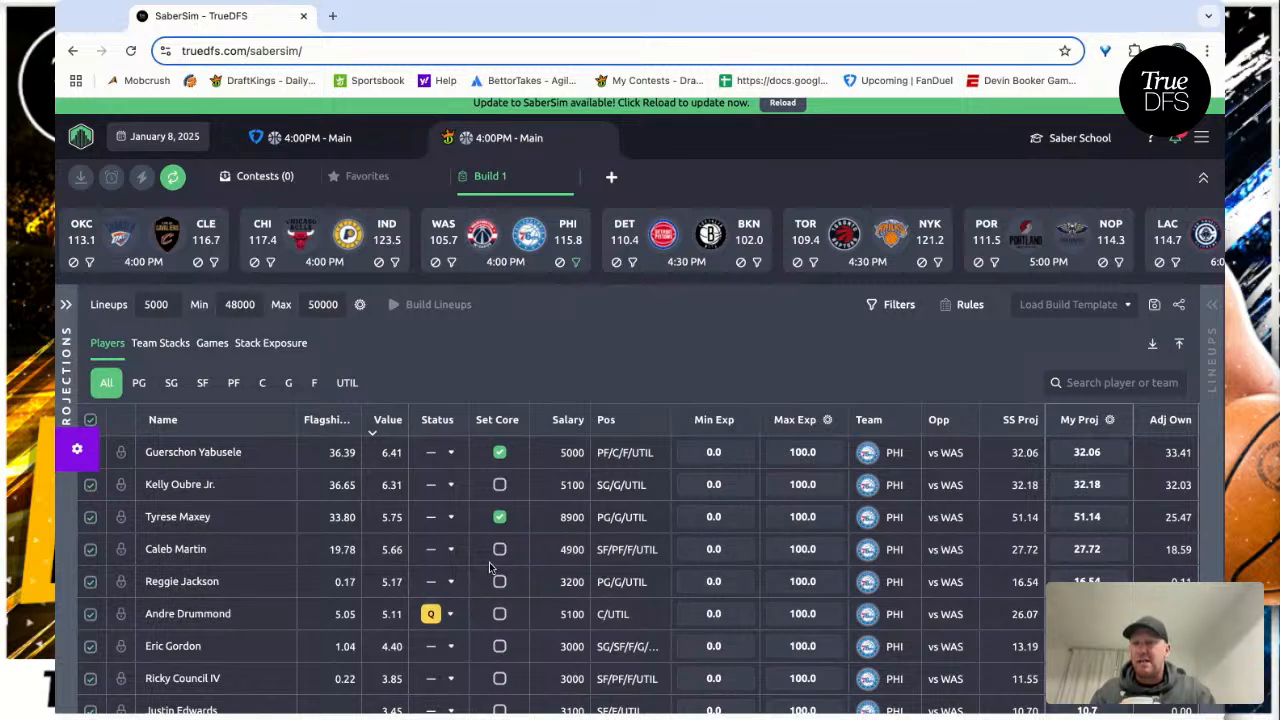
{"action": "scroll", "coordinate": [640, 575], "scroll_direction": "down", "scroll_amount": 3}
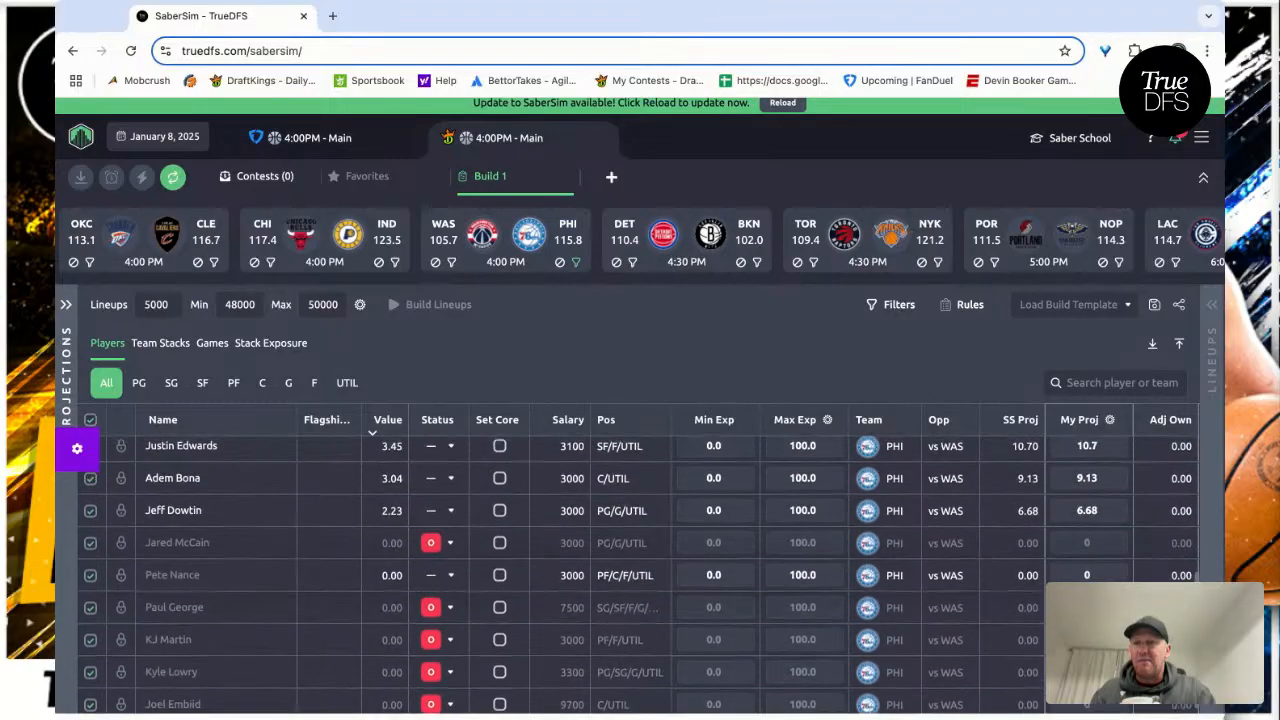
{"action": "scroll", "coordinate": [640, 575], "scroll_direction": "down", "scroll_amount": 1}
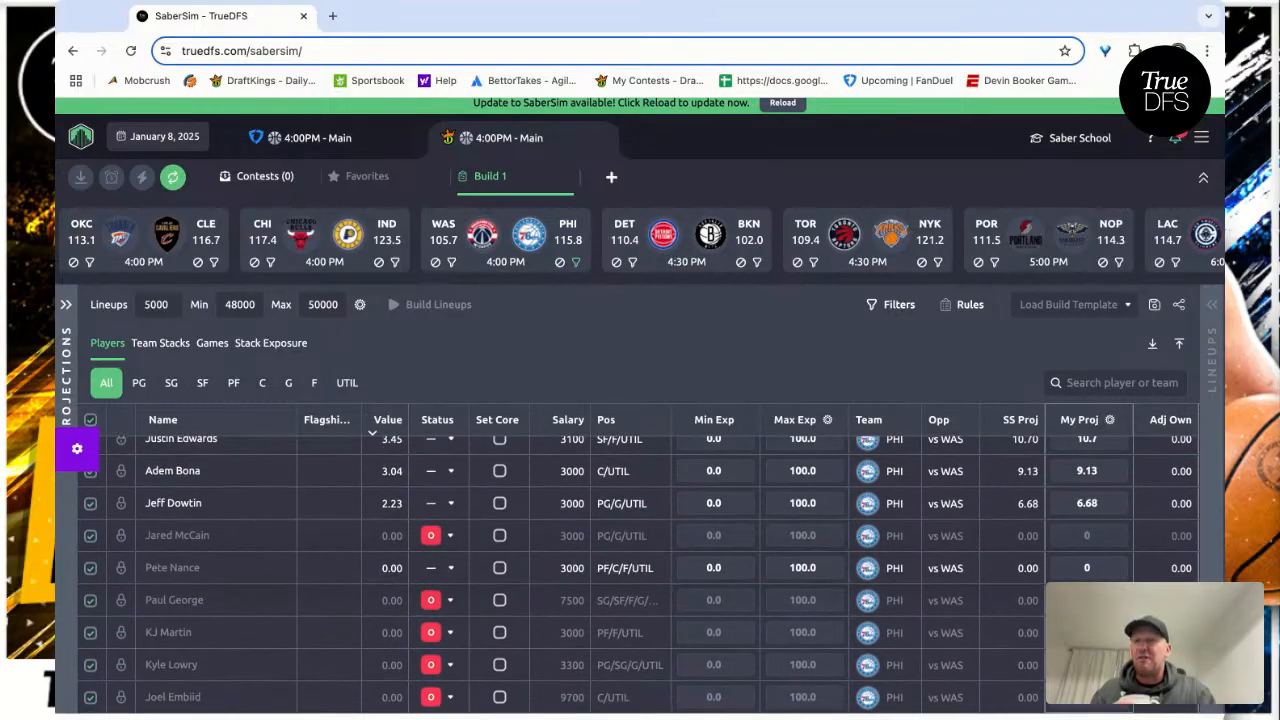
{"action": "scroll", "coordinate": [640, 575], "scroll_direction": "up", "scroll_amount": 3}
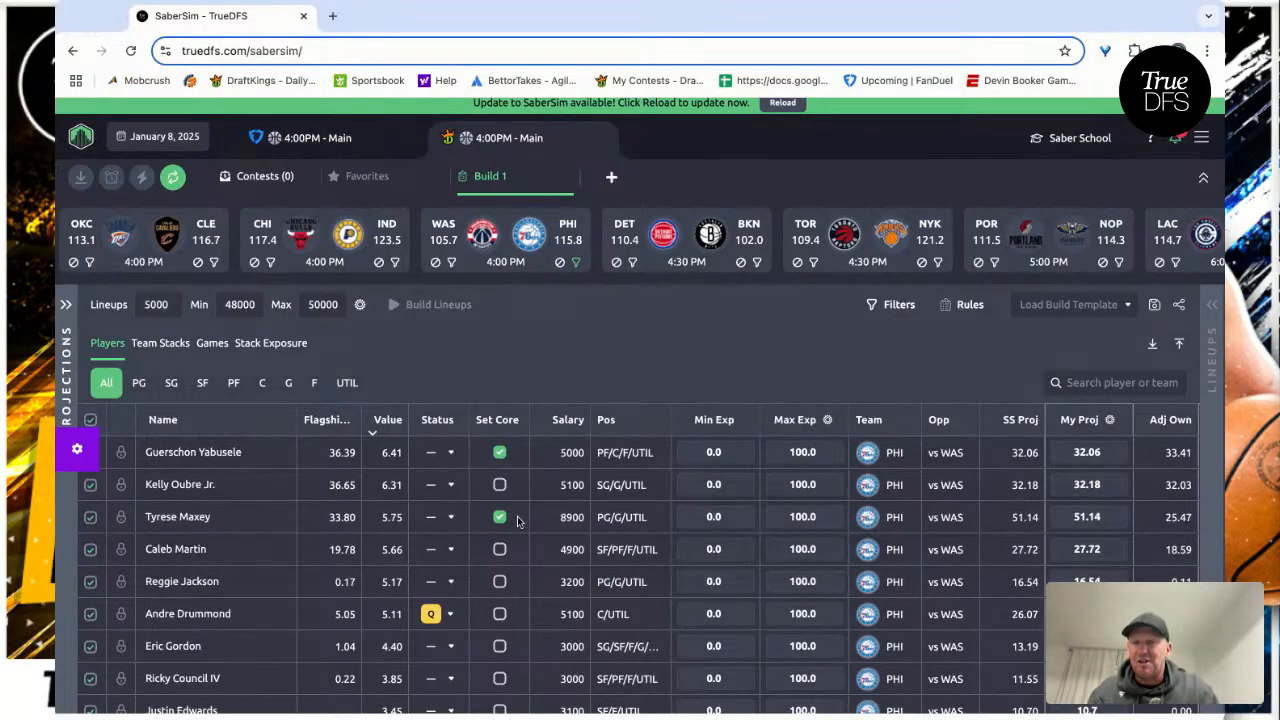
{"action": "left_click", "coordinate": [499, 485]}
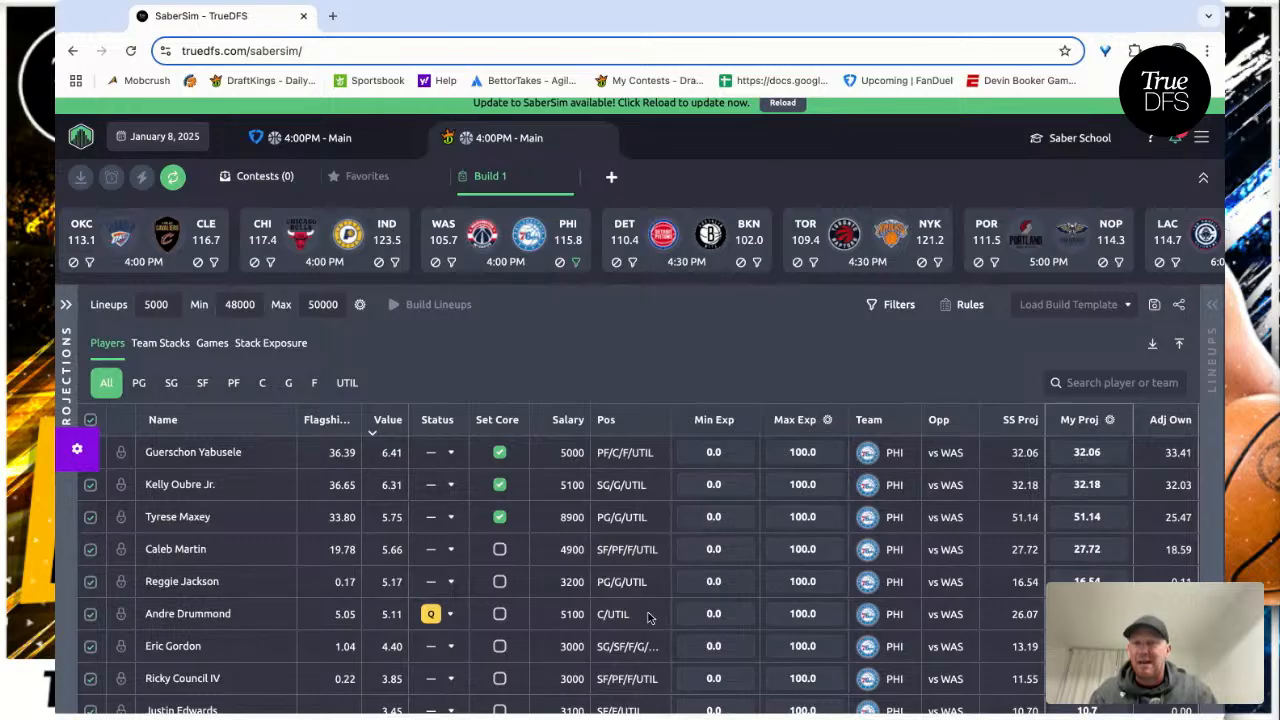
- Switch the team filter from PHI to DET and set Cade Cunningham as a core player
{"action": "left_click", "coordinate": [576, 264]}
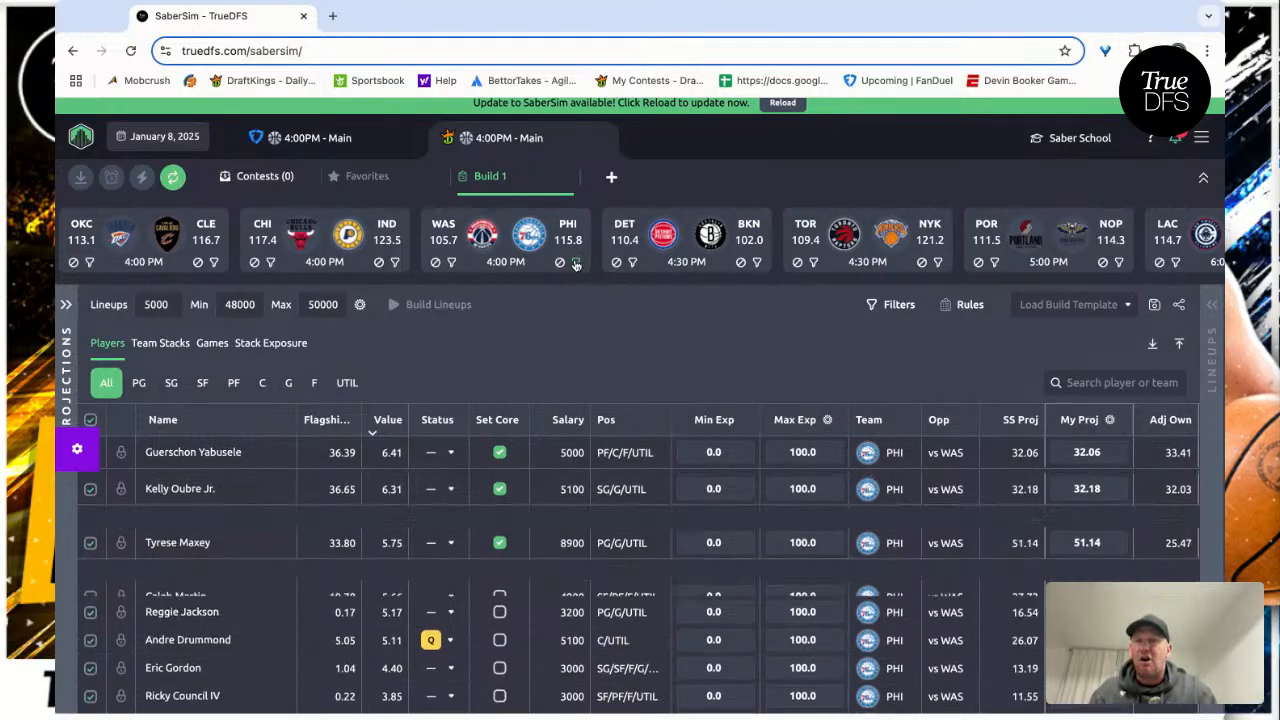
{"action": "left_click", "coordinate": [631, 263]}
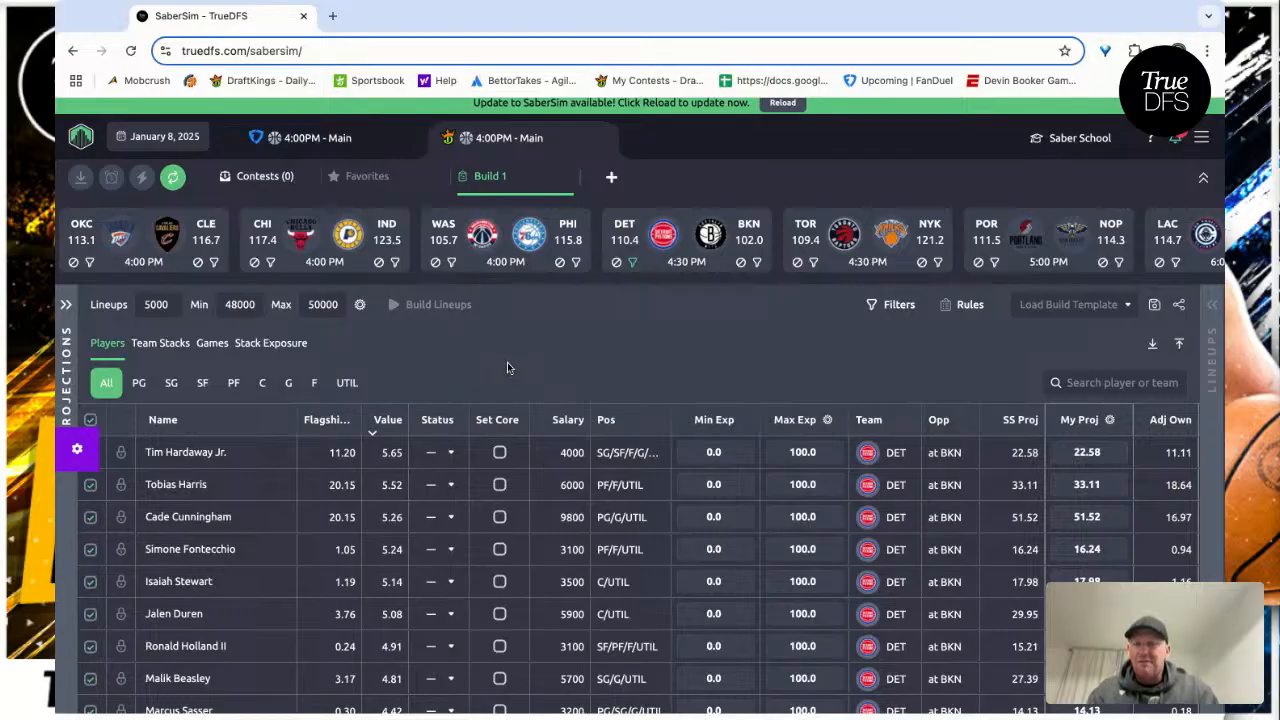
{"action": "left_click", "coordinate": [499, 516]}
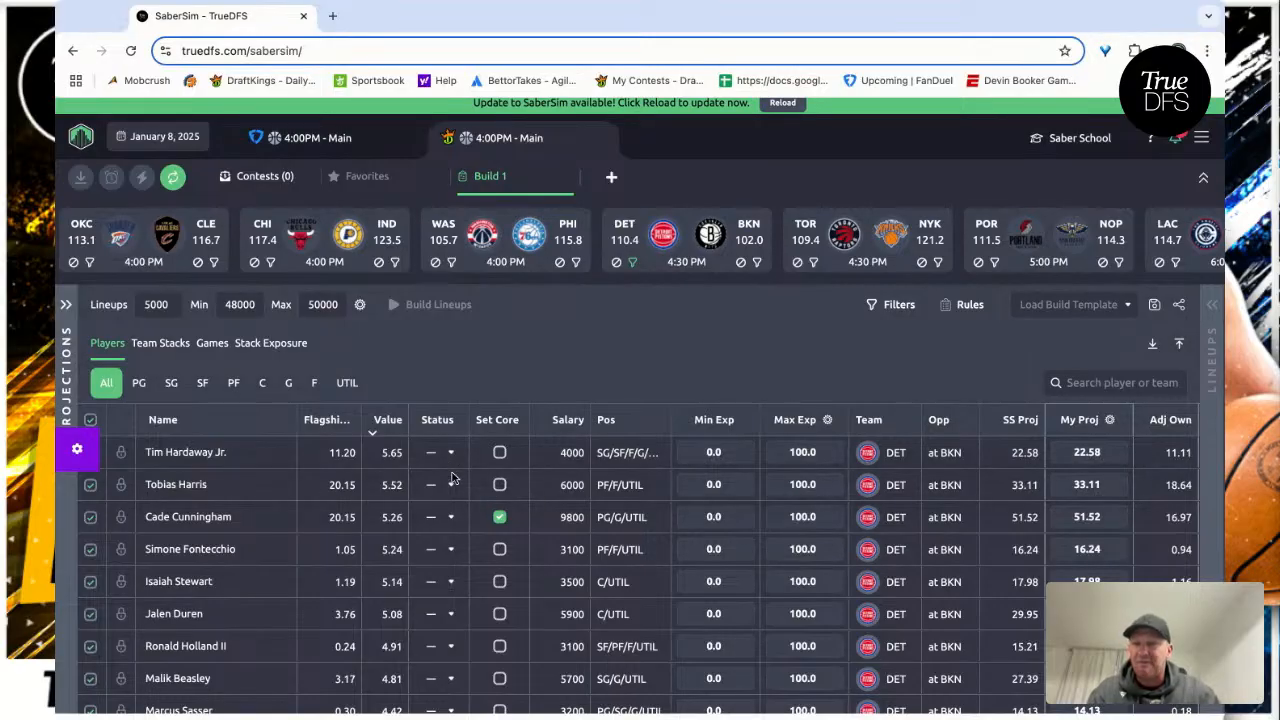
{"action": "scroll", "coordinate": [452, 487], "scroll_direction": "down", "scroll_amount": 1}
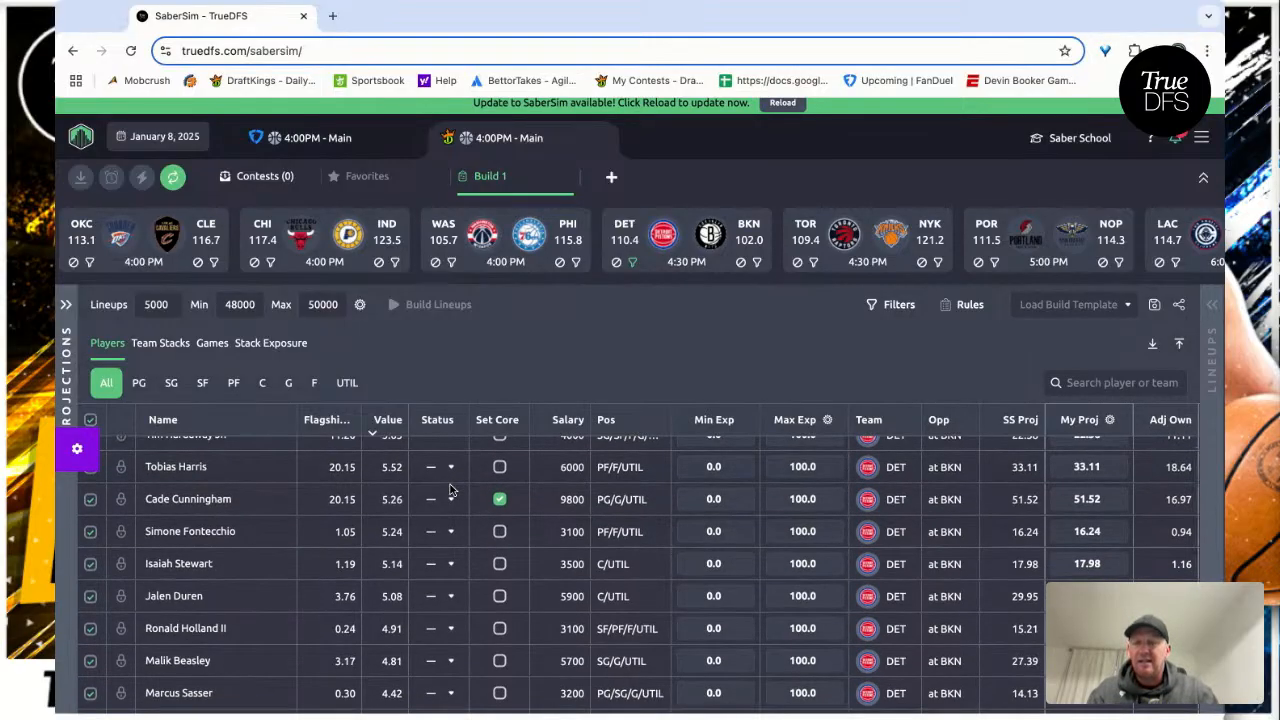
{"action": "scroll", "coordinate": [449, 488], "scroll_direction": "down", "scroll_amount": 1}
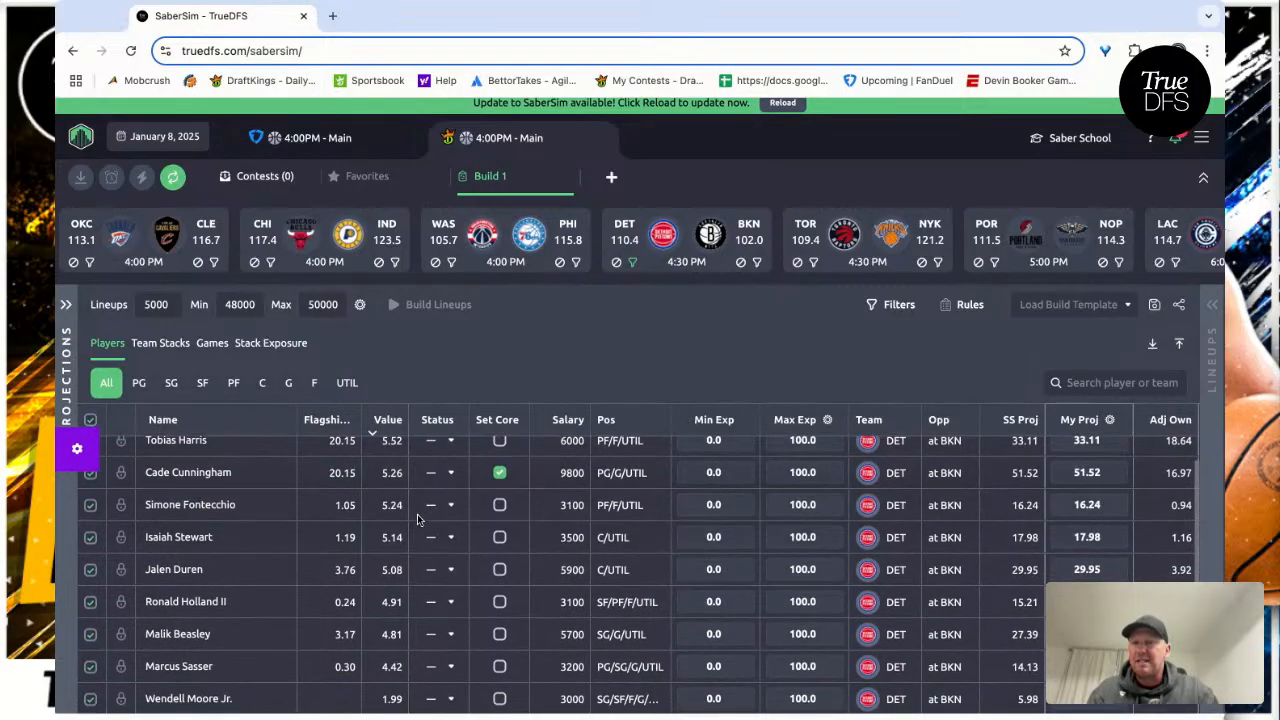
{"action": "scroll", "coordinate": [417, 519], "scroll_direction": "down", "scroll_amount": 1}
{"action": "scroll", "coordinate": [417, 521], "scroll_direction": "up", "scroll_amount": 1}
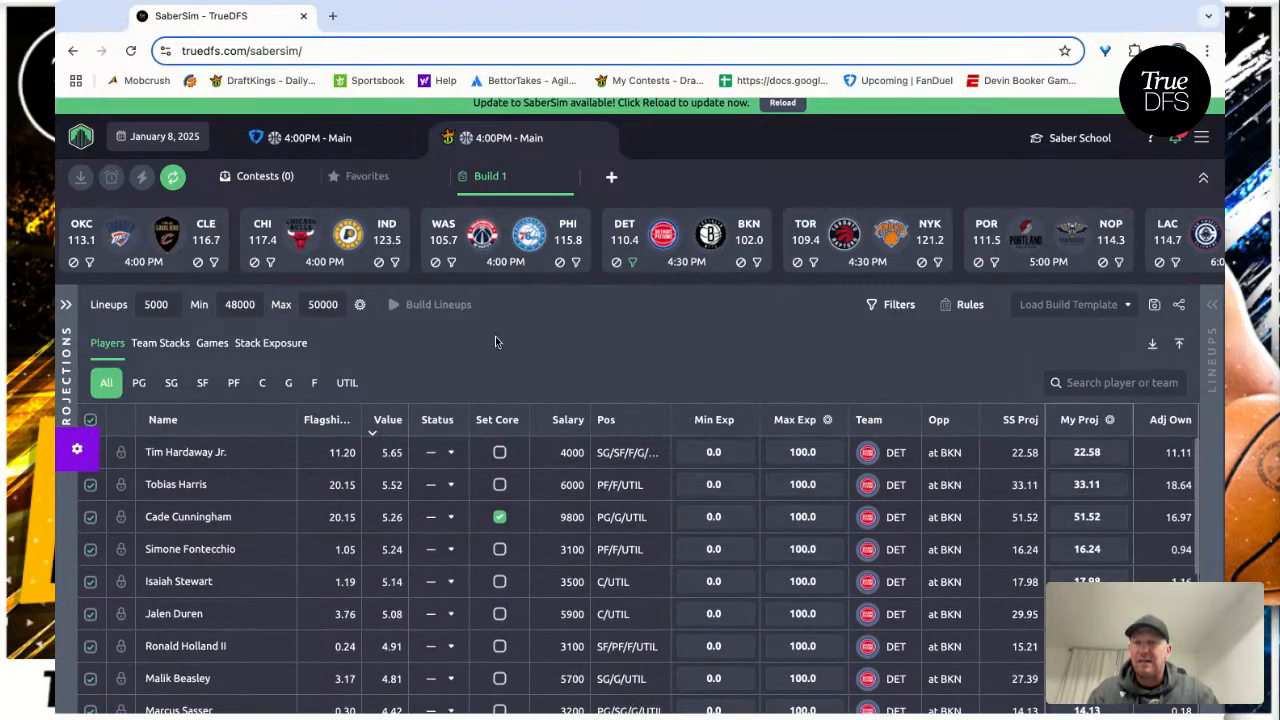
- Switch the team filter from DET to BKN
{"action": "left_click", "coordinate": [632, 262]}
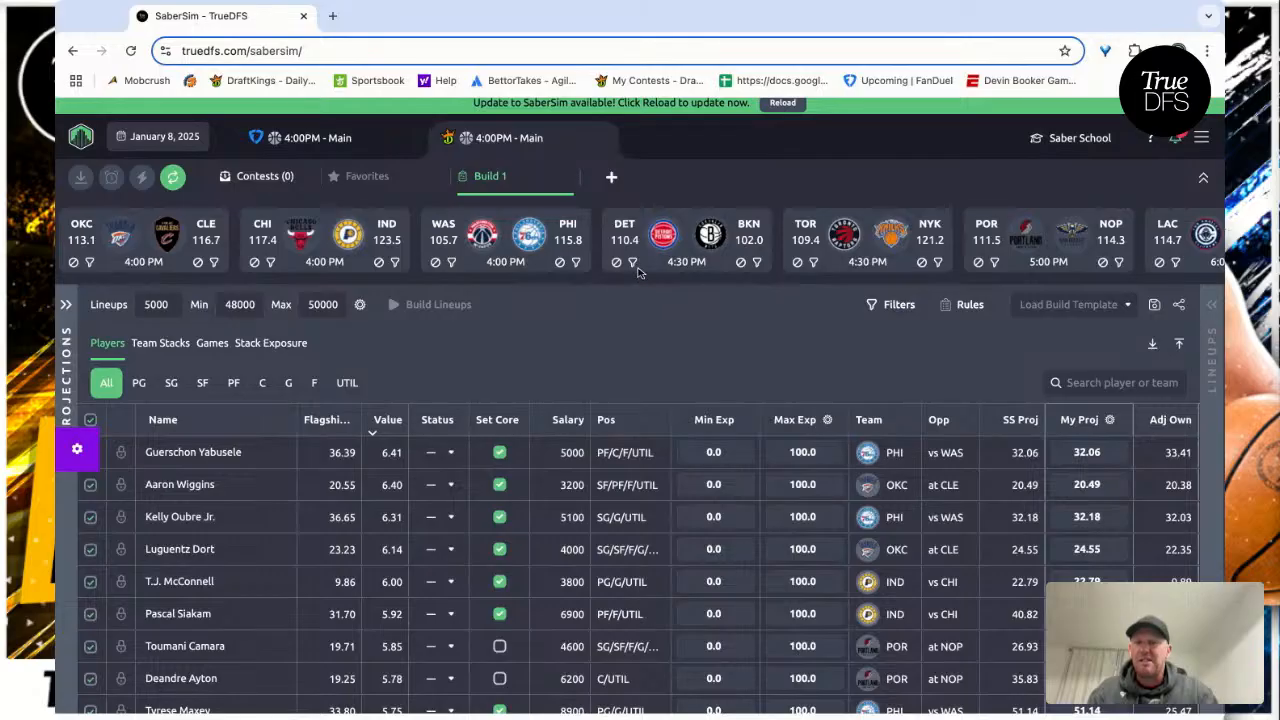
{"action": "left_click", "coordinate": [632, 263]}
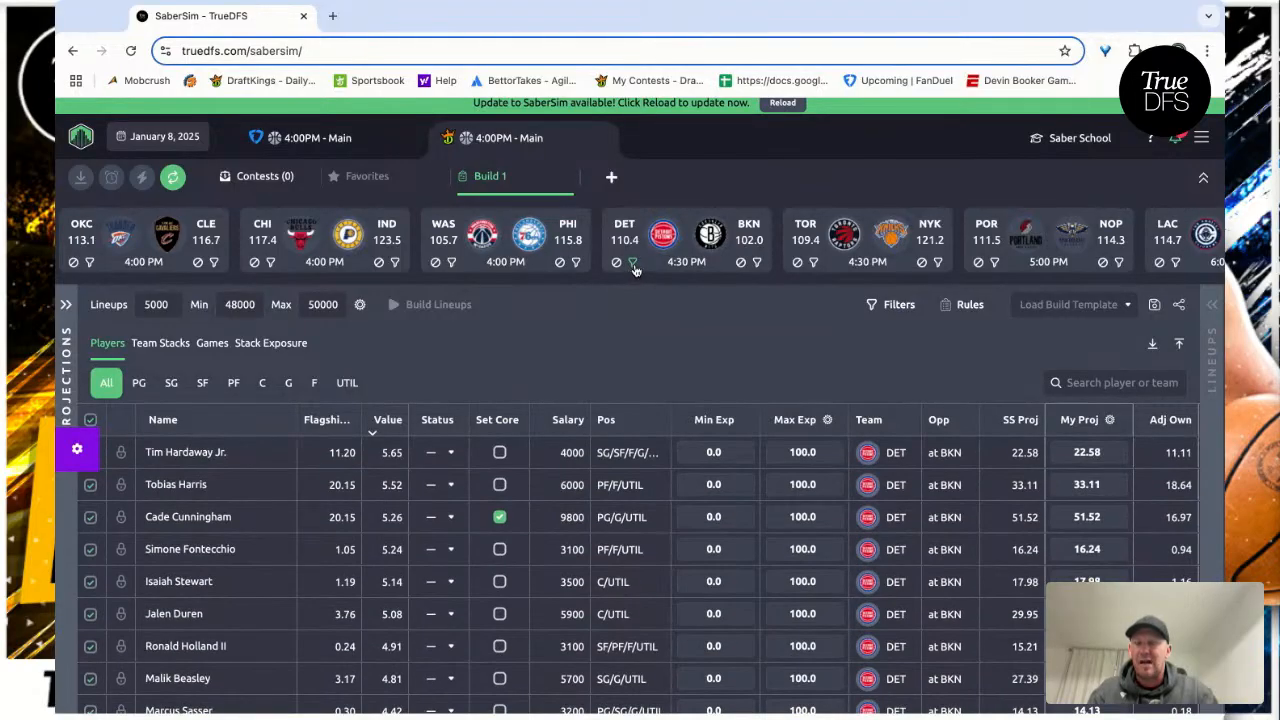
{"action": "left_click", "coordinate": [632, 263]}
{"action": "left_click", "coordinate": [756, 262]}
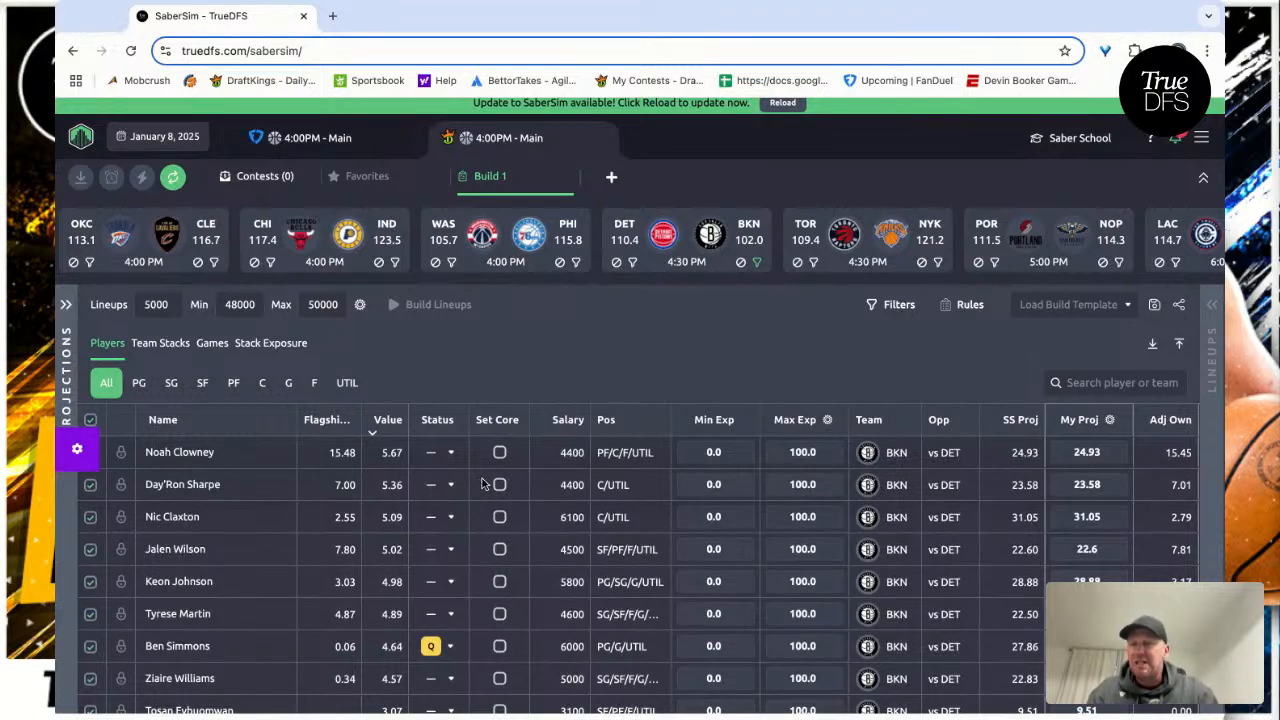
- Review the BKN player list and set Noah Clowney as a core player
{"action": "scroll", "coordinate": [461, 490], "scroll_direction": "down", "scroll_amount": 2}
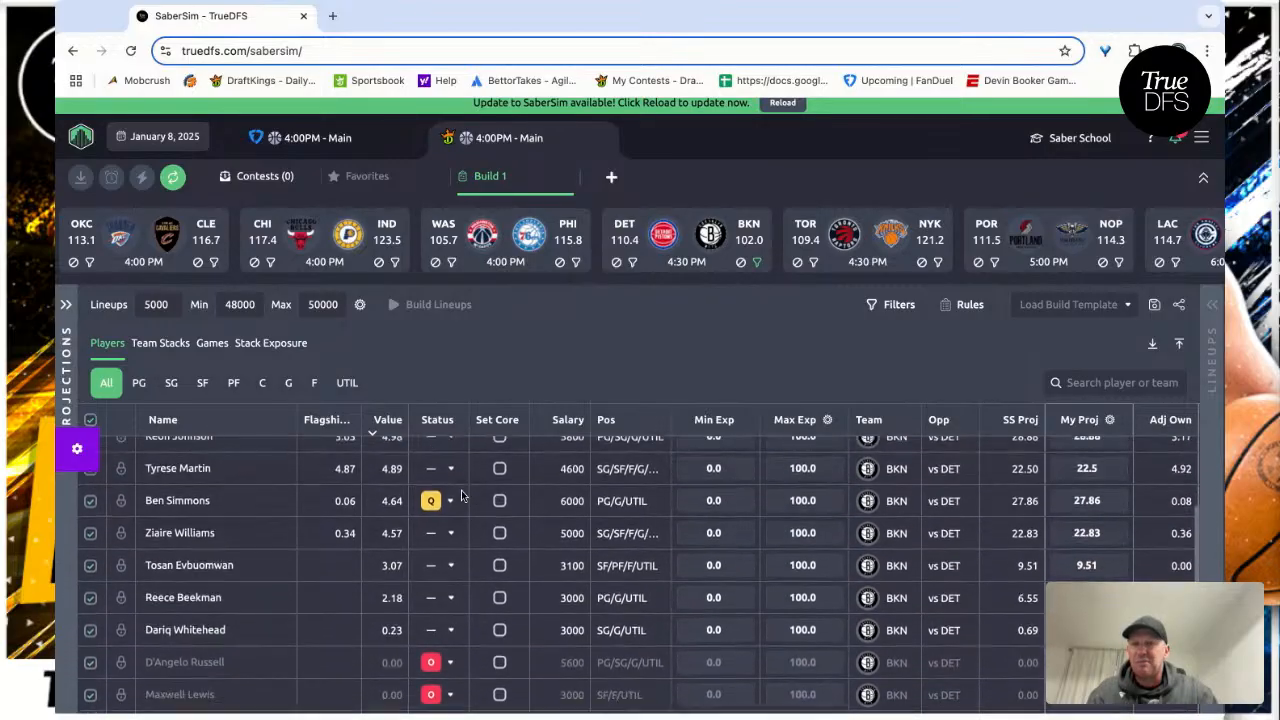
{"action": "scroll", "coordinate": [461, 495], "scroll_direction": "up", "scroll_amount": 2}
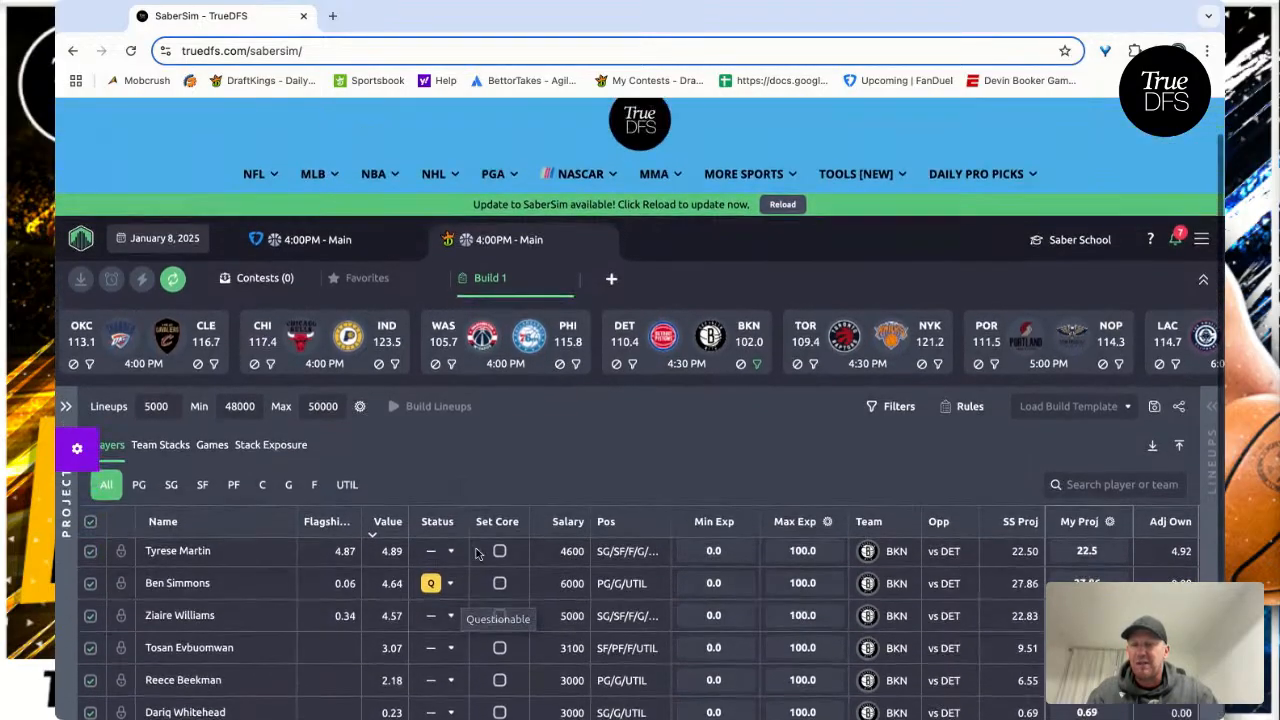
{"action": "scroll", "coordinate": [508, 505], "scroll_direction": "down", "scroll_amount": 2}
{"action": "scroll", "coordinate": [510, 490], "scroll_direction": "up", "scroll_amount": 2}
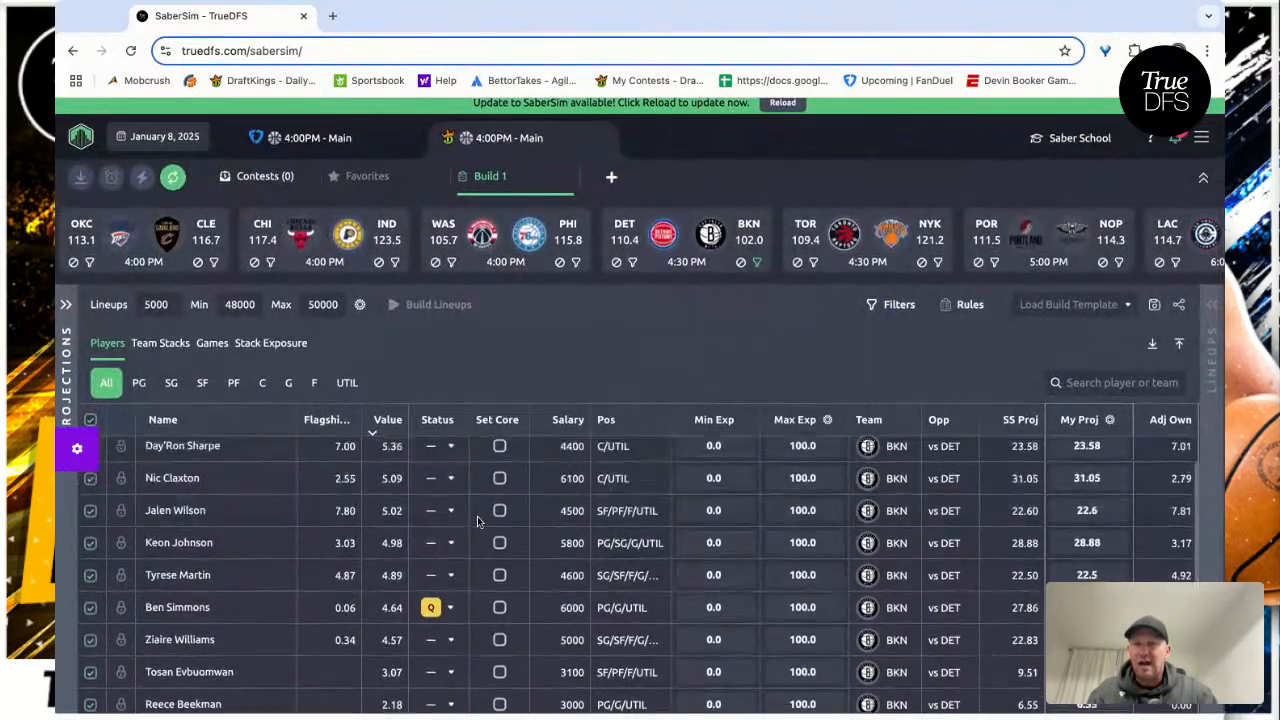
{"action": "left_click", "coordinate": [499, 452]}
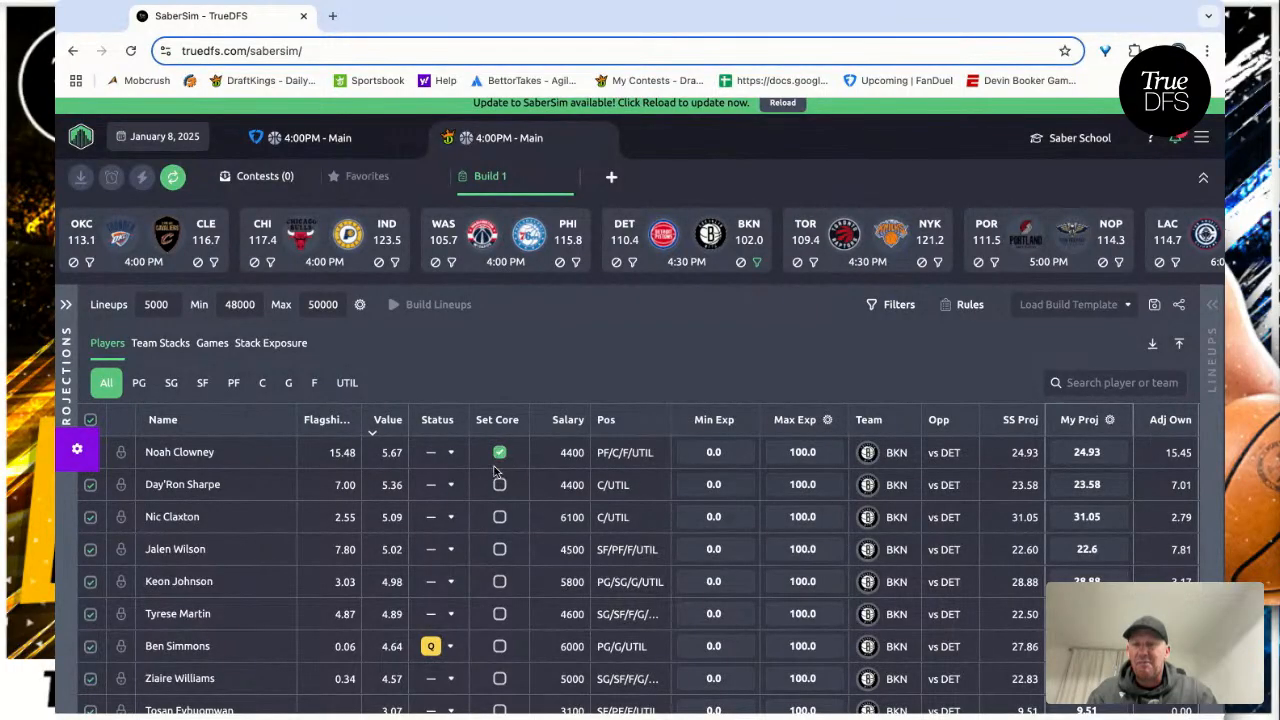
- Examine the remaining BKN players' values, projections and injury statuses for further core candidates
{"action": "scroll", "coordinate": [477, 505], "scroll_direction": "down", "scroll_amount": 3}
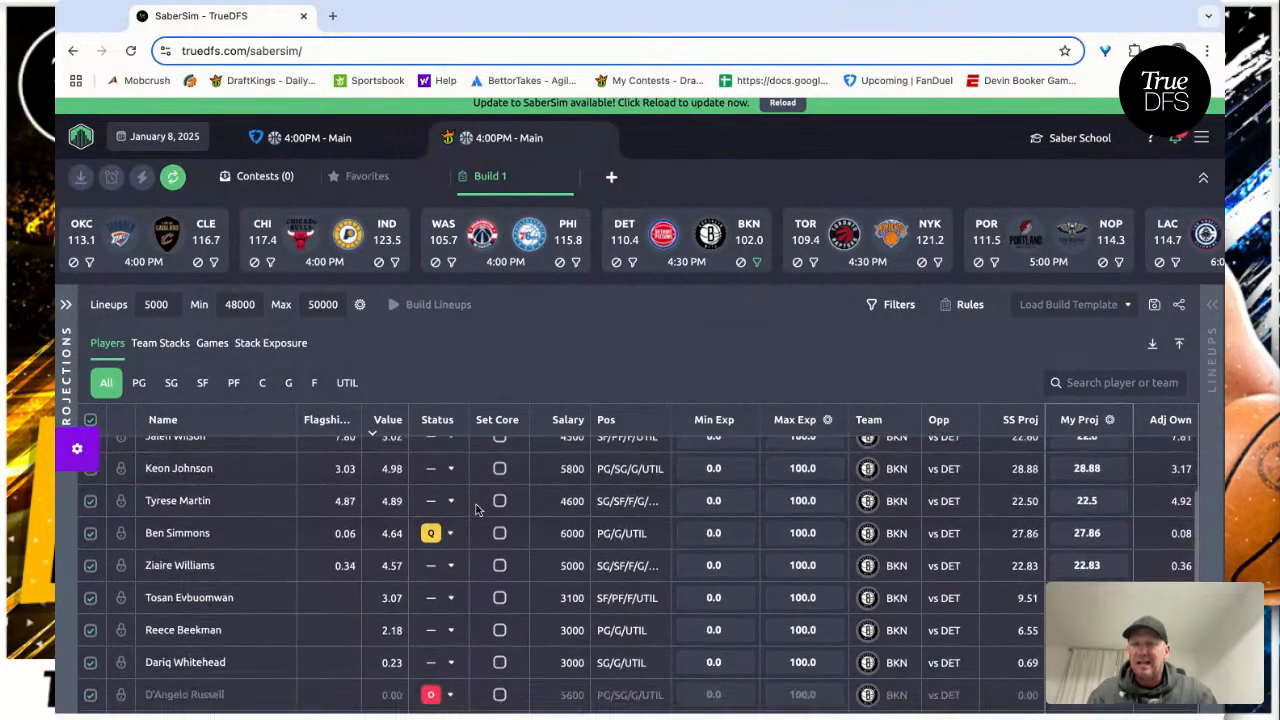
{"action": "scroll", "coordinate": [477, 508], "scroll_direction": "up", "scroll_amount": 3}
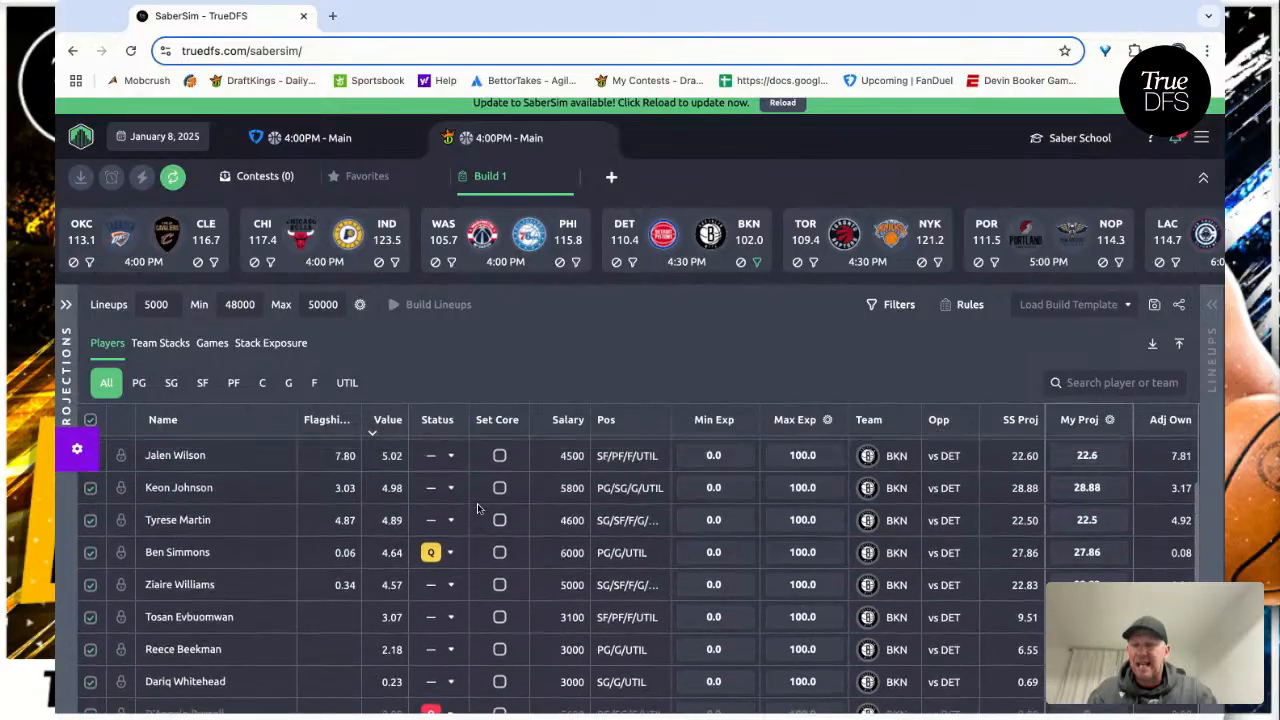
{"action": "scroll", "coordinate": [477, 509], "scroll_direction": "up", "scroll_amount": 1}
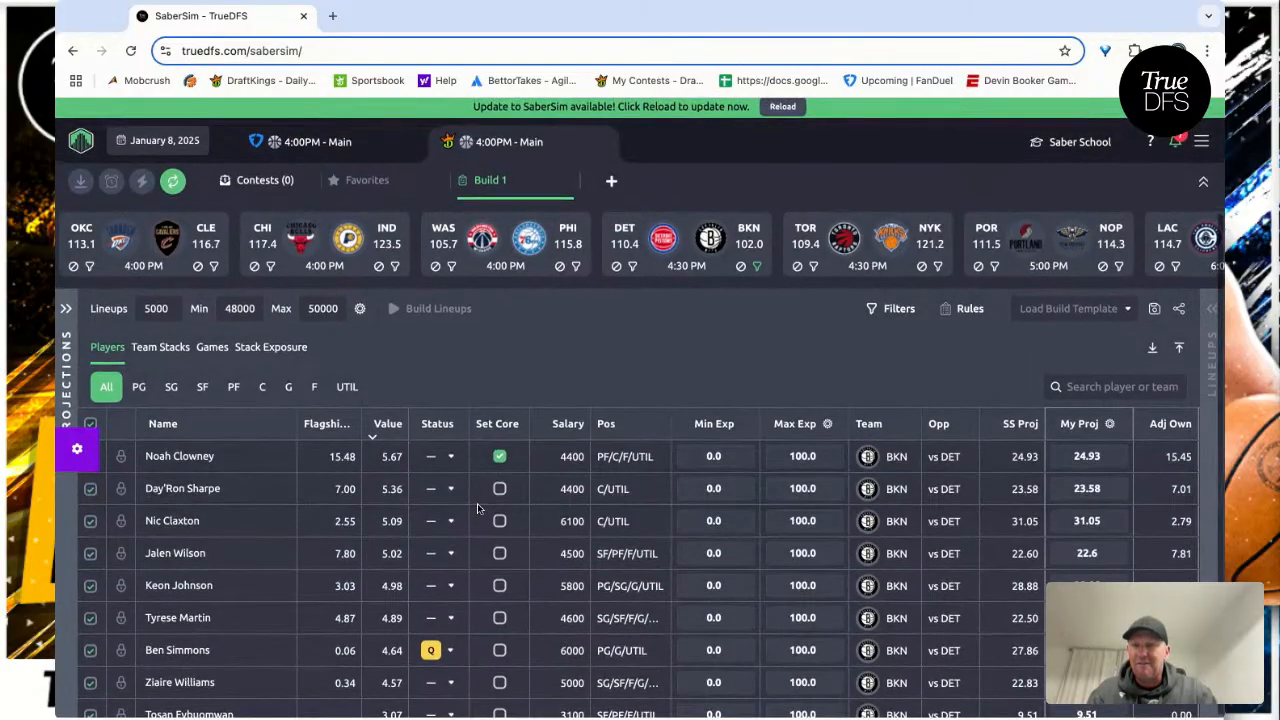
{"action": "scroll", "coordinate": [477, 508], "scroll_direction": "down", "scroll_amount": 1}
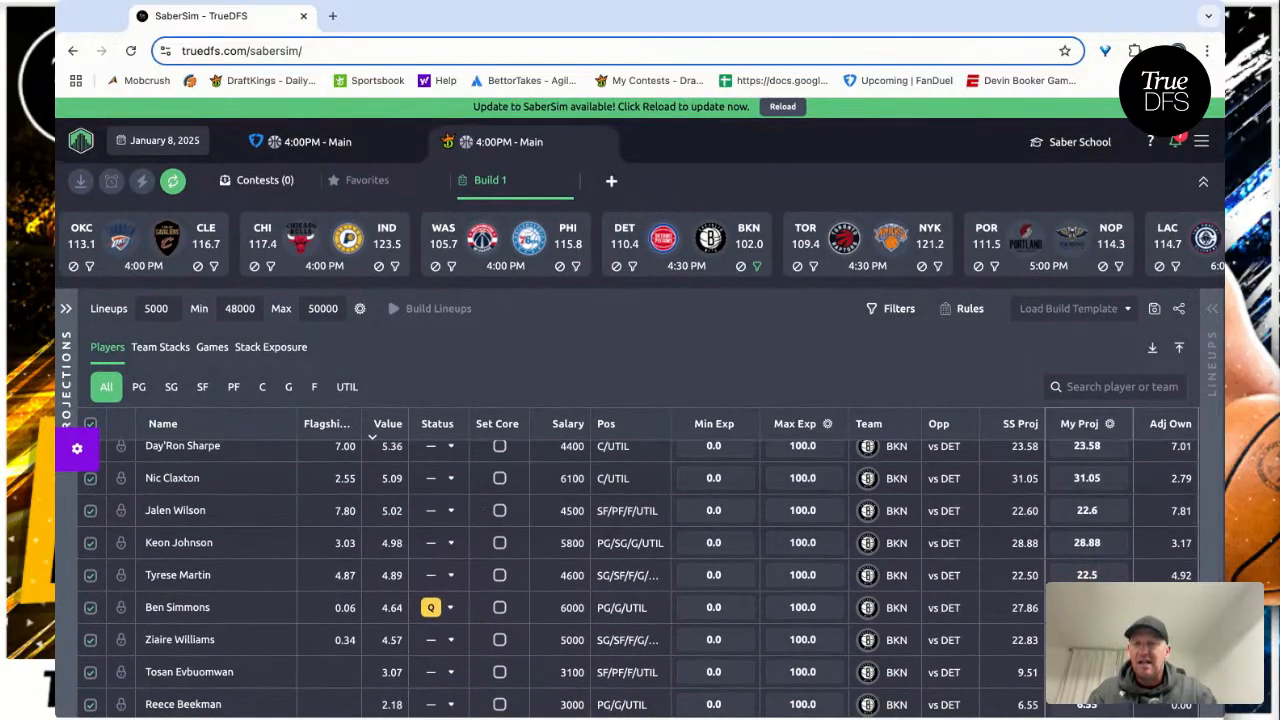
{"action": "scroll", "coordinate": [477, 508], "scroll_direction": "down", "scroll_amount": 1}
{"action": "scroll", "coordinate": [640, 580], "scroll_direction": "down", "scroll_amount": 6}
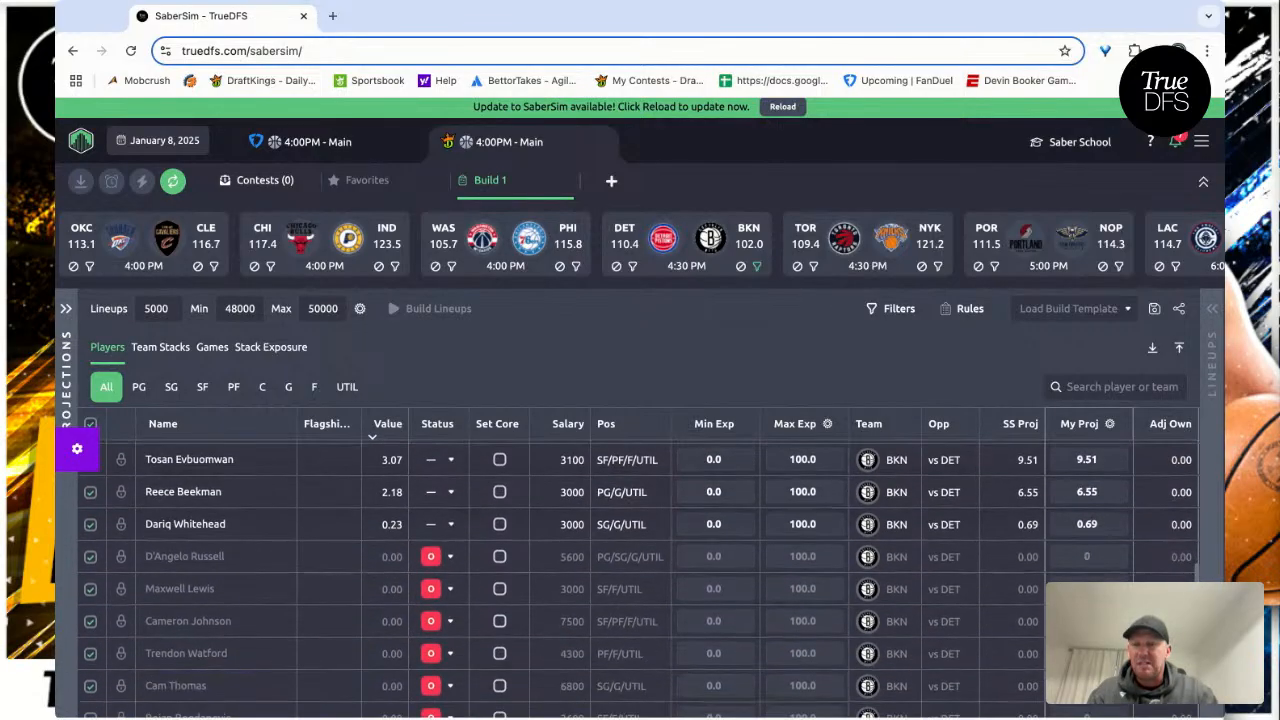
{"action": "scroll", "coordinate": [432, 530], "scroll_direction": "up", "scroll_amount": 7}
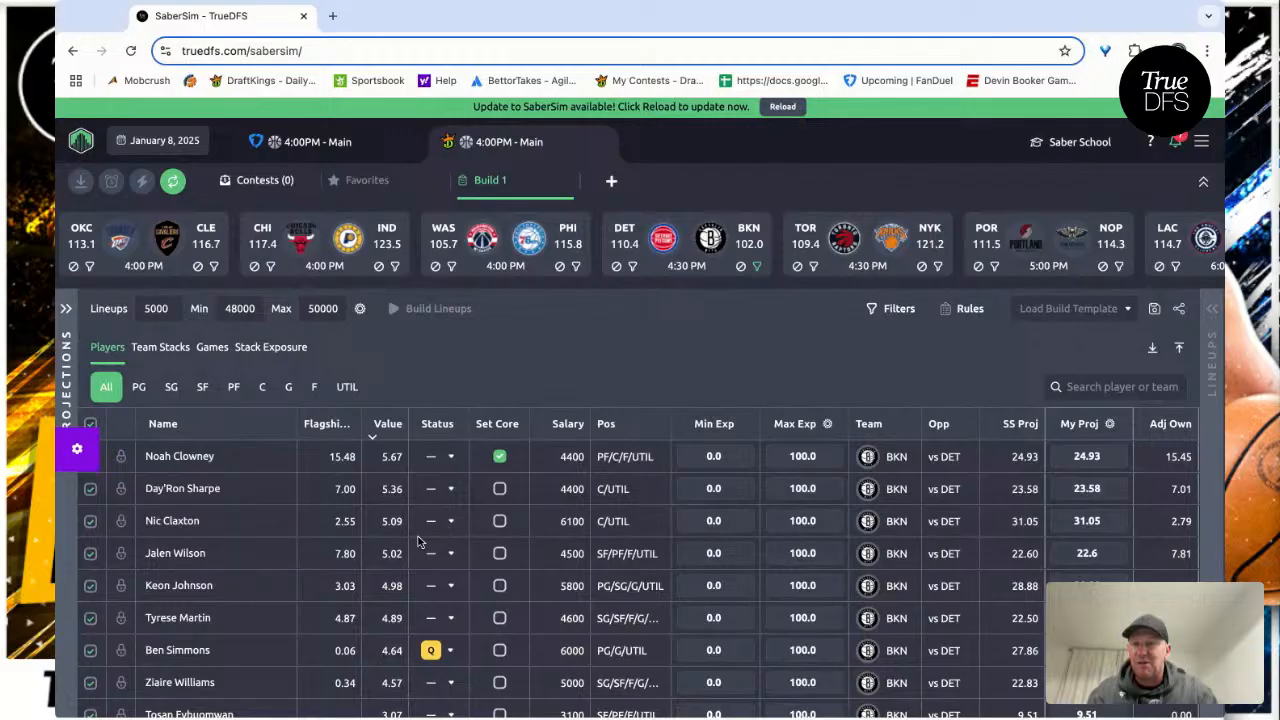
{"action": "scroll", "coordinate": [404, 541], "scroll_direction": "down", "scroll_amount": 1}
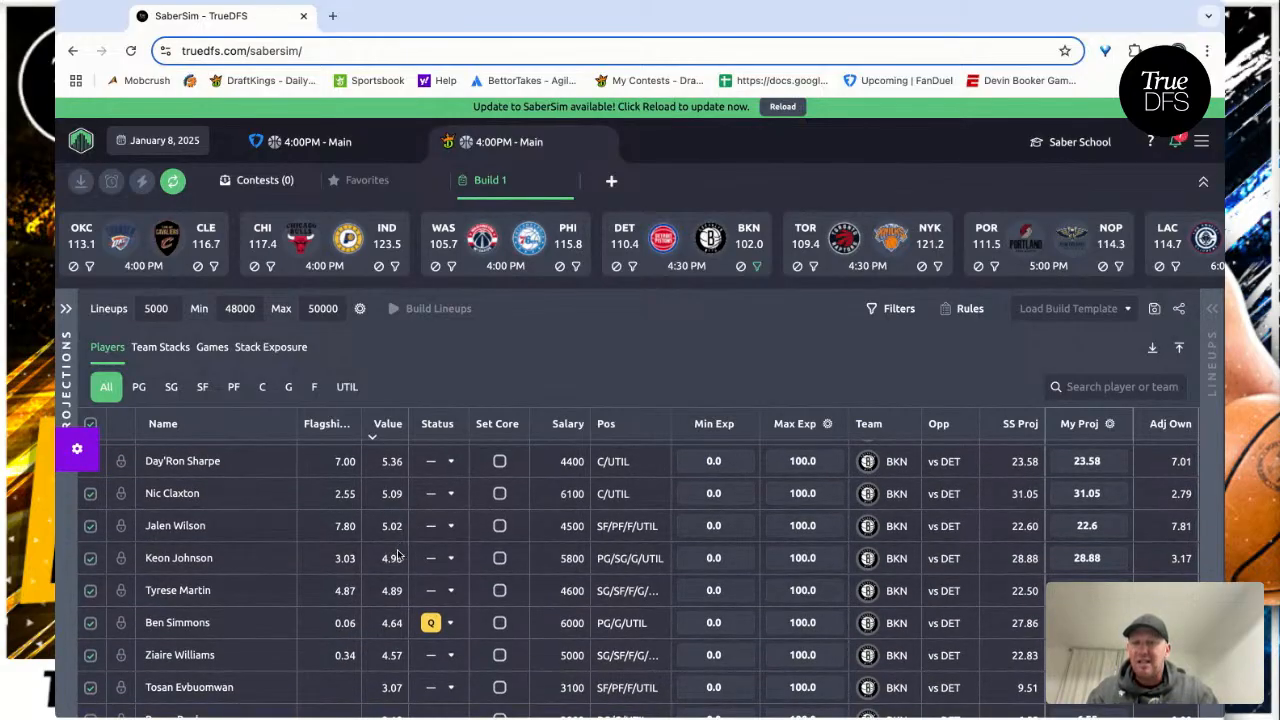
{"action": "scroll", "coordinate": [404, 555], "scroll_direction": "down", "scroll_amount": 2}
{"action": "scroll", "coordinate": [405, 552], "scroll_direction": "up", "scroll_amount": 3}
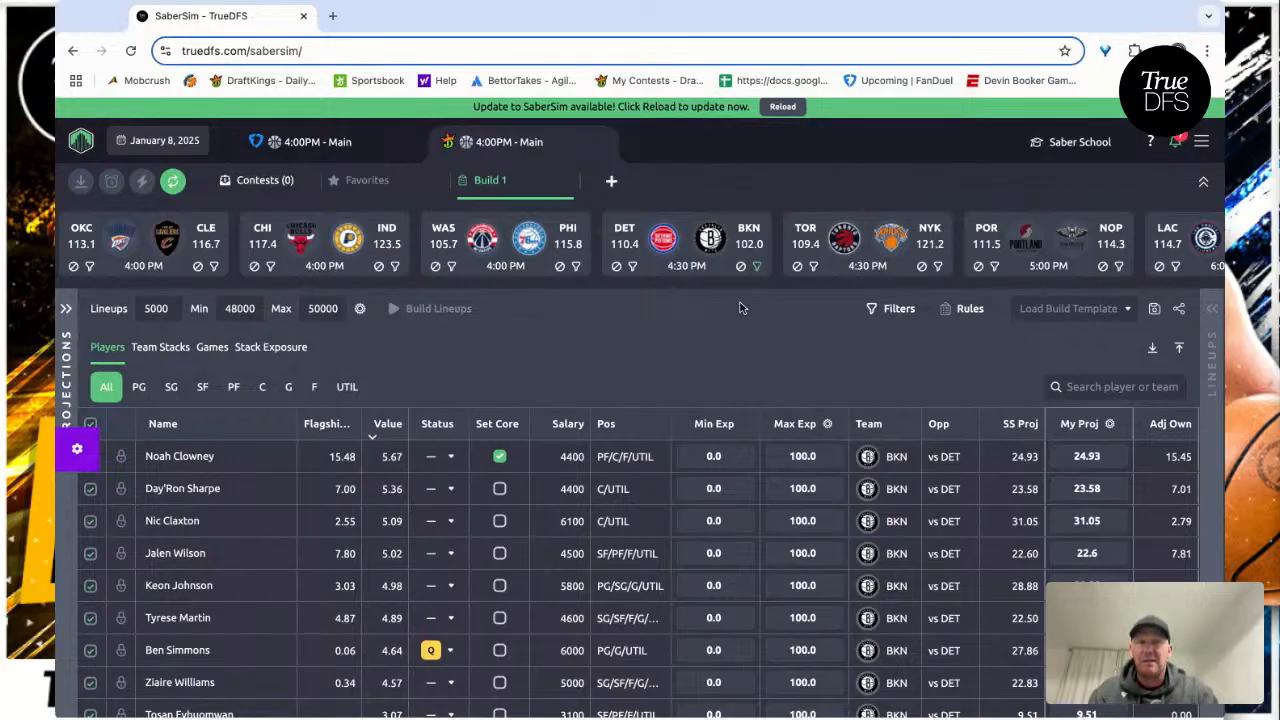
{"action": "left_click", "coordinate": [60, 517]}
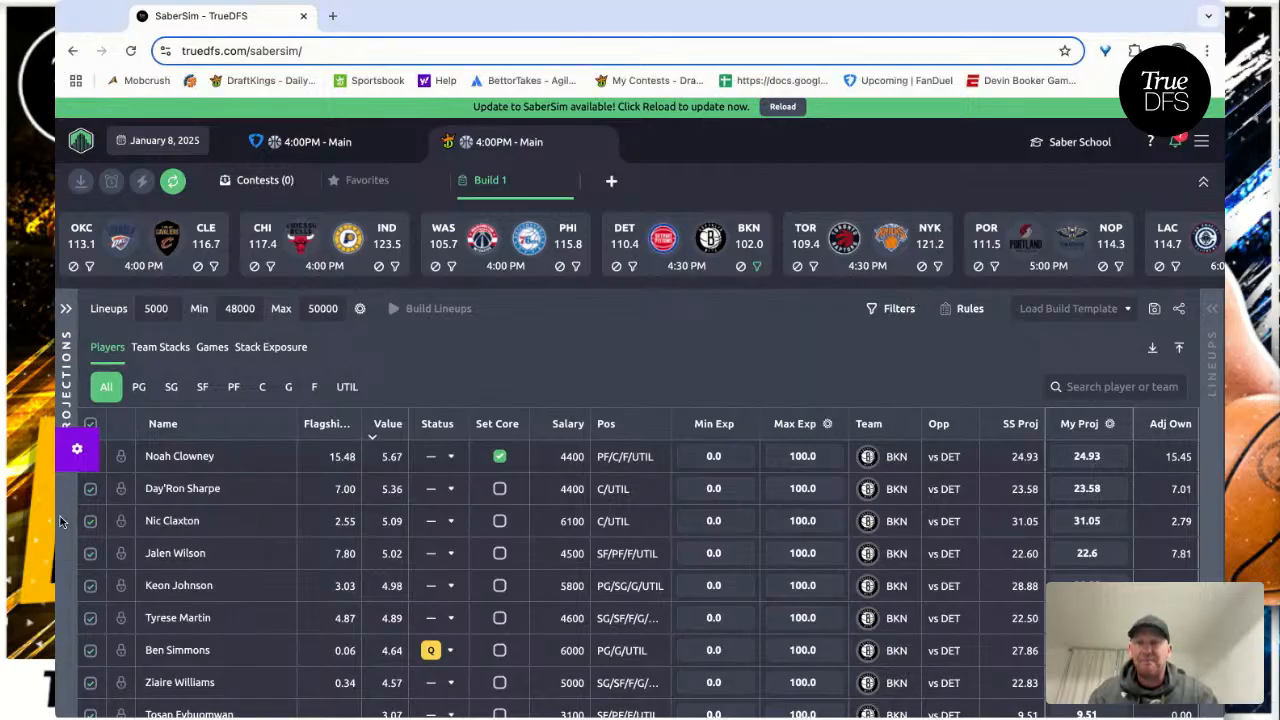
- Switch the team filter from BKN to TOR and review the TOR players' projections, ownership and stats
{"action": "left_click", "coordinate": [757, 267]}
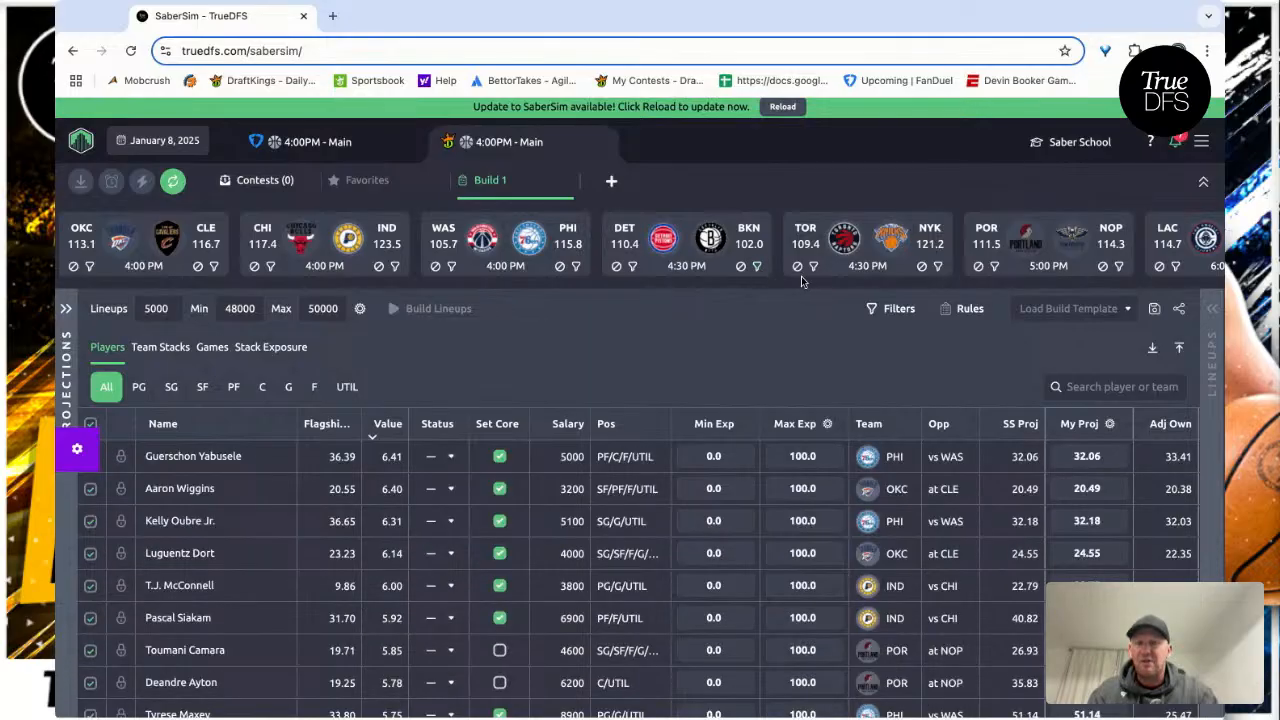
{"action": "left_click", "coordinate": [813, 267]}
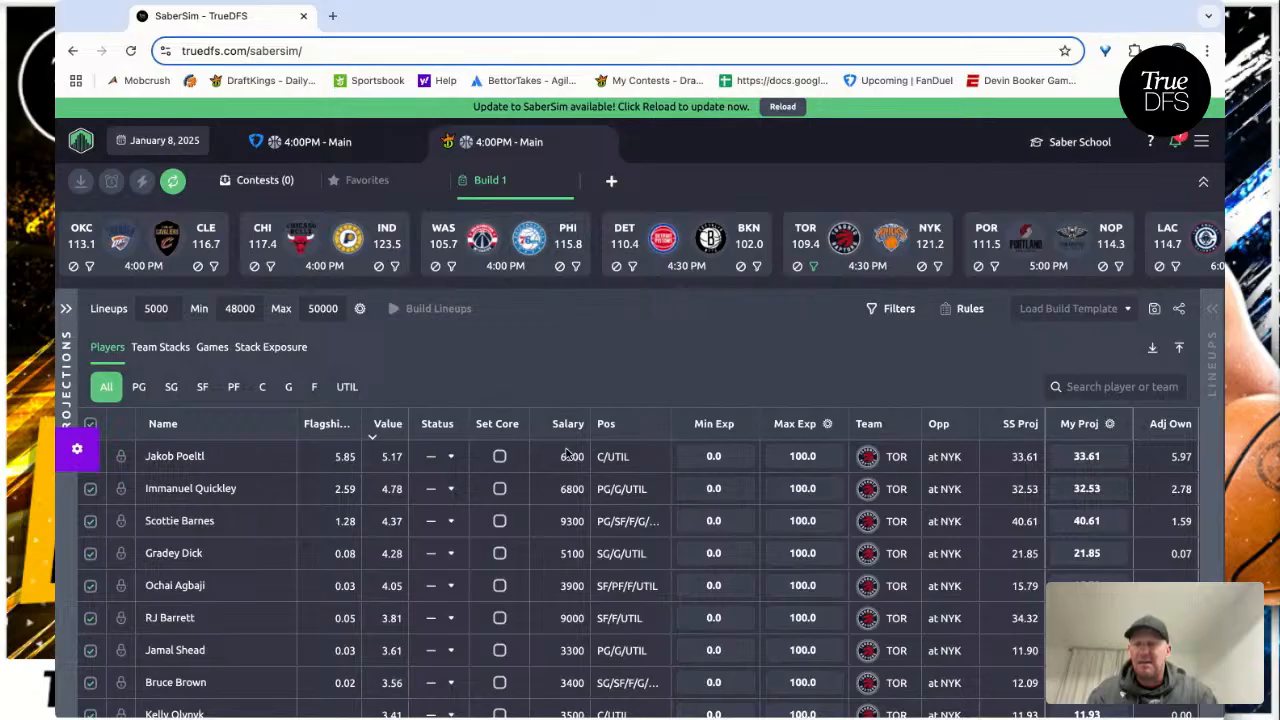
{"action": "scroll", "coordinate": [503, 503], "scroll_direction": "right", "scroll_amount": 5}
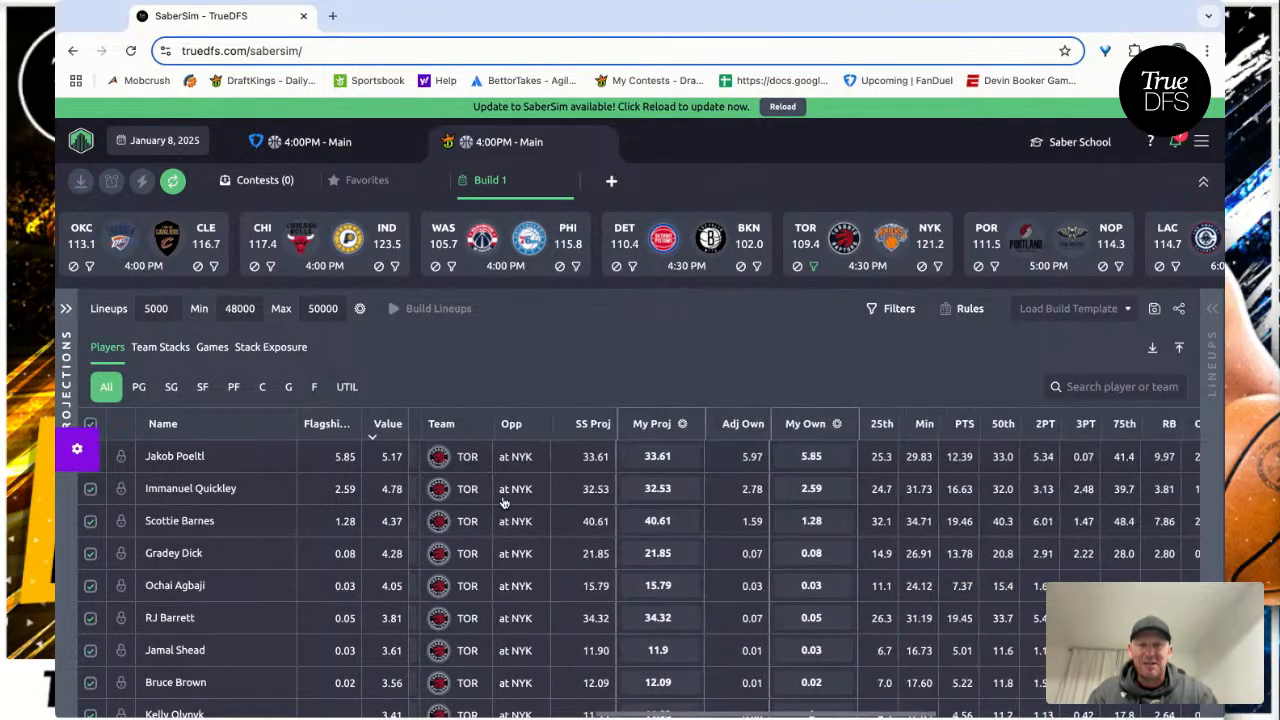
{"action": "scroll", "coordinate": [503, 503], "scroll_direction": "left", "scroll_amount": 5}
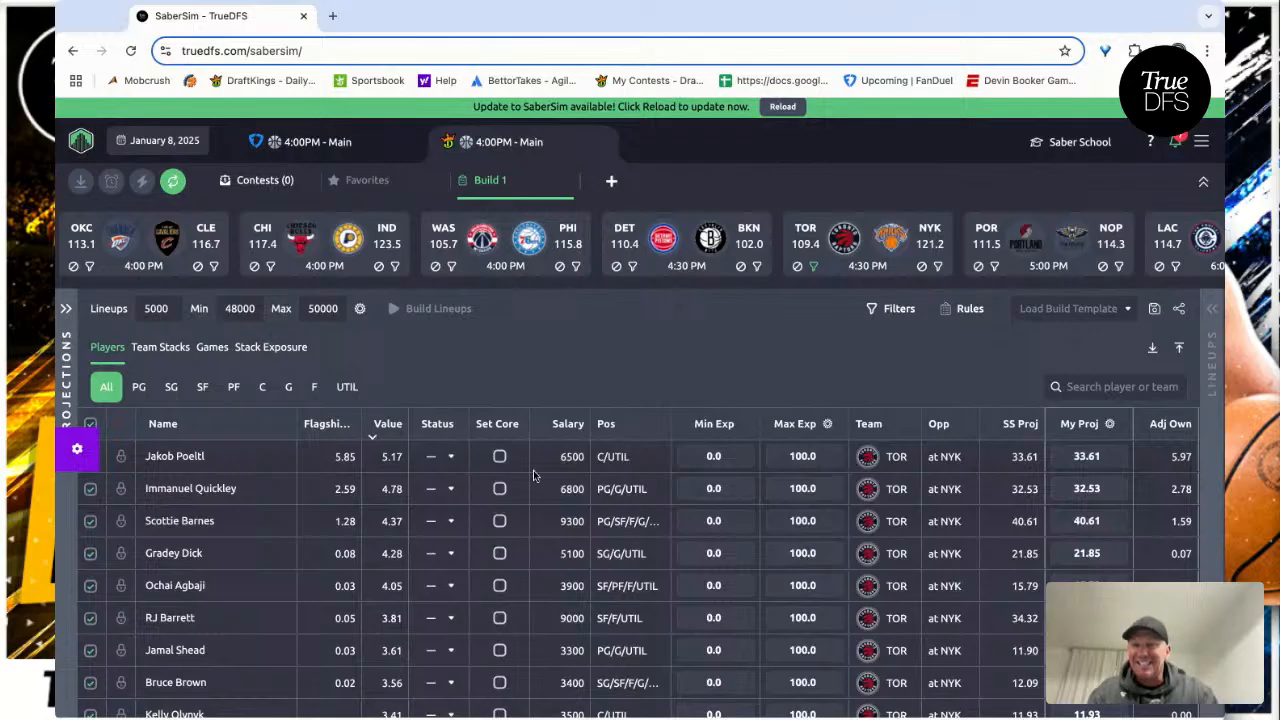
- Switch the team filter from TOR to NYK and set Karl-Anthony Towns and OG Anunoby as core players
{"action": "left_click", "coordinate": [815, 267]}
{"action": "left_click", "coordinate": [935, 268]}
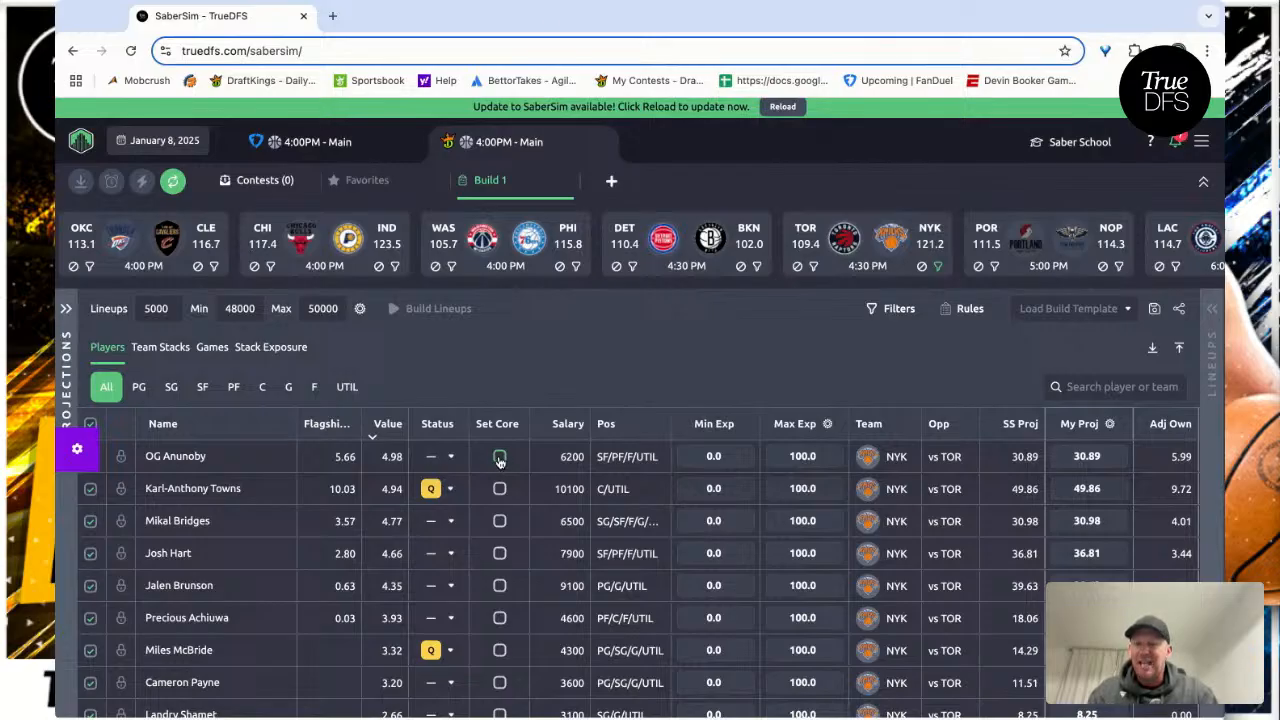
{"action": "left_click", "coordinate": [499, 489]}
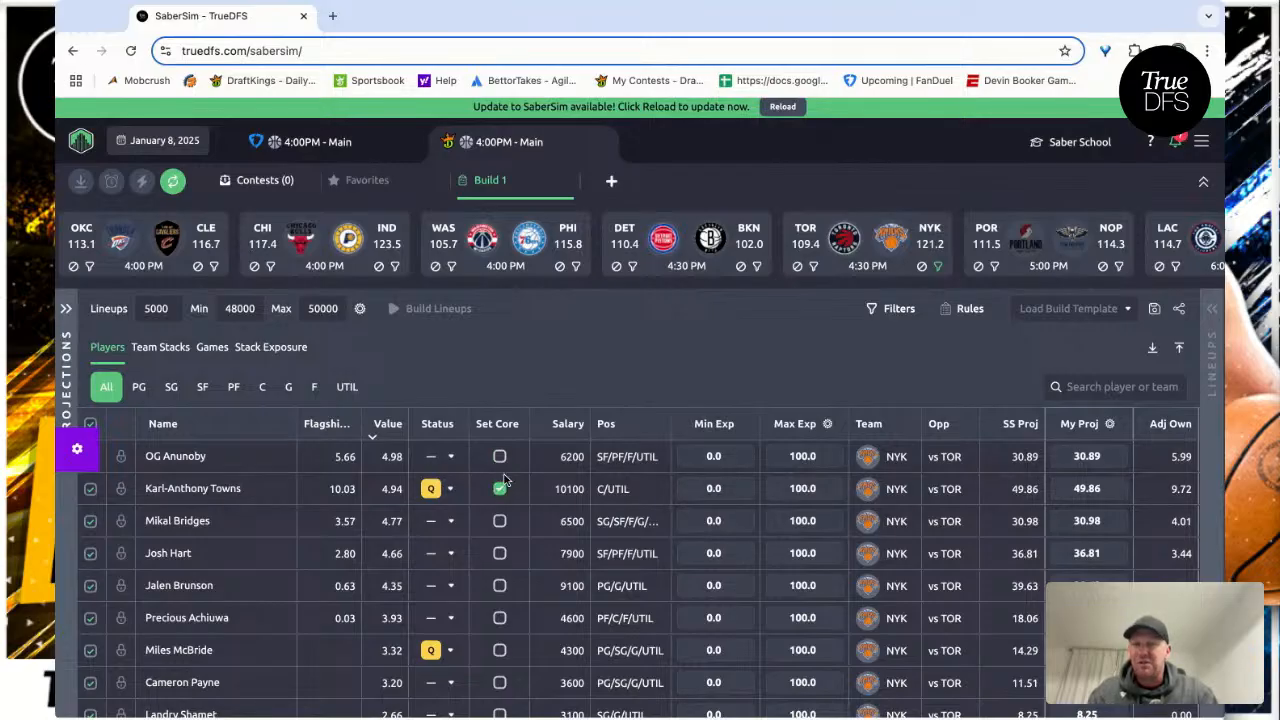
{"action": "left_click", "coordinate": [499, 456]}
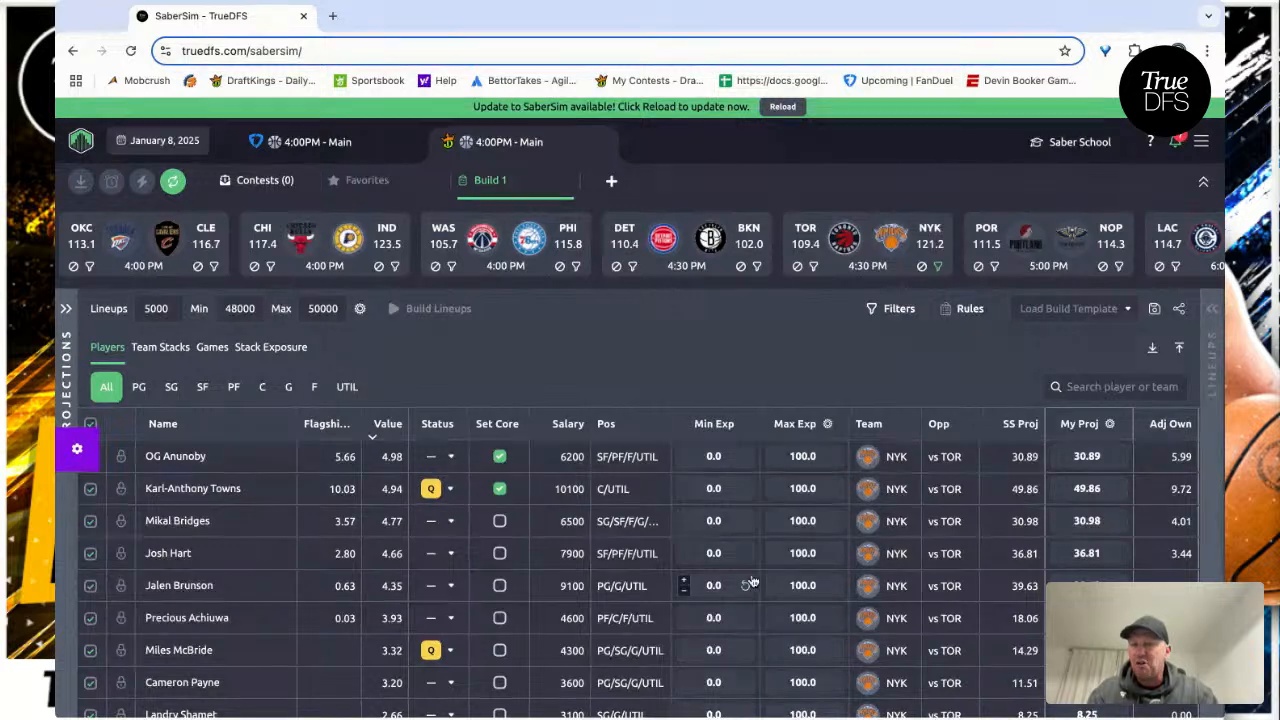
- Switch the team filter from NYK to POR and set Deandre Ayton as a core player
{"action": "left_click", "coordinate": [937, 268]}
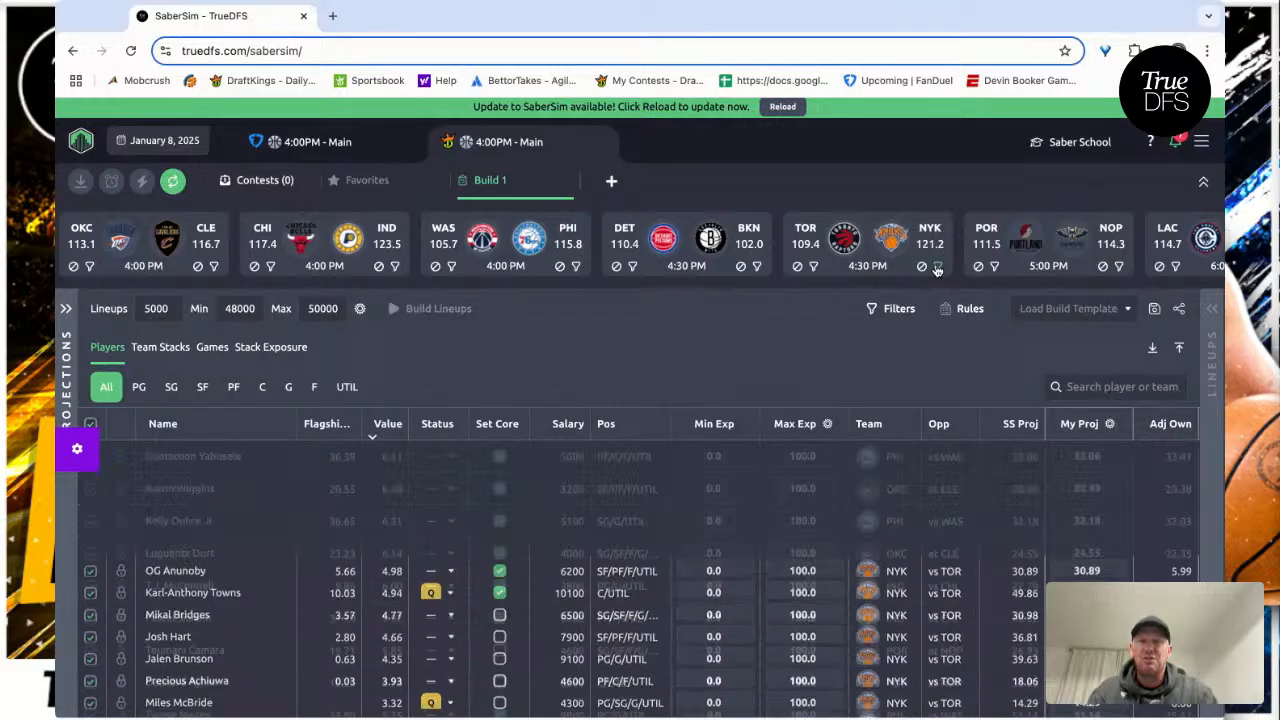
{"action": "left_click", "coordinate": [991, 270]}
{"action": "scroll", "coordinate": [988, 272], "scroll_direction": "right", "scroll_amount": 3}
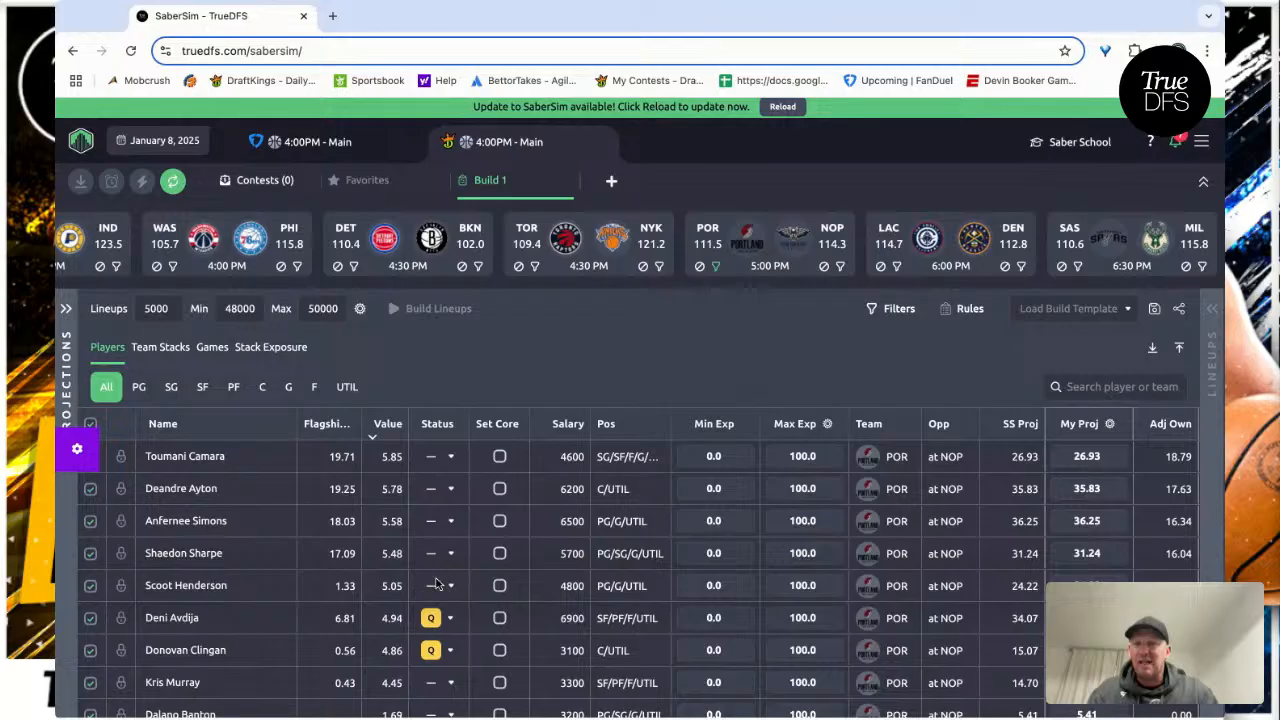
{"action": "scroll", "coordinate": [437, 582], "scroll_direction": "down", "scroll_amount": 1}
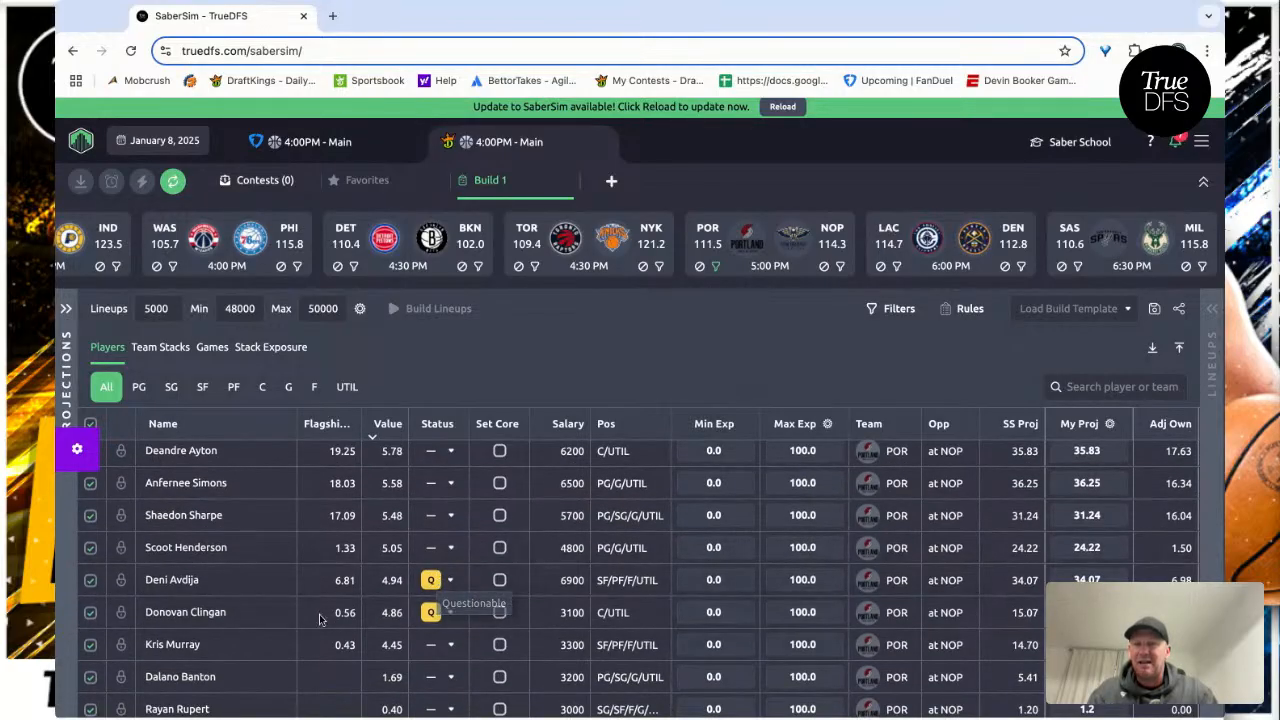
{"action": "scroll", "coordinate": [457, 598], "scroll_direction": "up", "scroll_amount": 1}
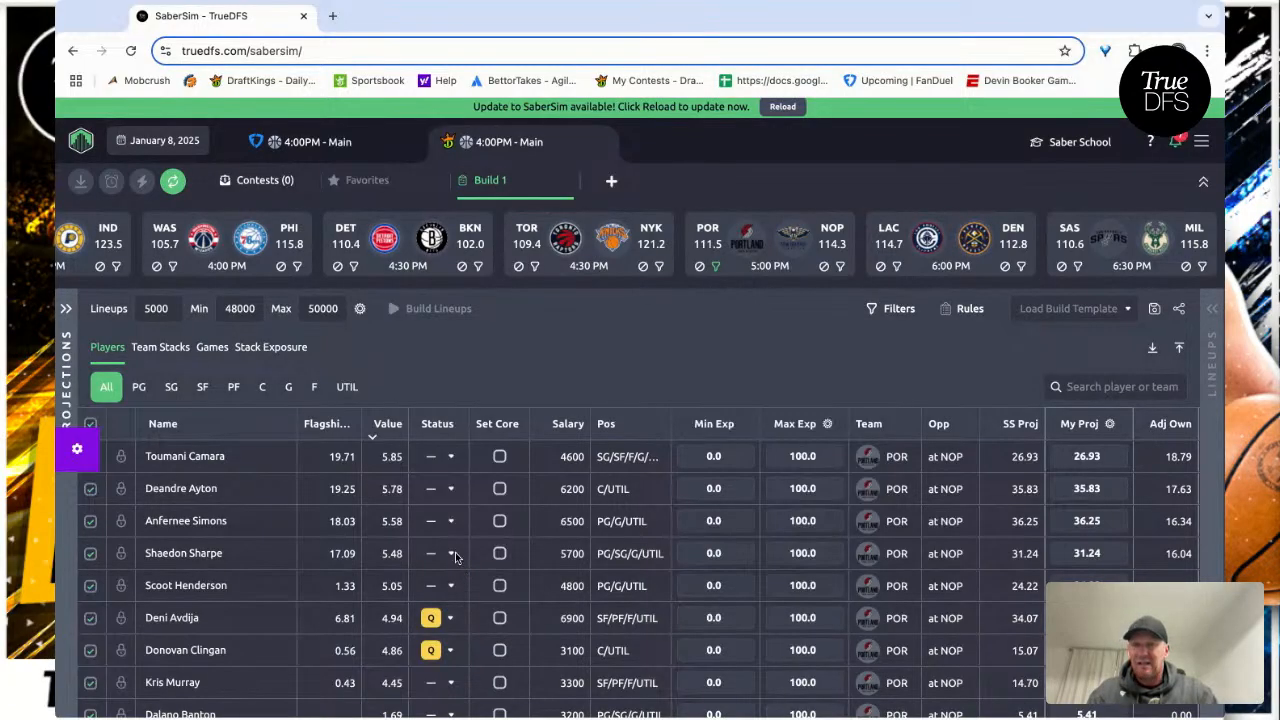
{"action": "left_click", "coordinate": [499, 490]}
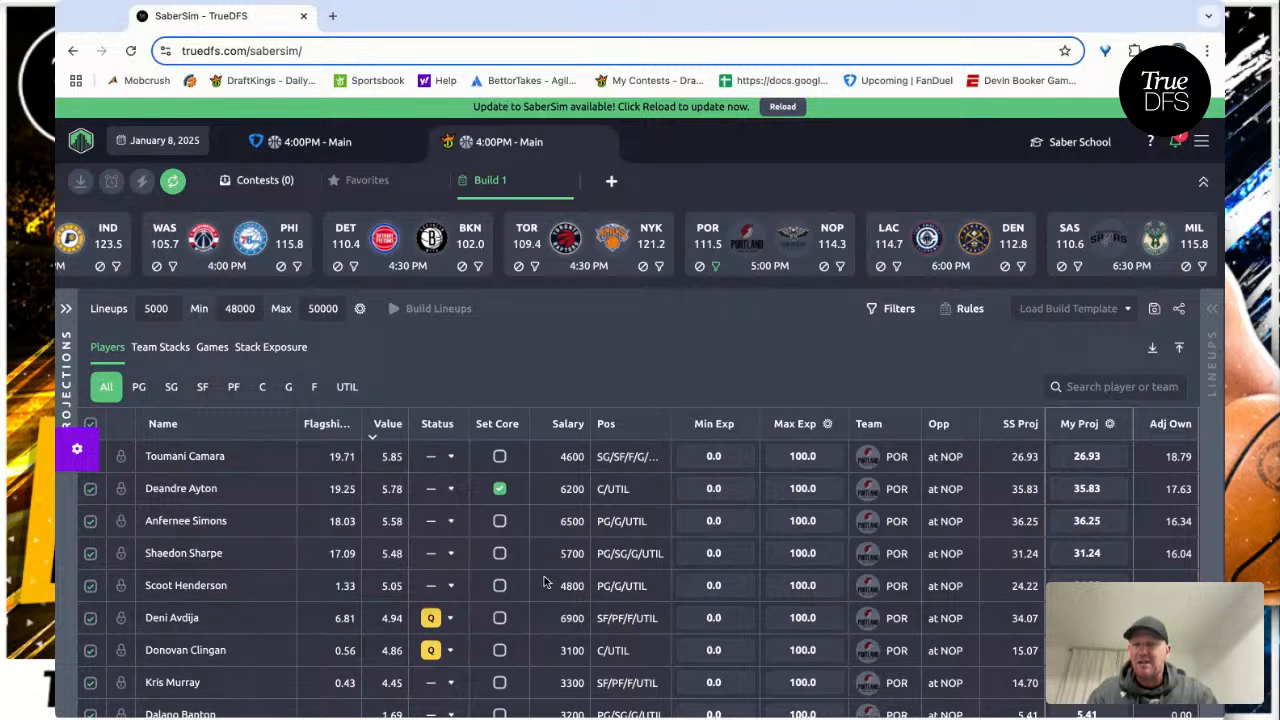
- Add Toumani Camara, Anfernee Simons and Shaedon Sharpe as core players for POR
{"action": "scroll", "coordinate": [501, 578], "scroll_direction": "down", "scroll_amount": 1}
{"action": "scroll", "coordinate": [501, 577], "scroll_direction": "up", "scroll_amount": 1}
{"action": "left_click", "coordinate": [499, 458]}
{"action": "left_click", "coordinate": [500, 522]}
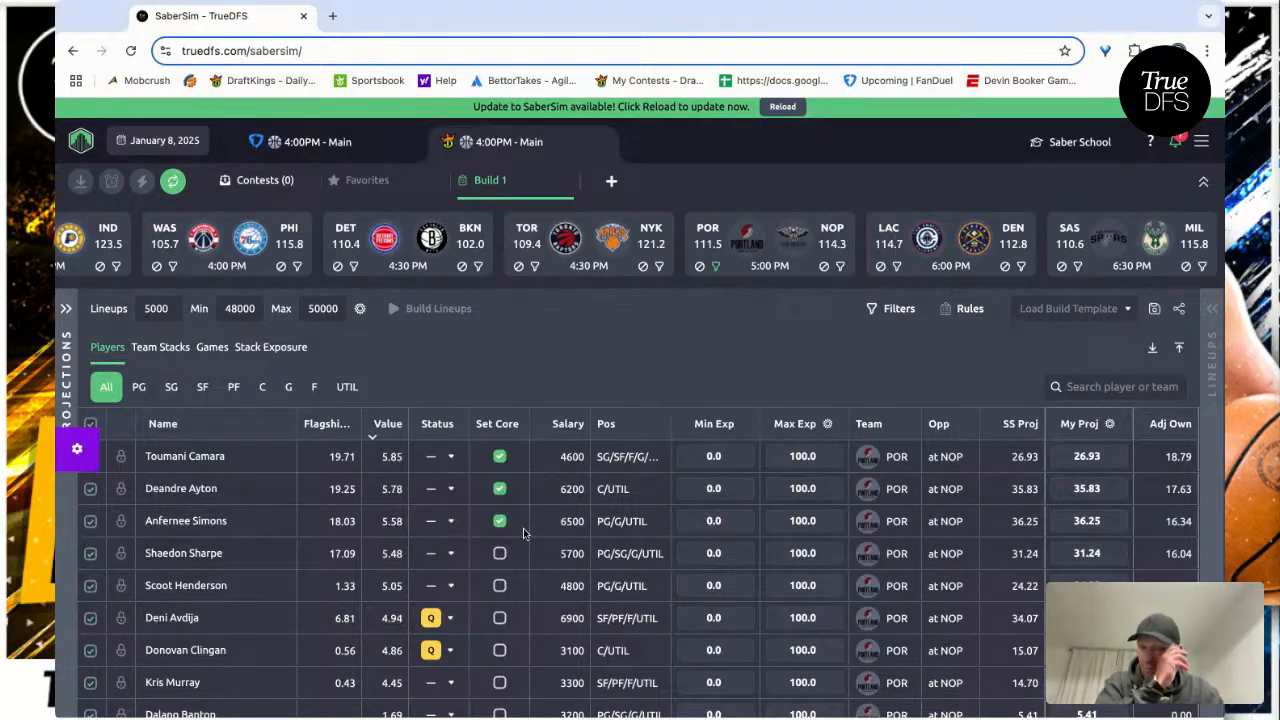
{"action": "left_click", "coordinate": [500, 553]}
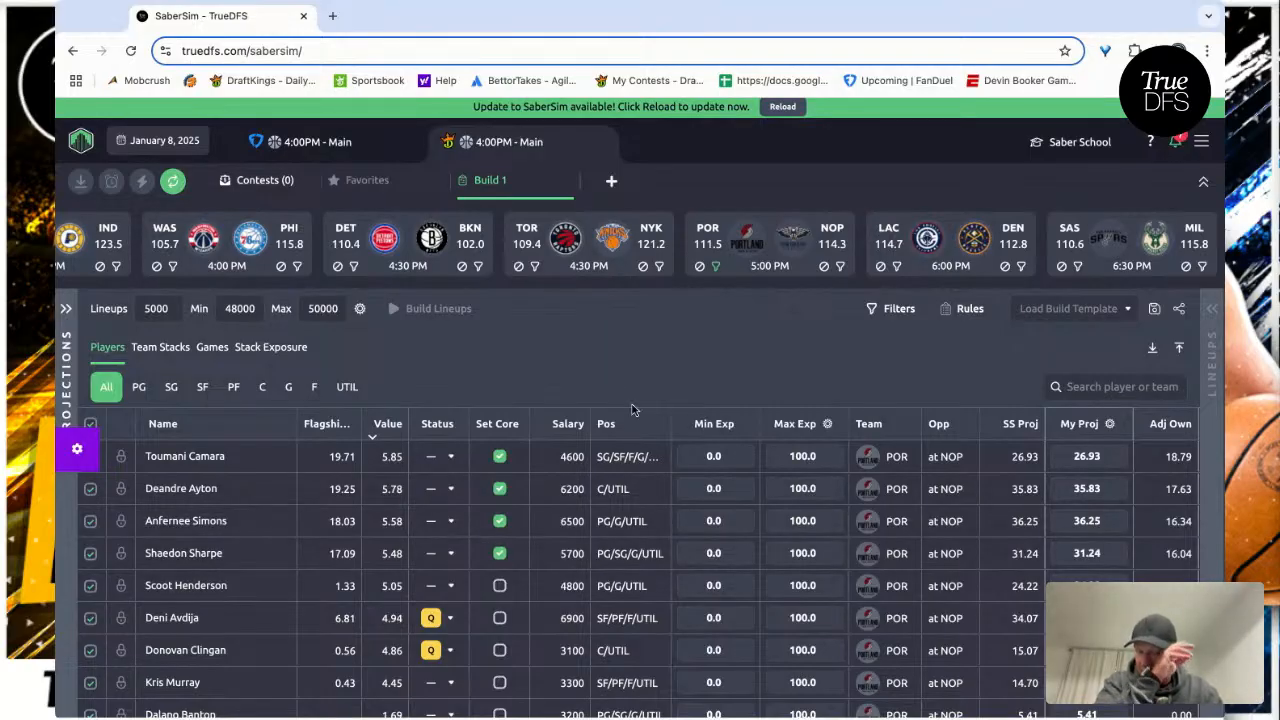
- Switch the team filter from POR to NOP and check the NOP players' values and injury statuses
{"action": "left_click", "coordinate": [716, 267]}
{"action": "left_click", "coordinate": [839, 267]}
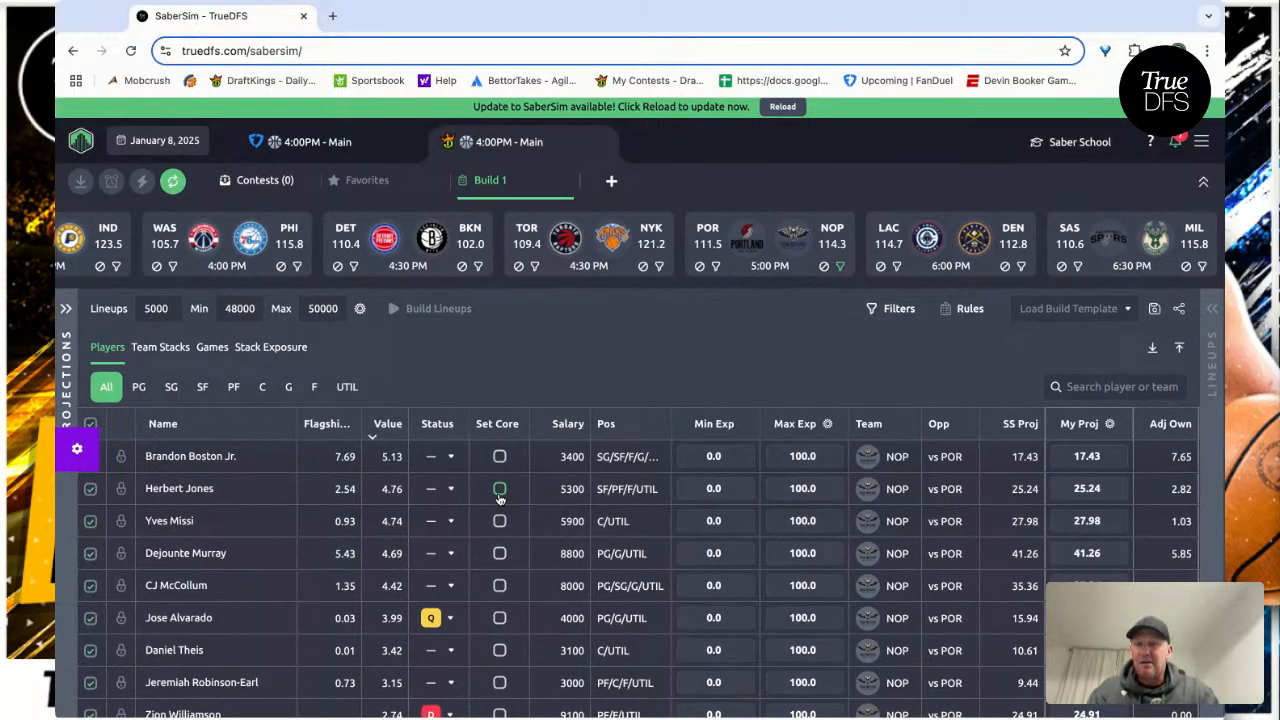
{"action": "scroll", "coordinate": [500, 499], "scroll_direction": "down", "scroll_amount": 1}
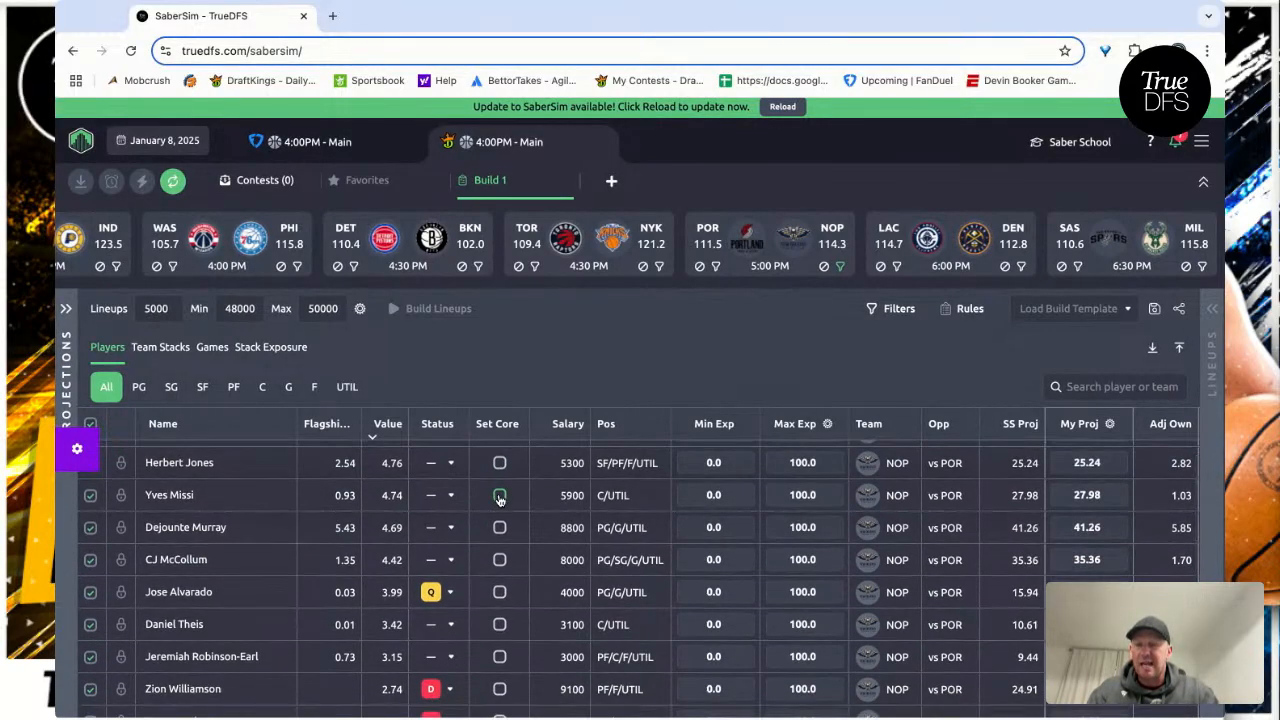
{"action": "scroll", "coordinate": [500, 499], "scroll_direction": "down", "scroll_amount": 2}
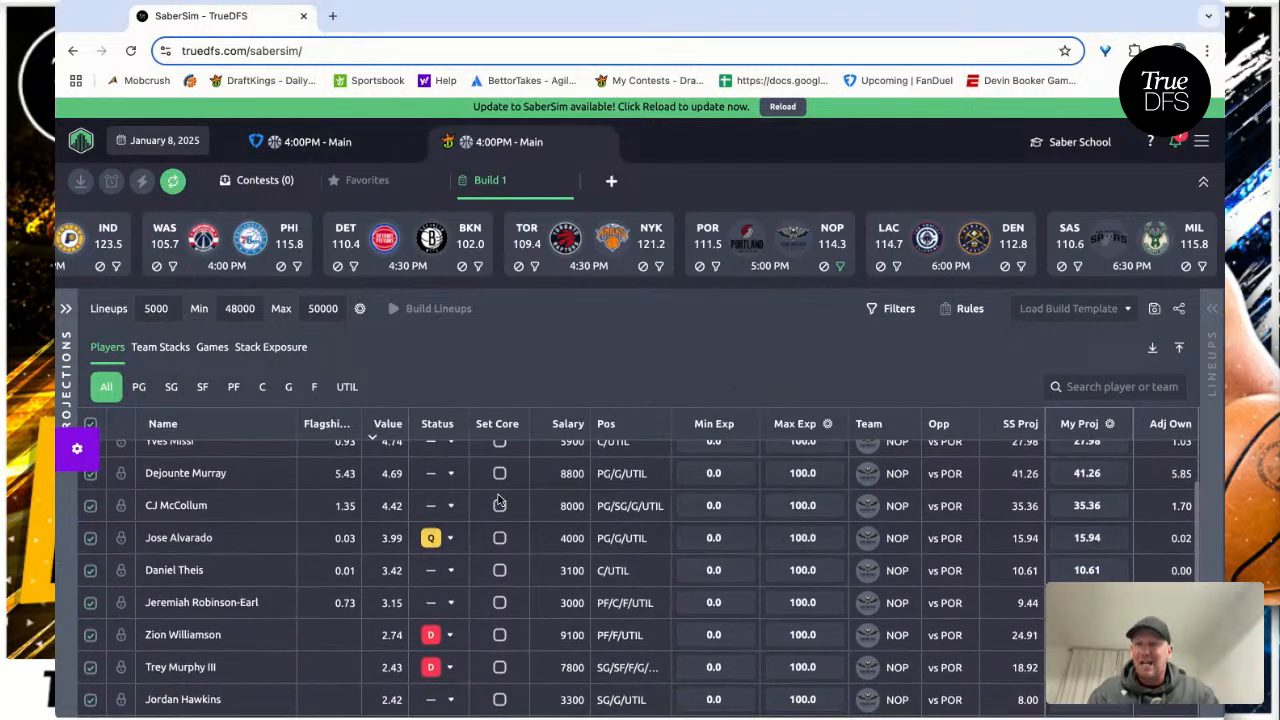
{"action": "scroll", "coordinate": [500, 499], "scroll_direction": "down", "scroll_amount": 2}
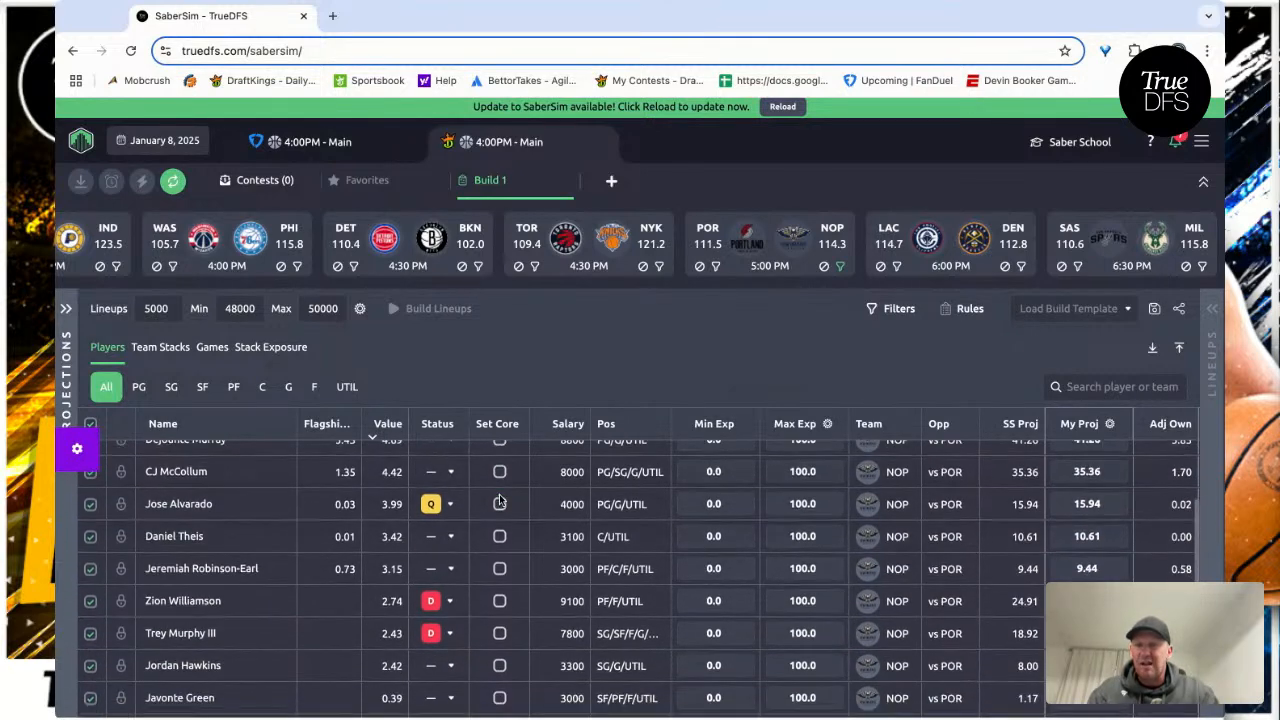
{"action": "scroll", "coordinate": [500, 499], "scroll_direction": "up", "scroll_amount": 5}
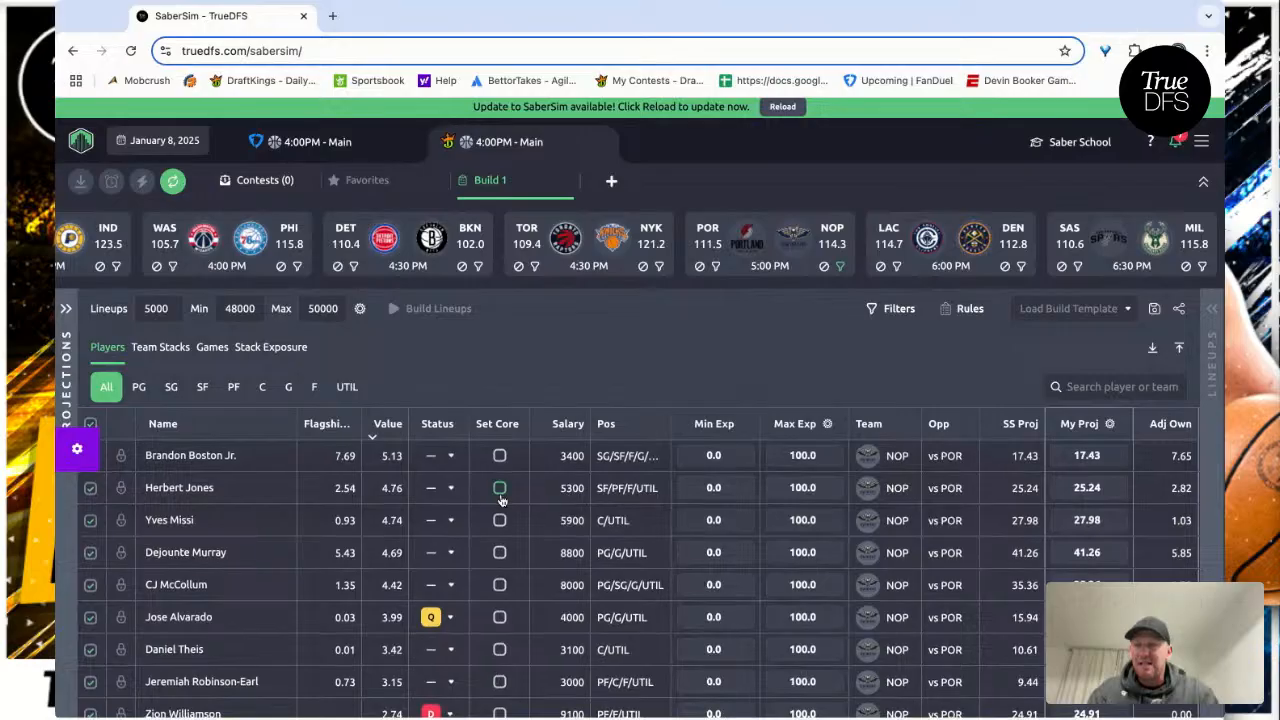
- Recheck the full NOP player list and set Brandon Boston Jr. as a core player
{"action": "scroll", "coordinate": [501, 499], "scroll_direction": "down", "scroll_amount": 2}
{"action": "scroll", "coordinate": [501, 499], "scroll_direction": "up", "scroll_amount": 3}
{"action": "scroll", "coordinate": [503, 497], "scroll_direction": "down", "scroll_amount": 4}
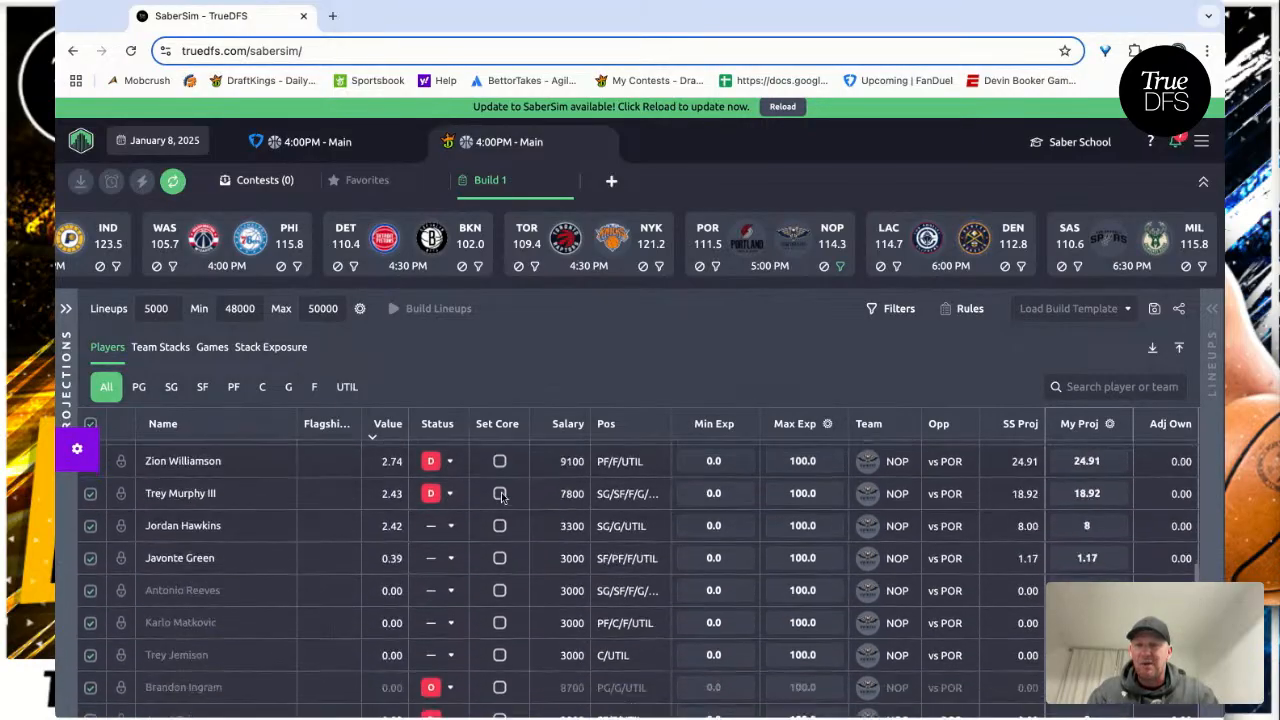
{"action": "scroll", "coordinate": [503, 497], "scroll_direction": "up", "scroll_amount": 5}
{"action": "scroll", "coordinate": [503, 497], "scroll_direction": "down", "scroll_amount": 6}
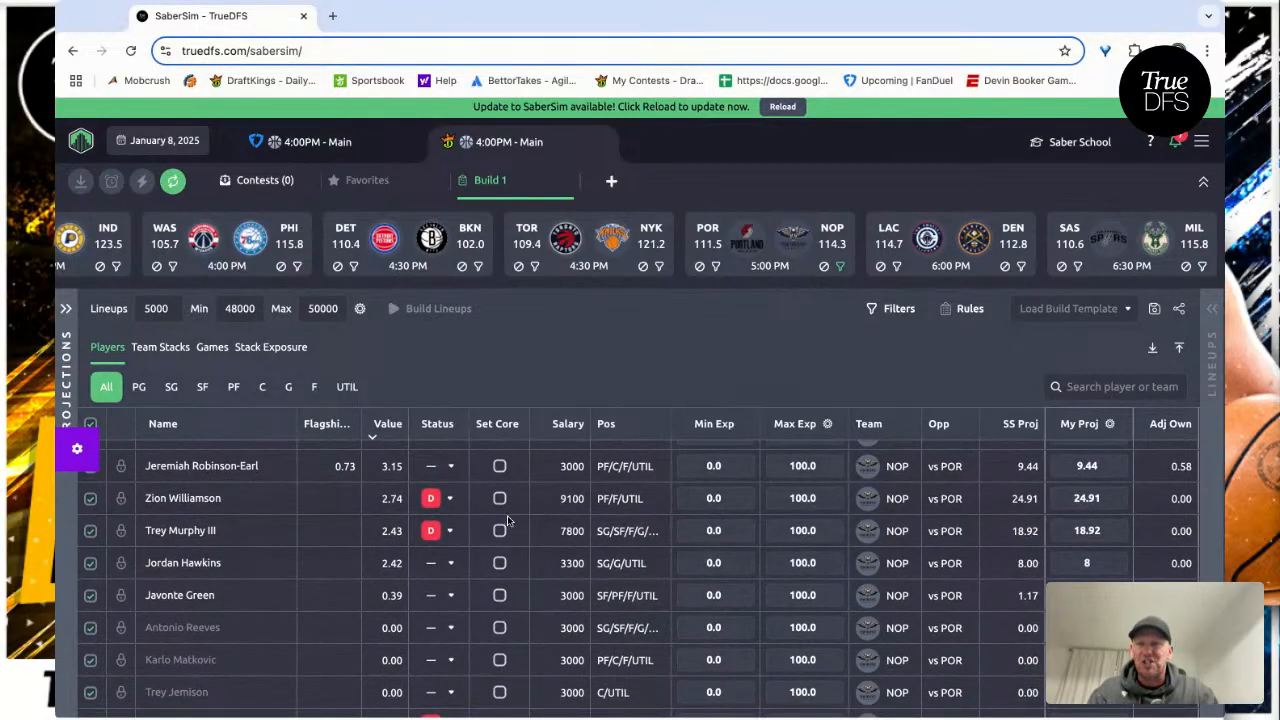
{"action": "scroll", "coordinate": [511, 520], "scroll_direction": "up", "scroll_amount": 6}
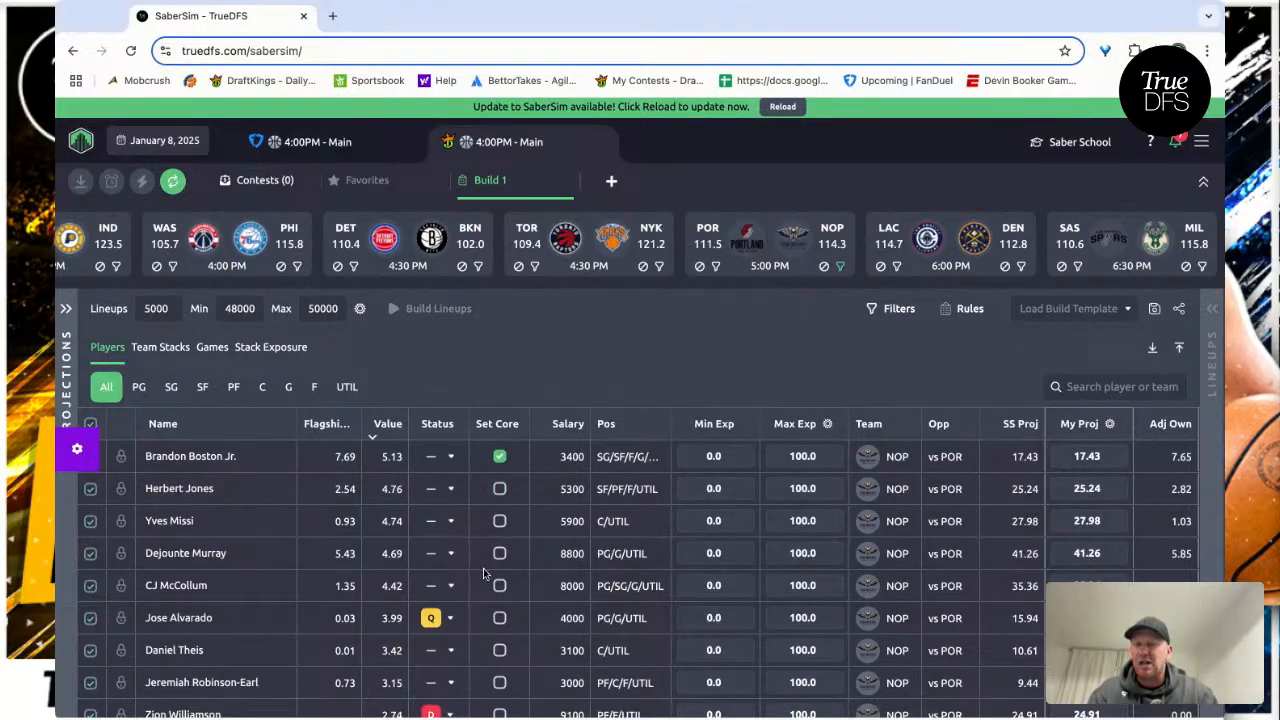
- Review the NOP players and set Dejounte Murray as a core player
{"action": "scroll", "coordinate": [483, 566], "scroll_direction": "down", "scroll_amount": 3}
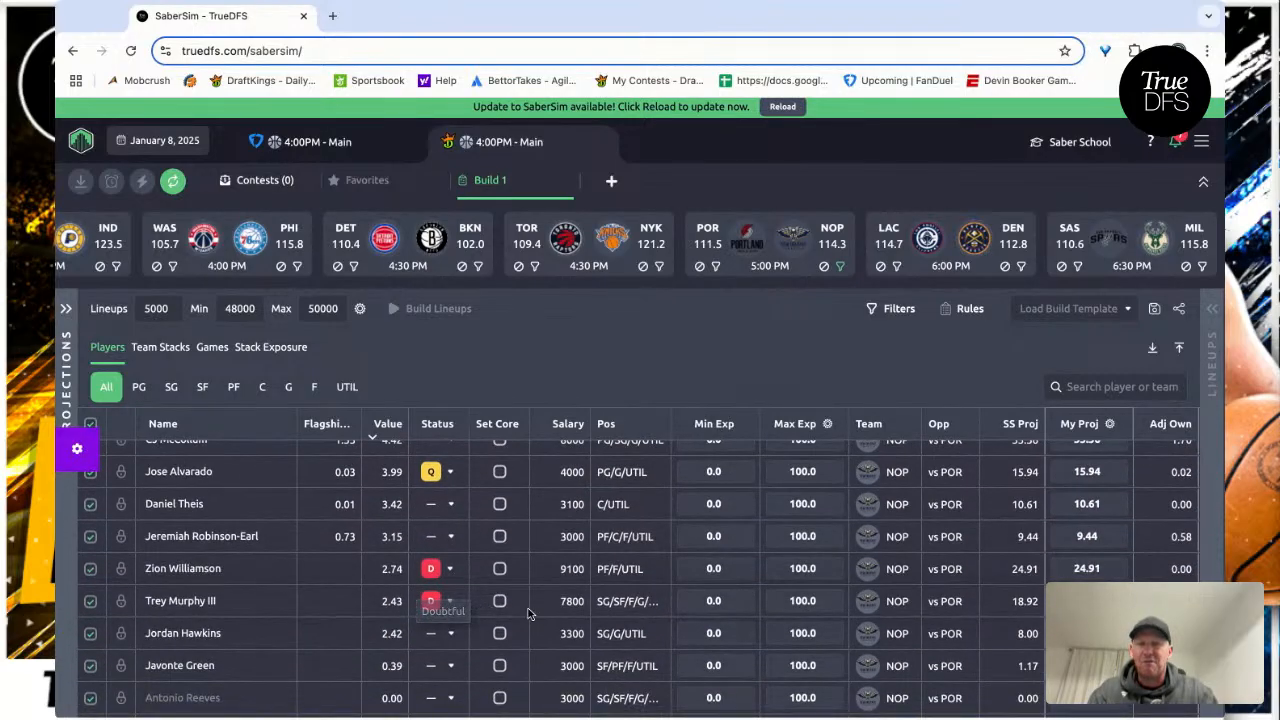
{"action": "scroll", "coordinate": [497, 567], "scroll_direction": "up", "scroll_amount": 3}
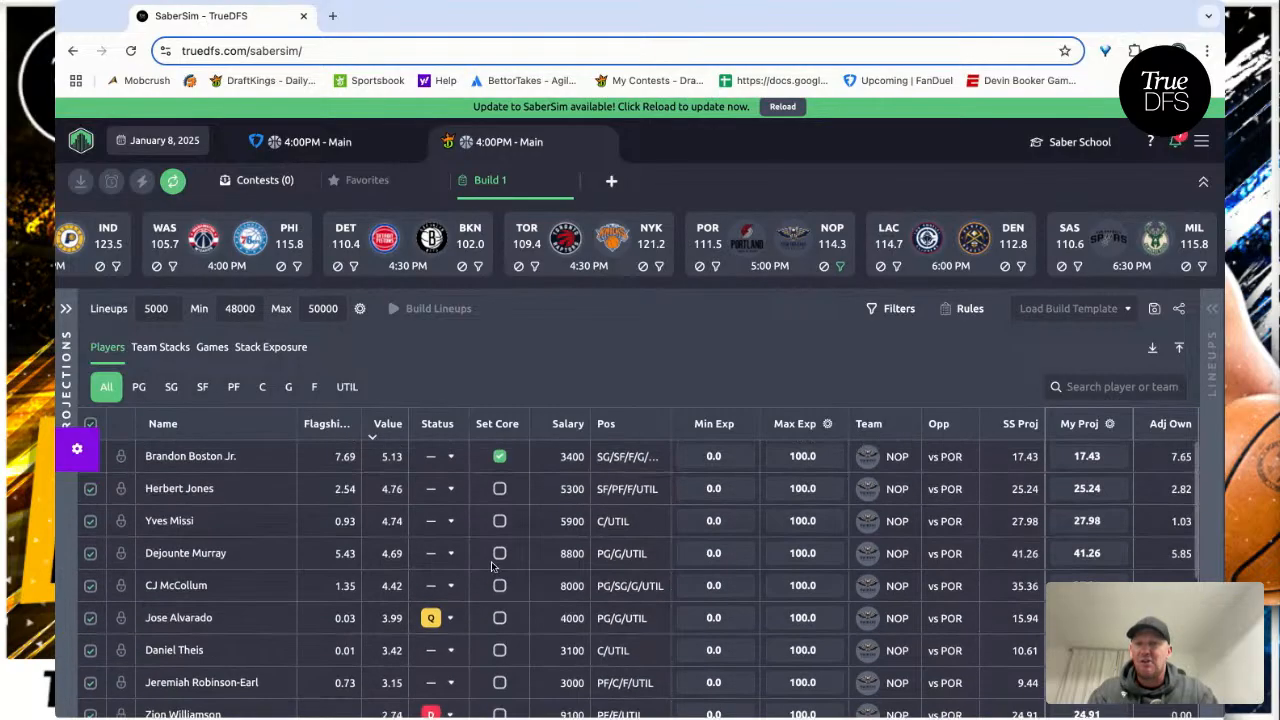
{"action": "scroll", "coordinate": [499, 593], "scroll_direction": "down", "scroll_amount": 2}
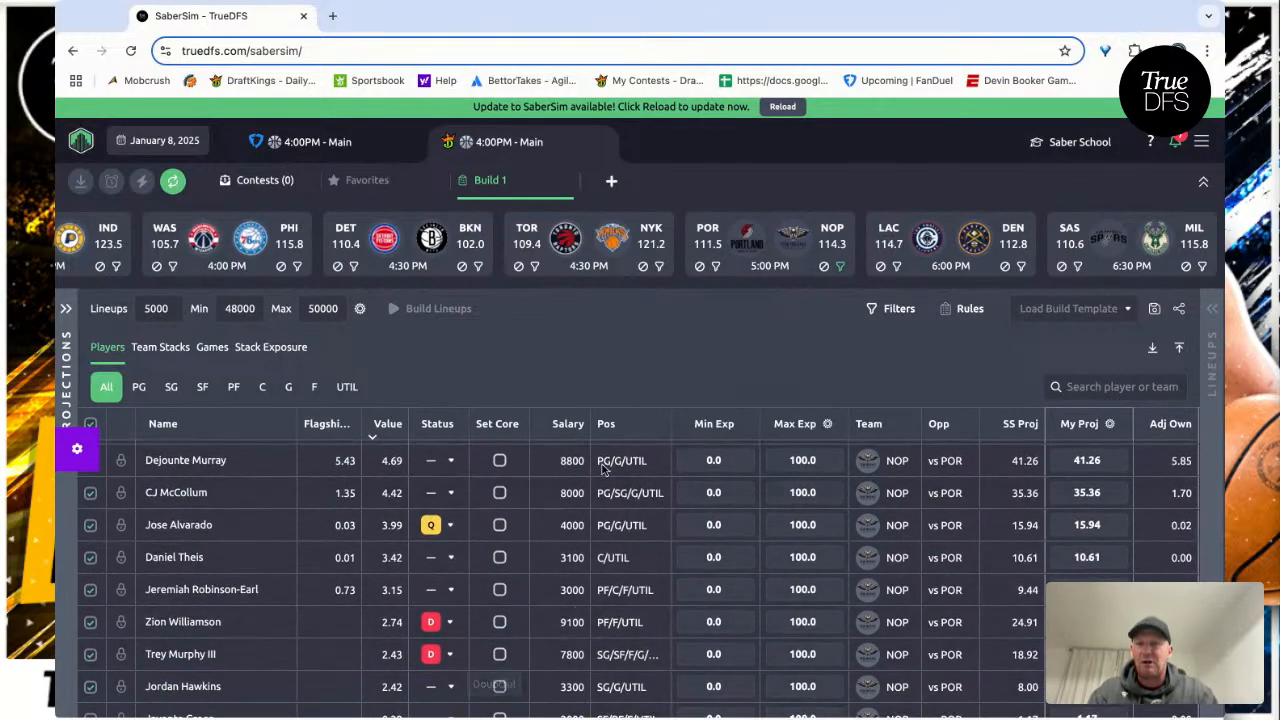
{"action": "scroll", "coordinate": [500, 595], "scroll_direction": "up", "scroll_amount": 2}
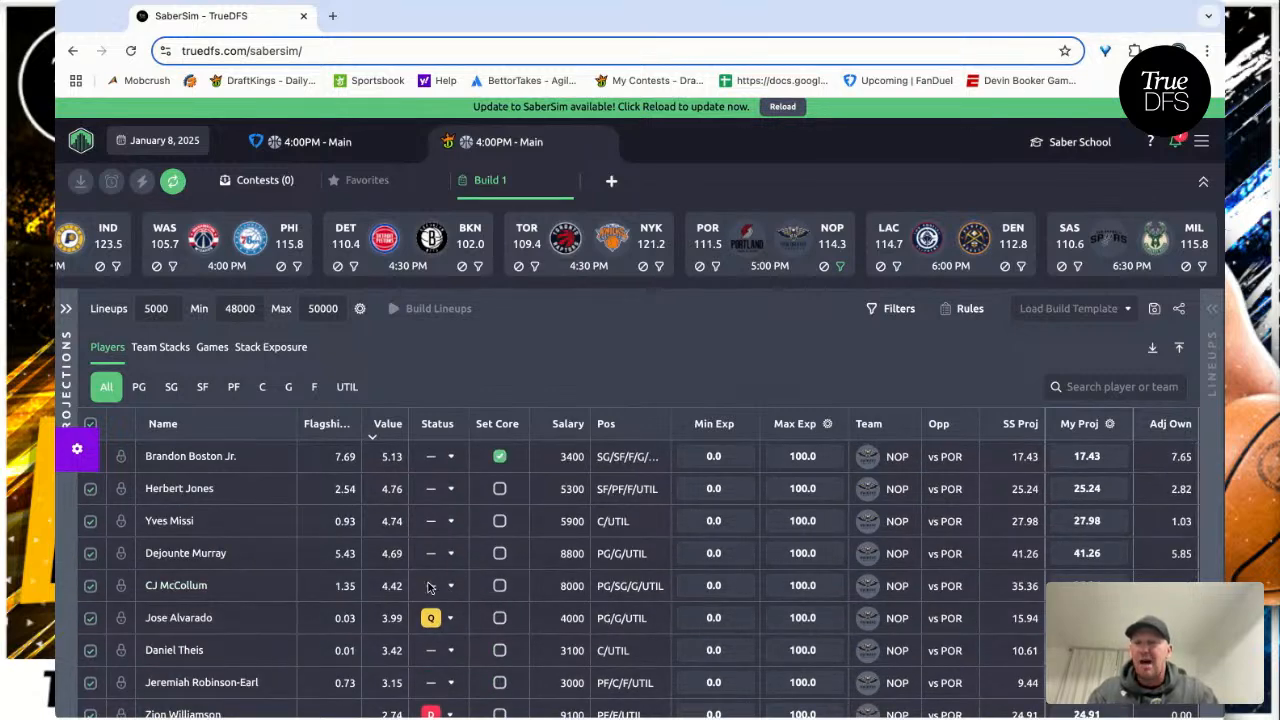
{"action": "left_click", "coordinate": [499, 554]}
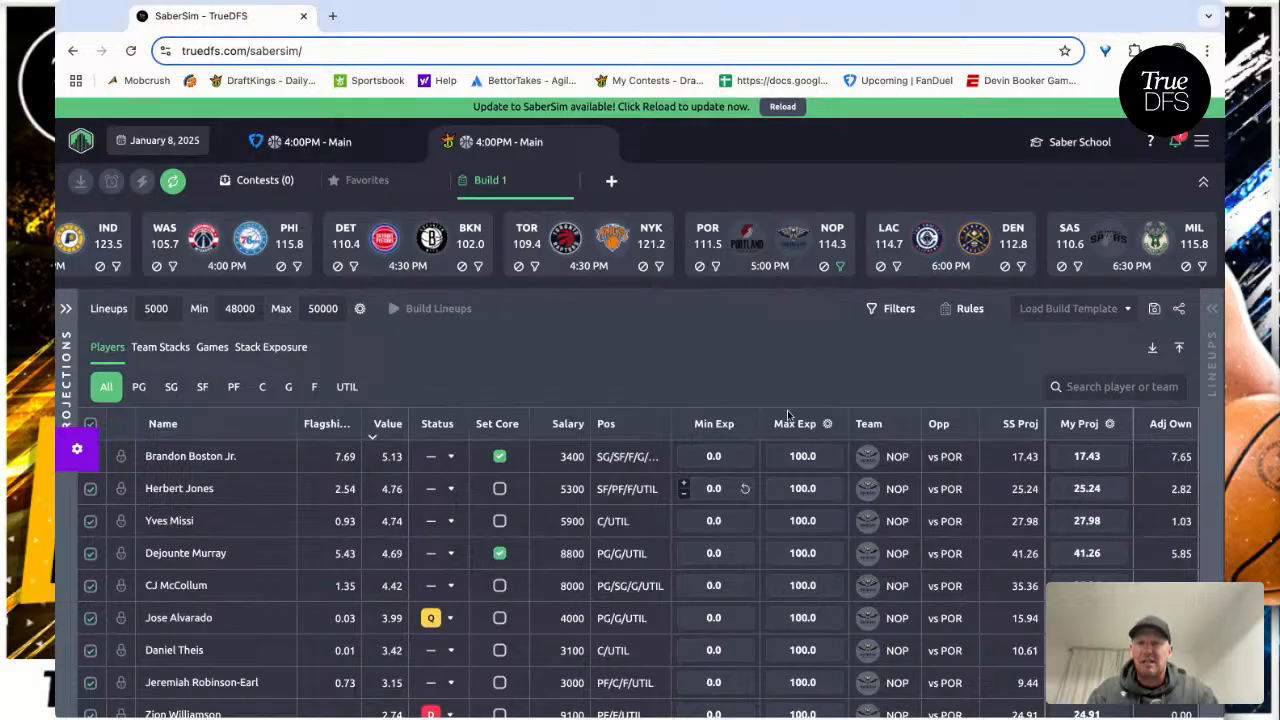
- Switch the team filter from NOP to LAC and set James Harden as a core player
{"action": "left_click", "coordinate": [841, 268]}
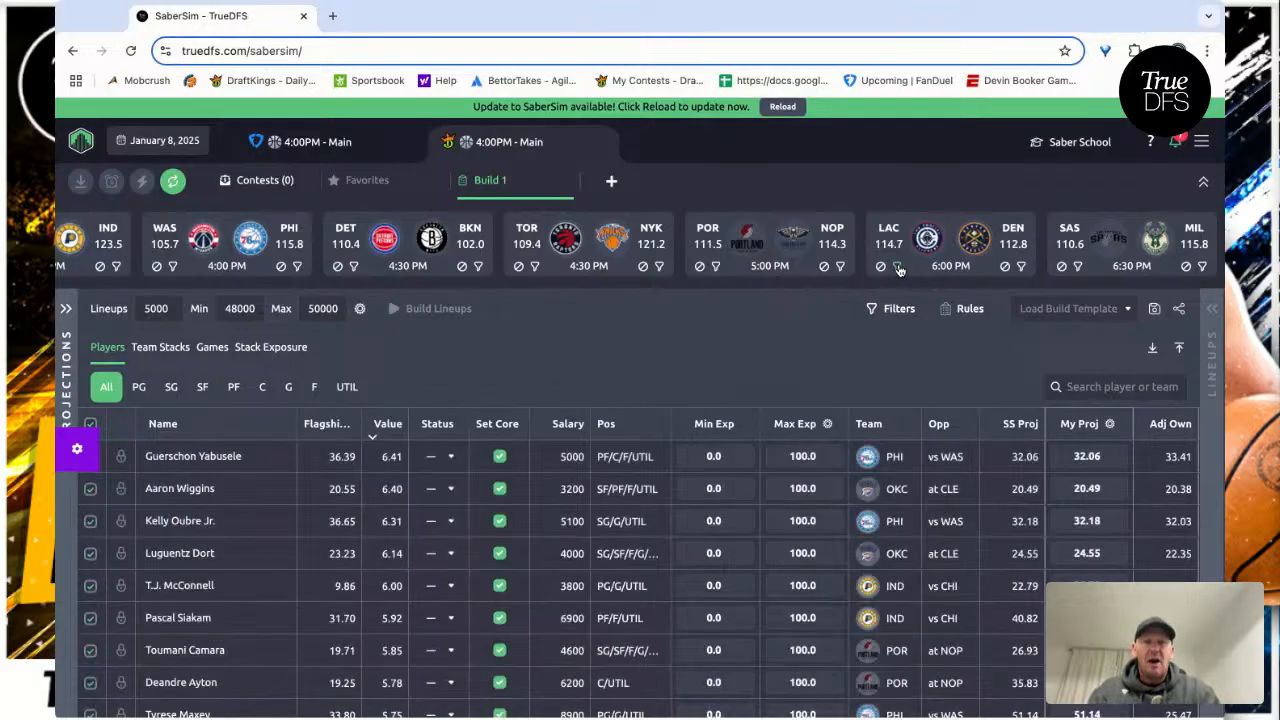
{"action": "left_click", "coordinate": [897, 267]}
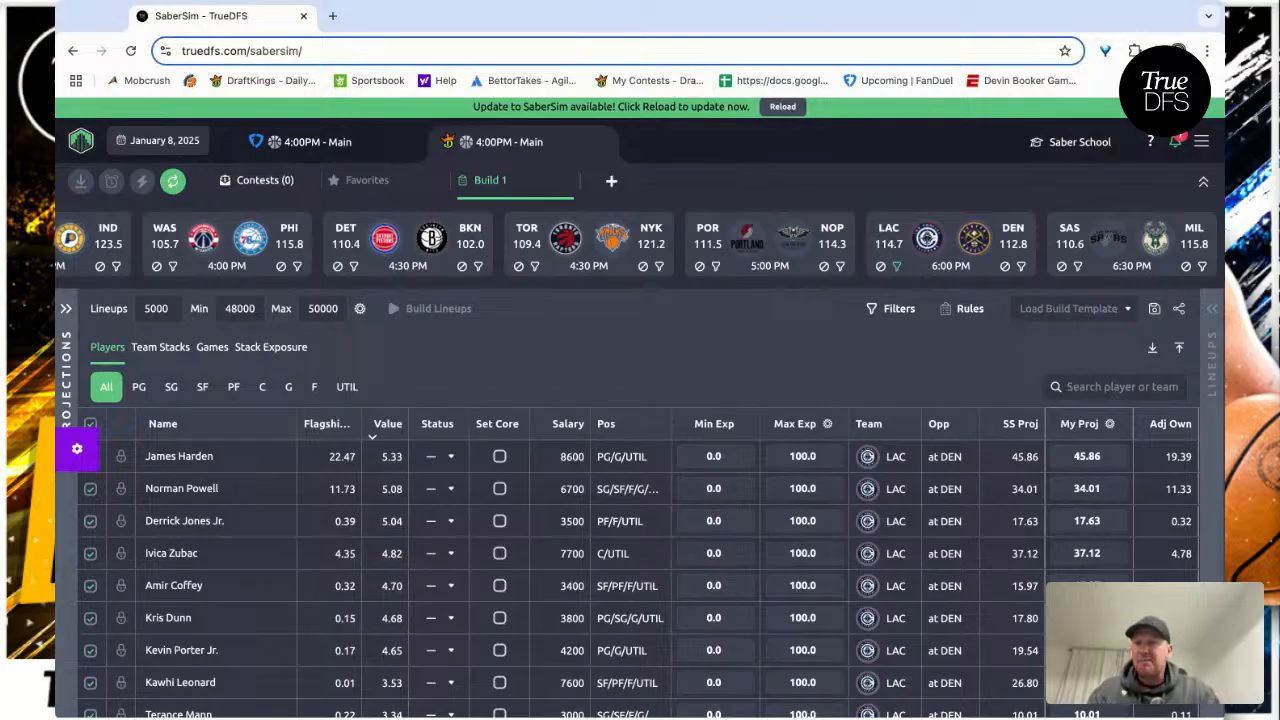
{"action": "left_click", "coordinate": [498, 458]}
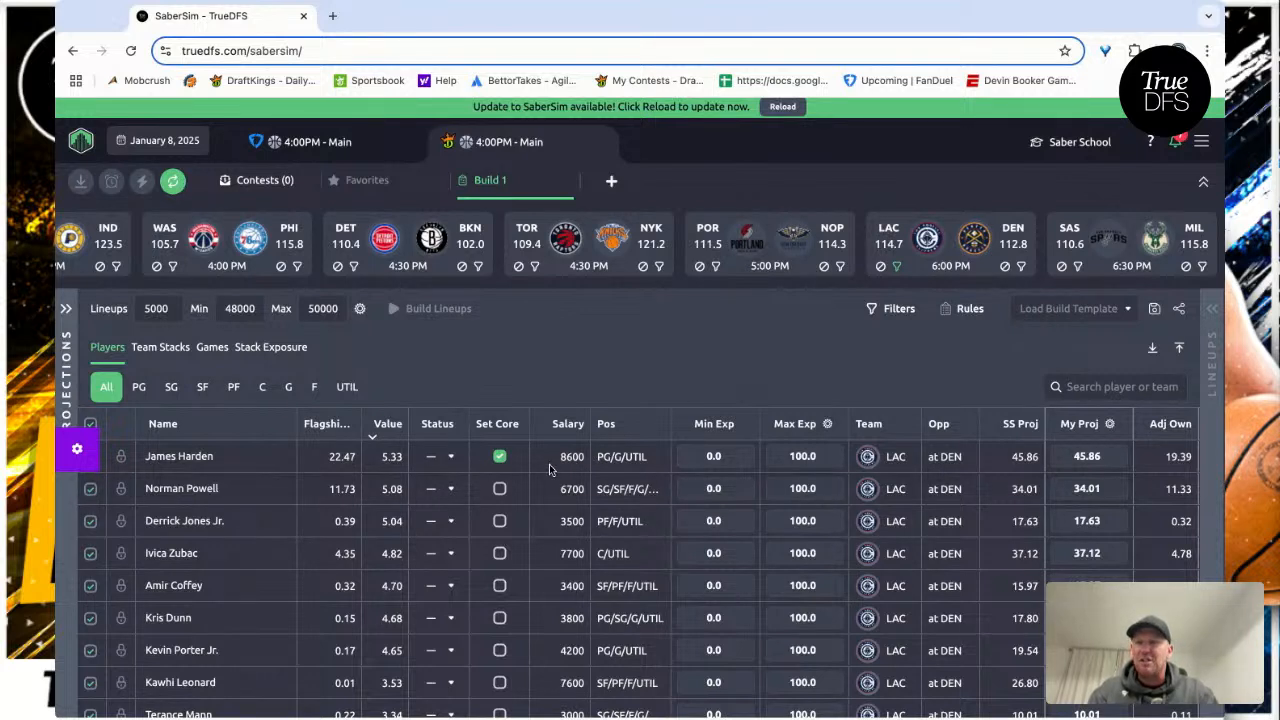
- Switch the team filter from LAC to DEN and set Russell Westbrook, Peyton Watson and Julian Strawther as core players
{"action": "scroll", "coordinate": [505, 268], "scroll_direction": "left", "scroll_amount": 1}
{"action": "scroll", "coordinate": [505, 268], "scroll_direction": "left", "scroll_amount": 3}
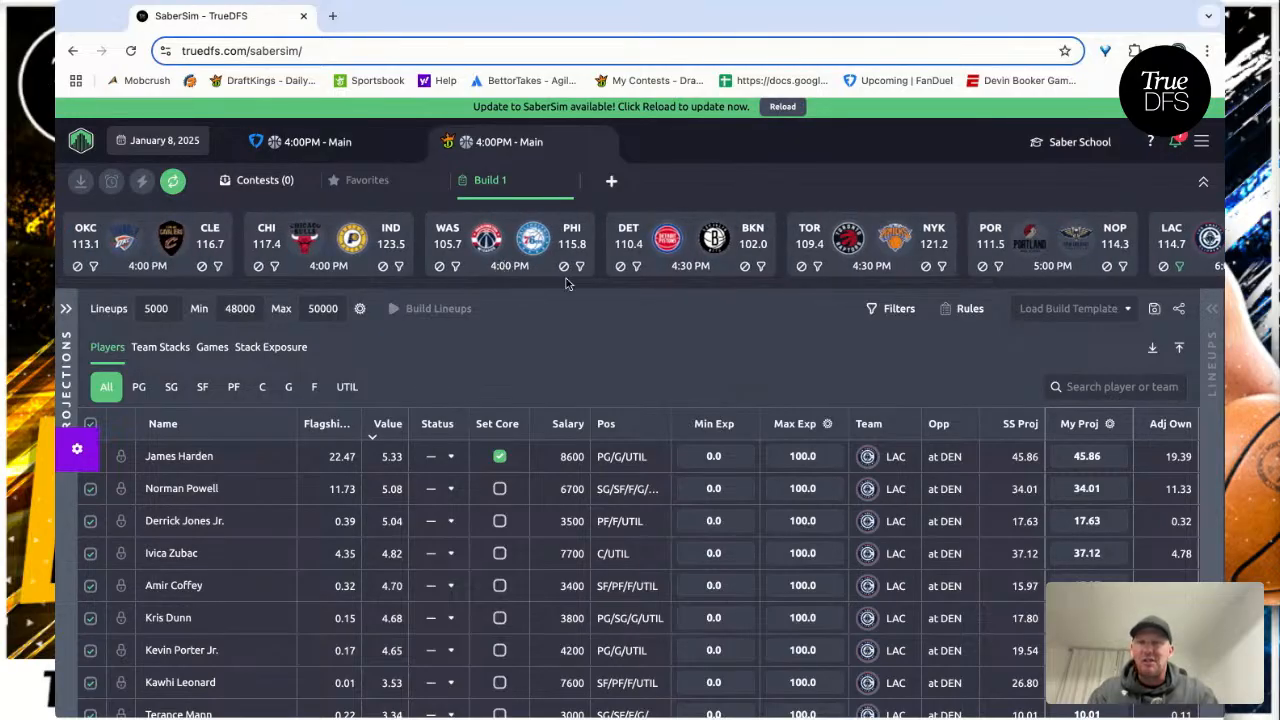
{"action": "scroll", "coordinate": [580, 270], "scroll_direction": "right", "scroll_amount": 3}
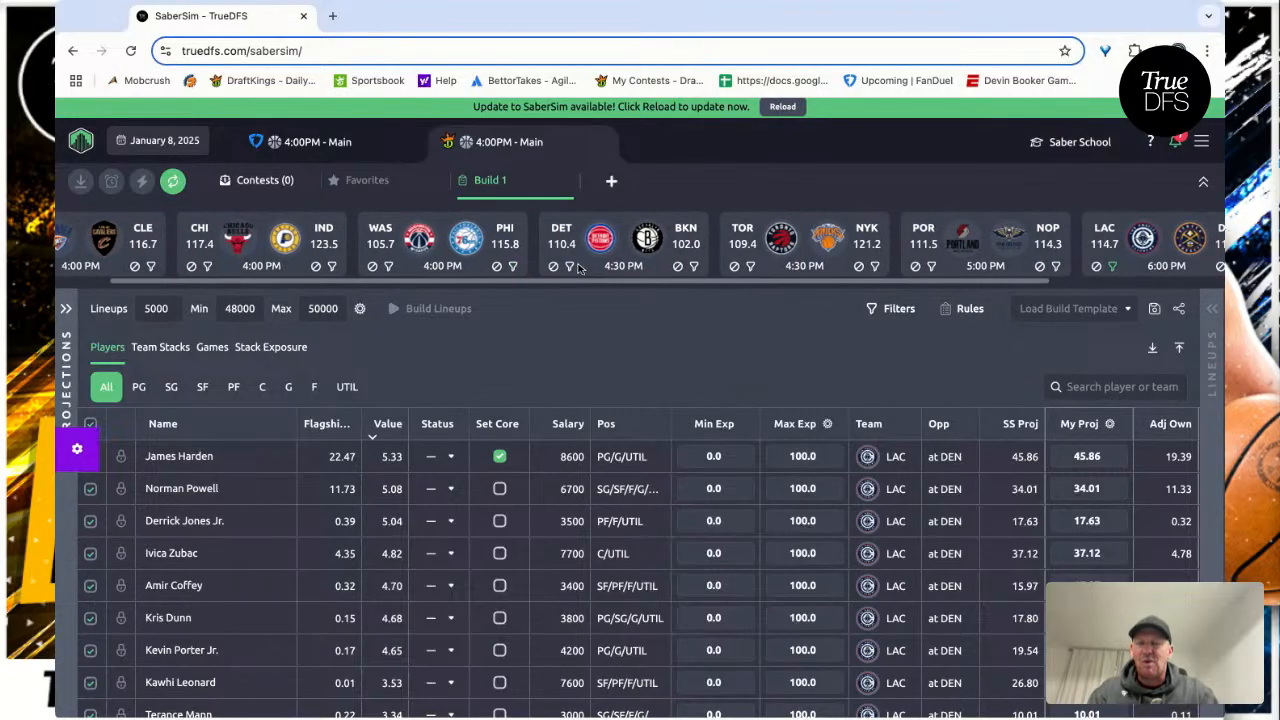
{"action": "scroll", "coordinate": [580, 270], "scroll_direction": "right", "scroll_amount": 2}
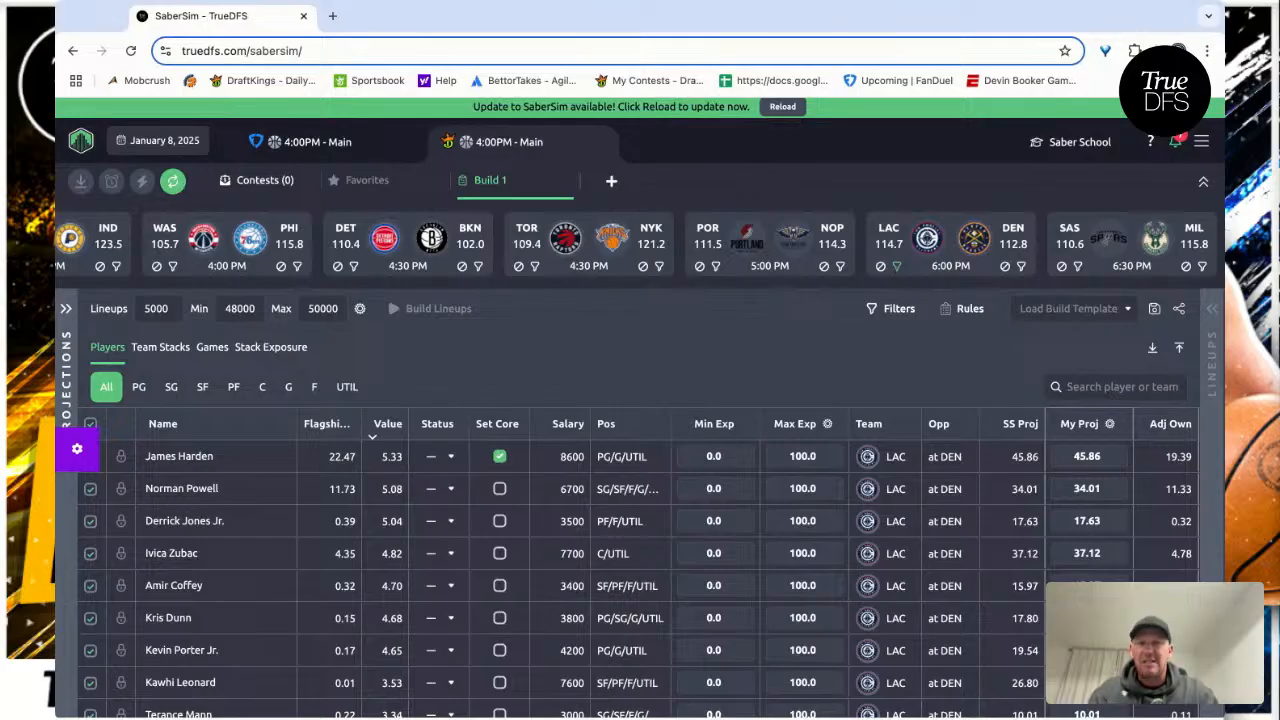
{"action": "left_click", "coordinate": [896, 266]}
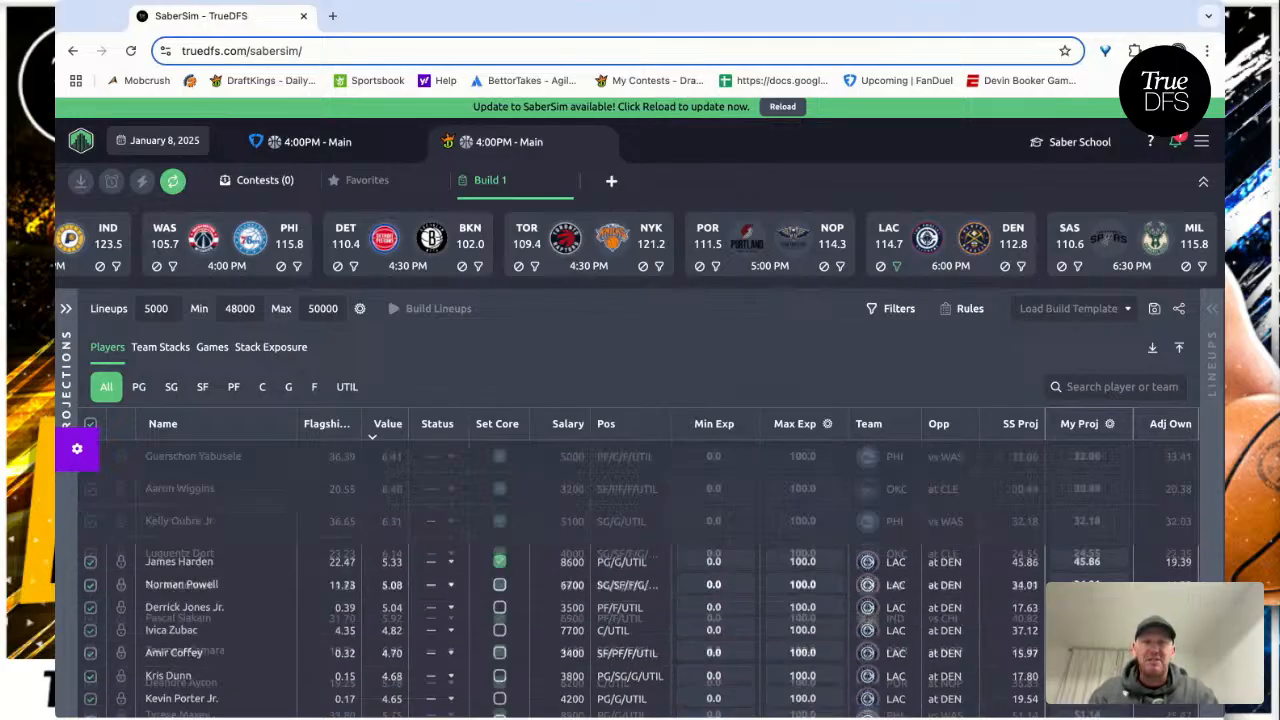
{"action": "left_click", "coordinate": [1020, 266]}
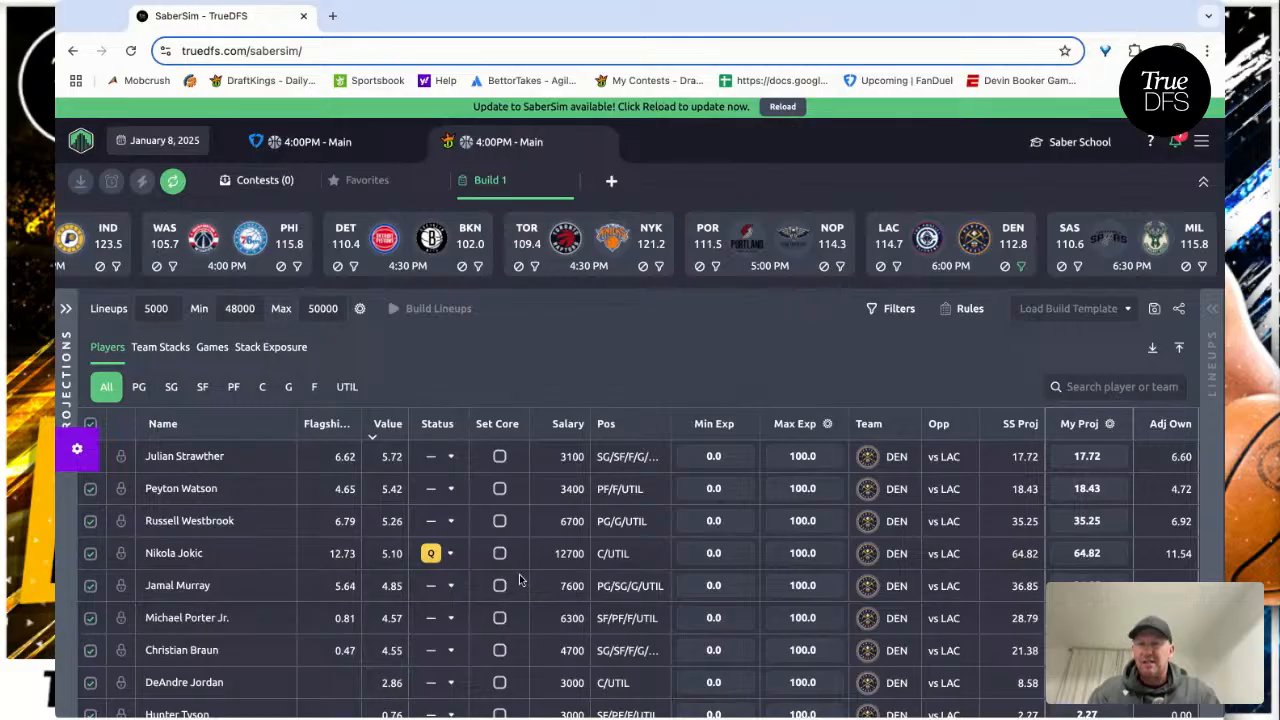
{"action": "left_click", "coordinate": [499, 521]}
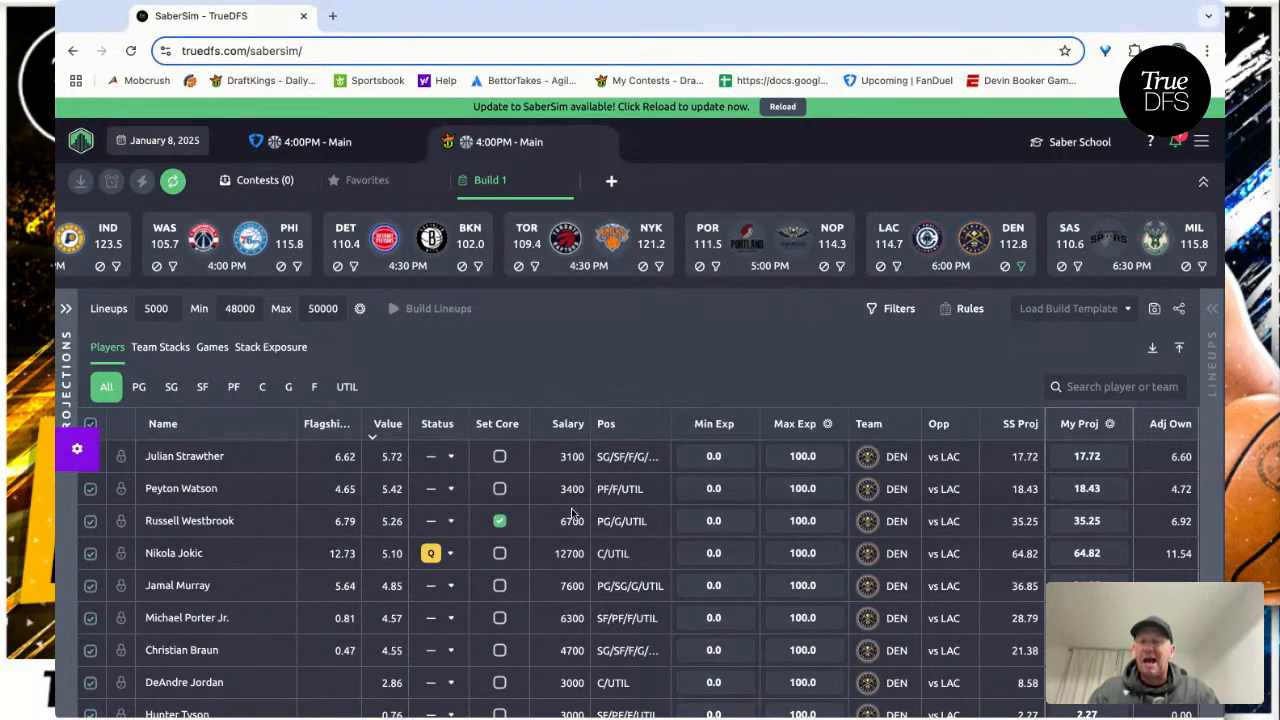
{"action": "left_click", "coordinate": [499, 489]}
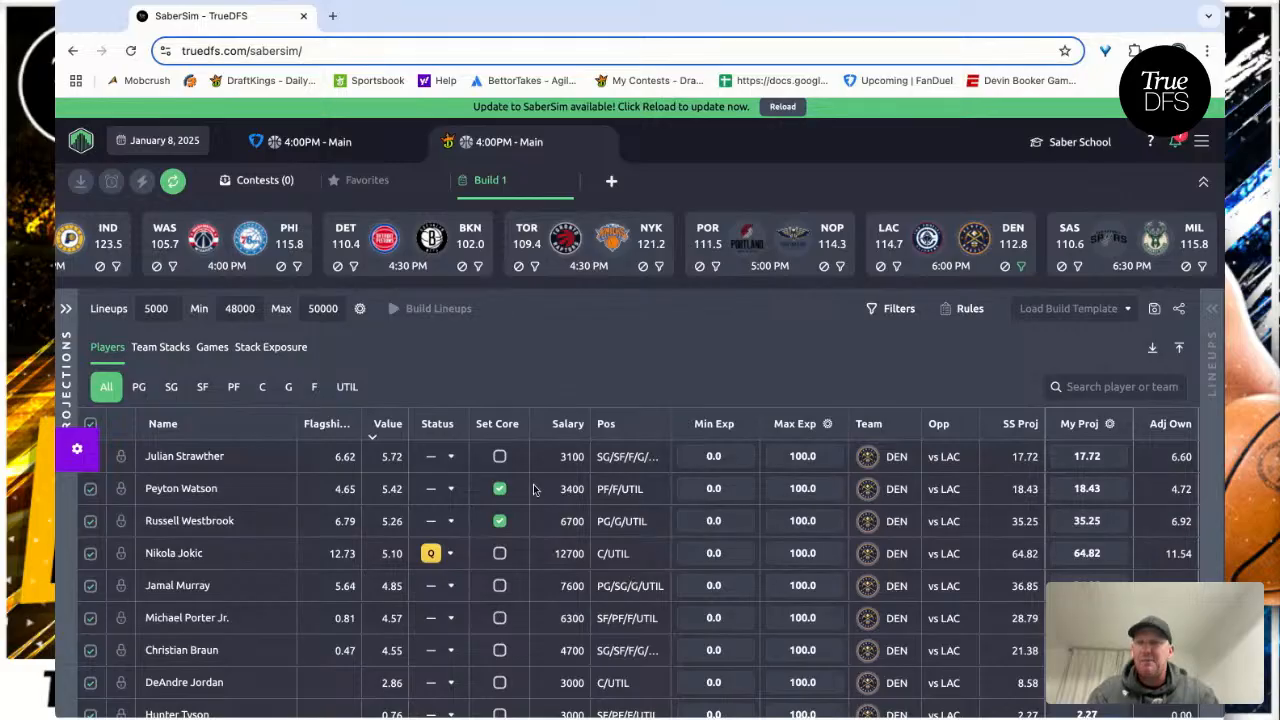
{"action": "left_click", "coordinate": [501, 459]}
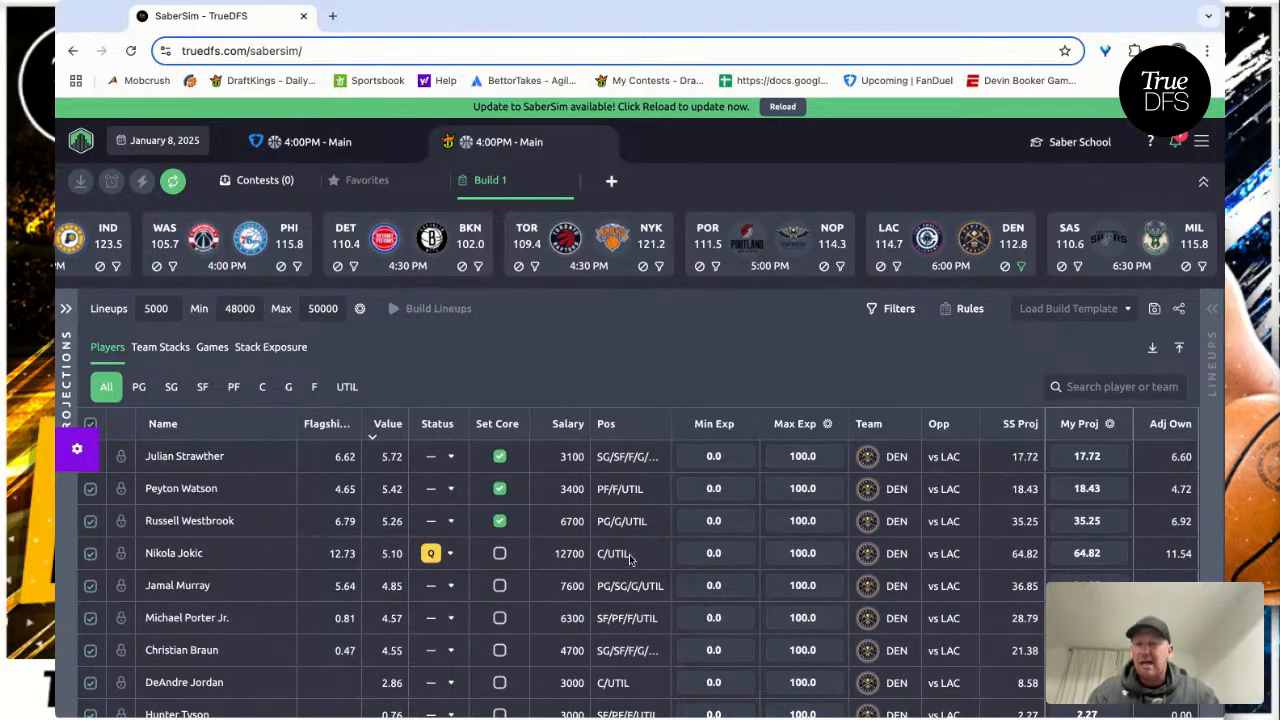
- Add Jamal Murray, Michael Porter Jr. and Christian Braun as core players for DEN
{"action": "scroll", "coordinate": [625, 558], "scroll_direction": "down", "scroll_amount": 2}
{"action": "scroll", "coordinate": [607, 560], "scroll_direction": "up", "scroll_amount": 2}
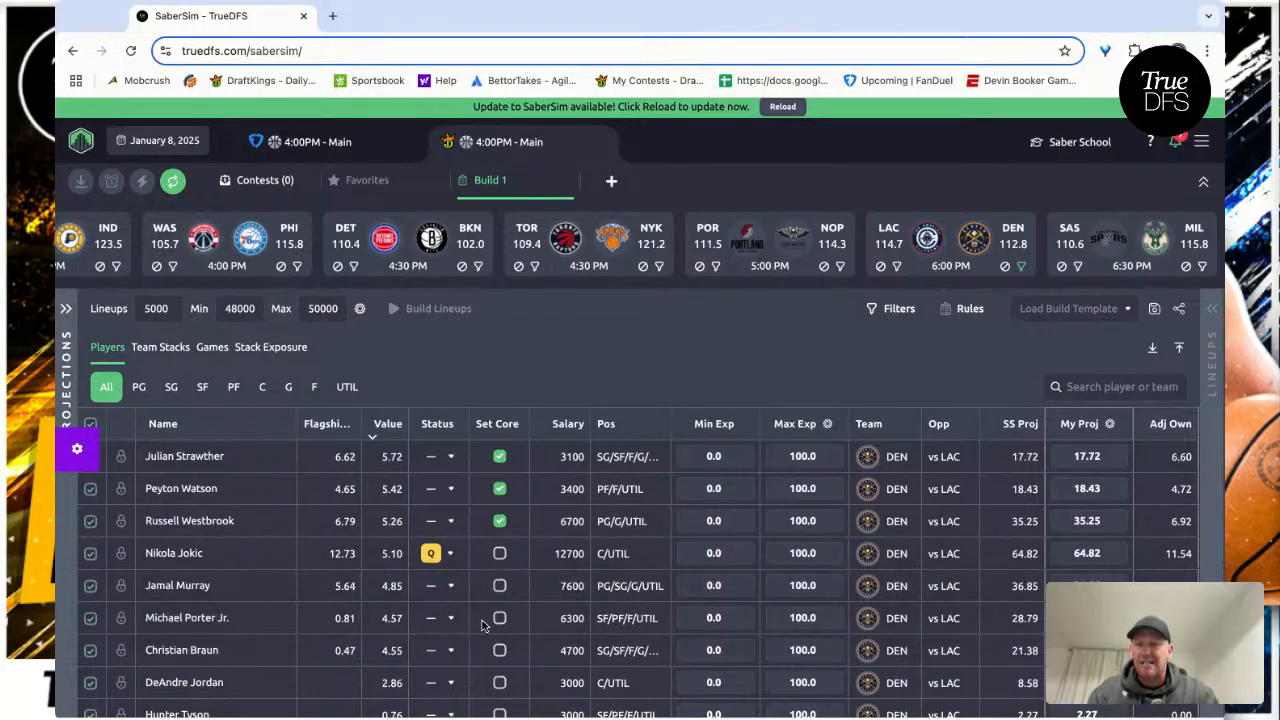
{"action": "left_click", "coordinate": [499, 586]}
{"action": "left_click", "coordinate": [500, 618]}
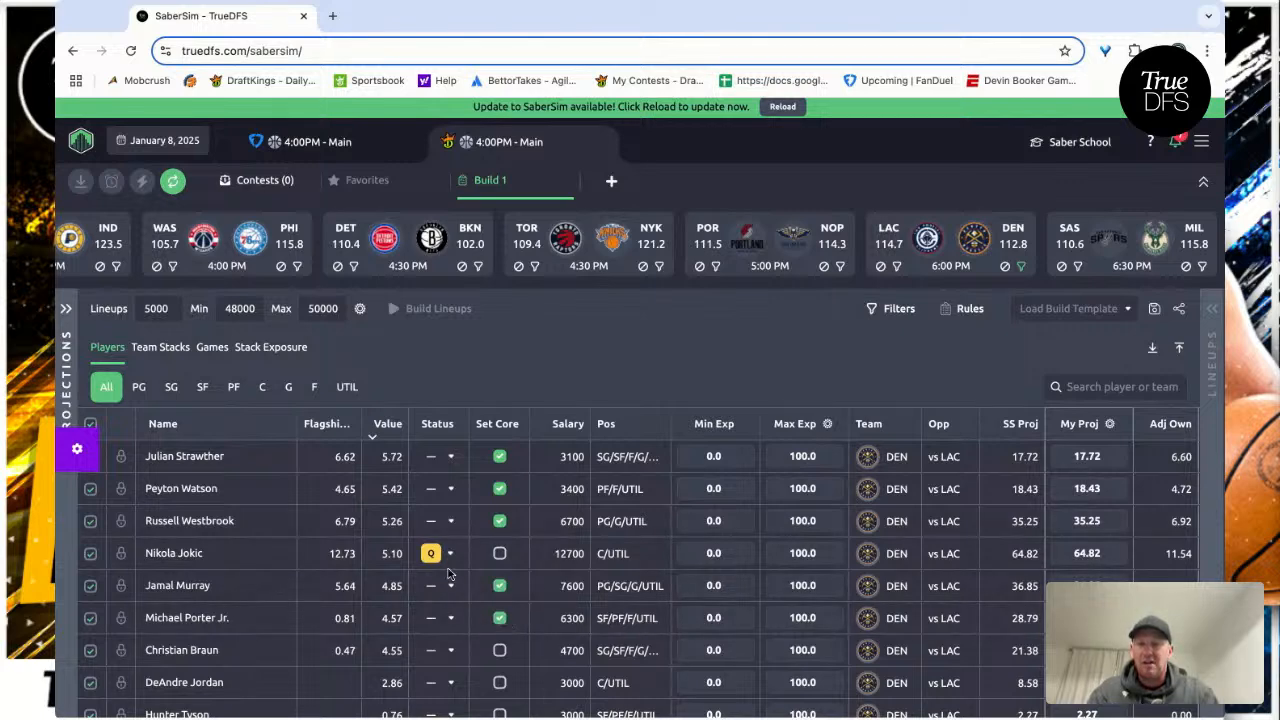
{"action": "scroll", "coordinate": [448, 573], "scroll_direction": "down", "scroll_amount": 1}
{"action": "left_click", "coordinate": [500, 597]}
{"action": "scroll", "coordinate": [620, 564], "scroll_direction": "up", "scroll_amount": 1}
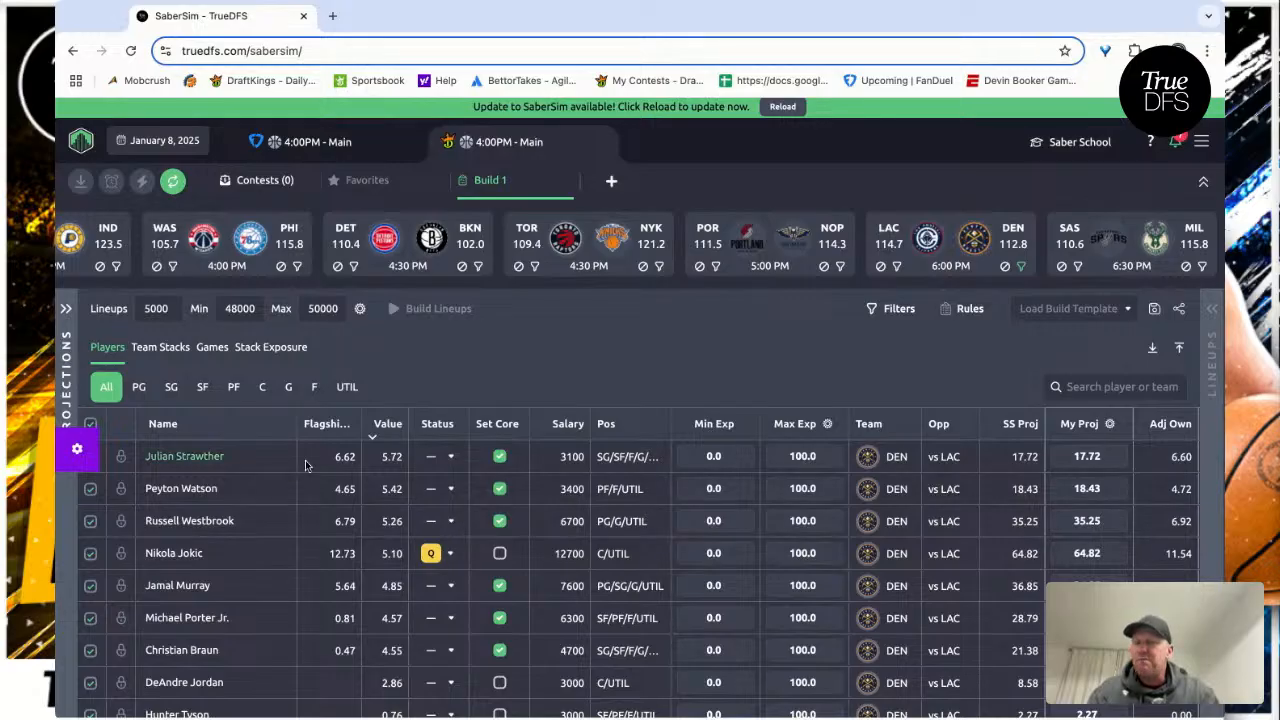
- Switch the team filter from DEN to SAS and set Julian Champagnie and Victor Wembanyama as core players
{"action": "left_click", "coordinate": [1021, 266]}
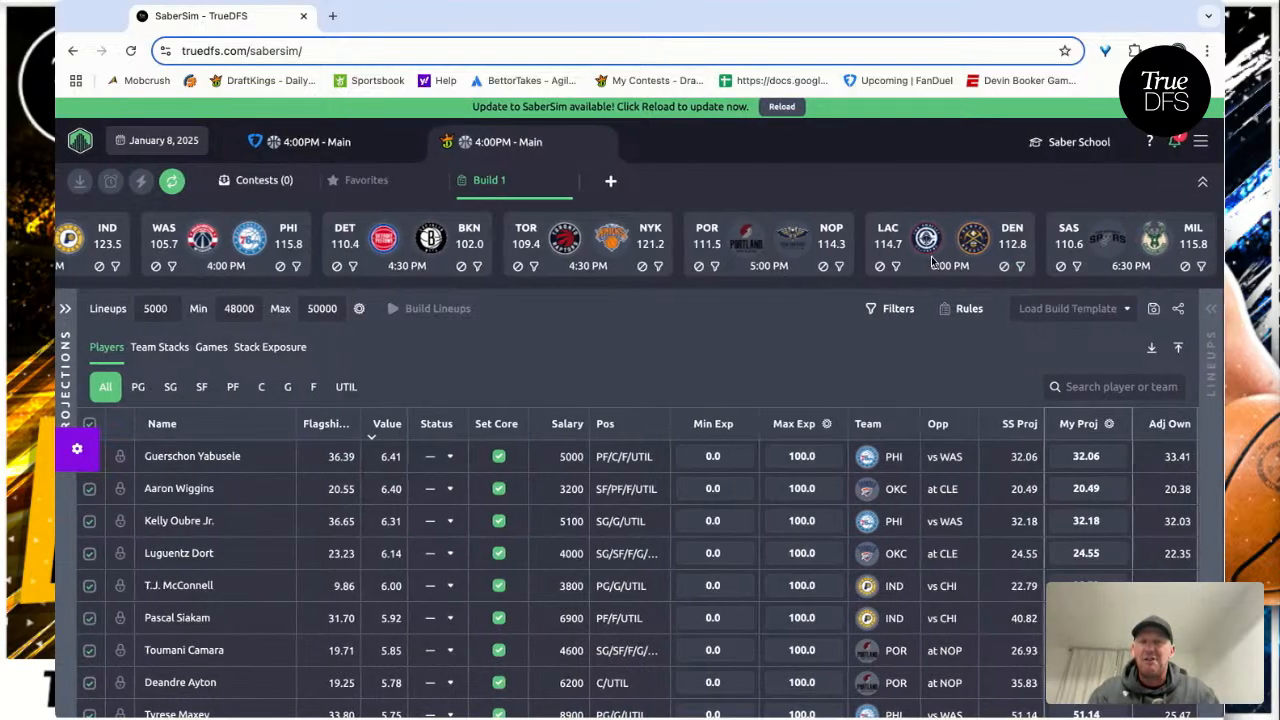
{"action": "left_click", "coordinate": [1078, 268]}
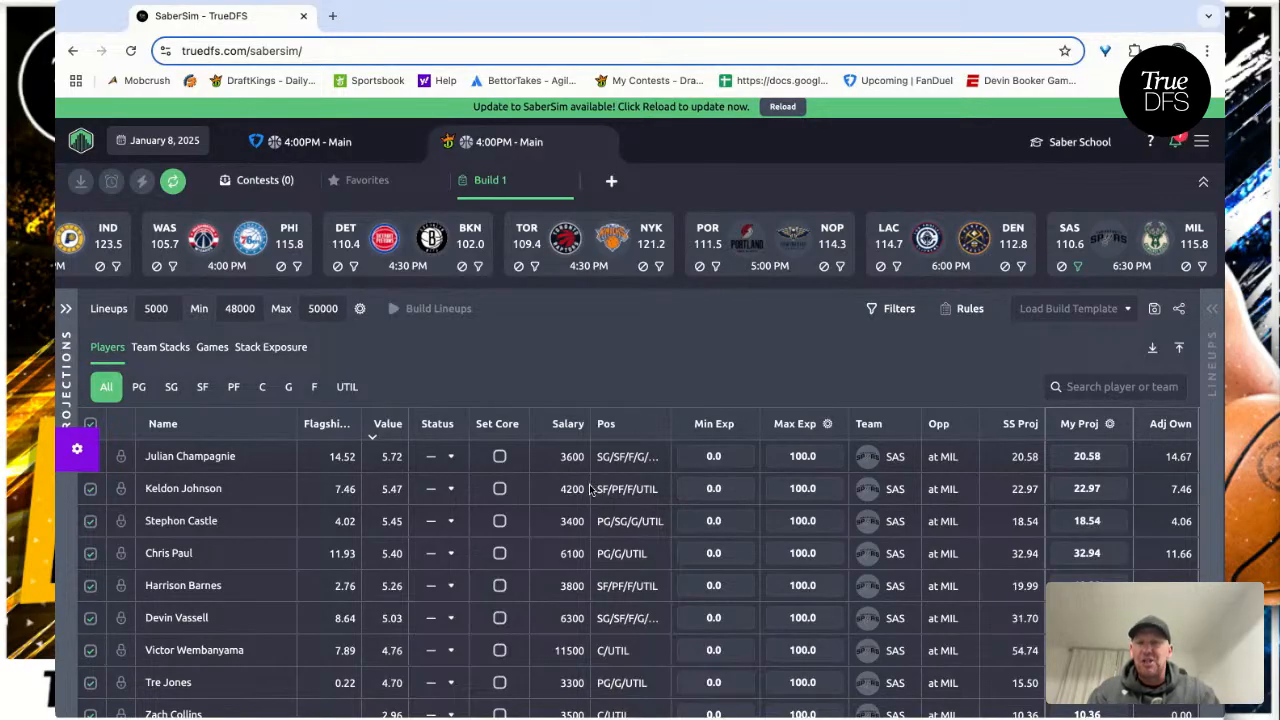
{"action": "left_click", "coordinate": [499, 456]}
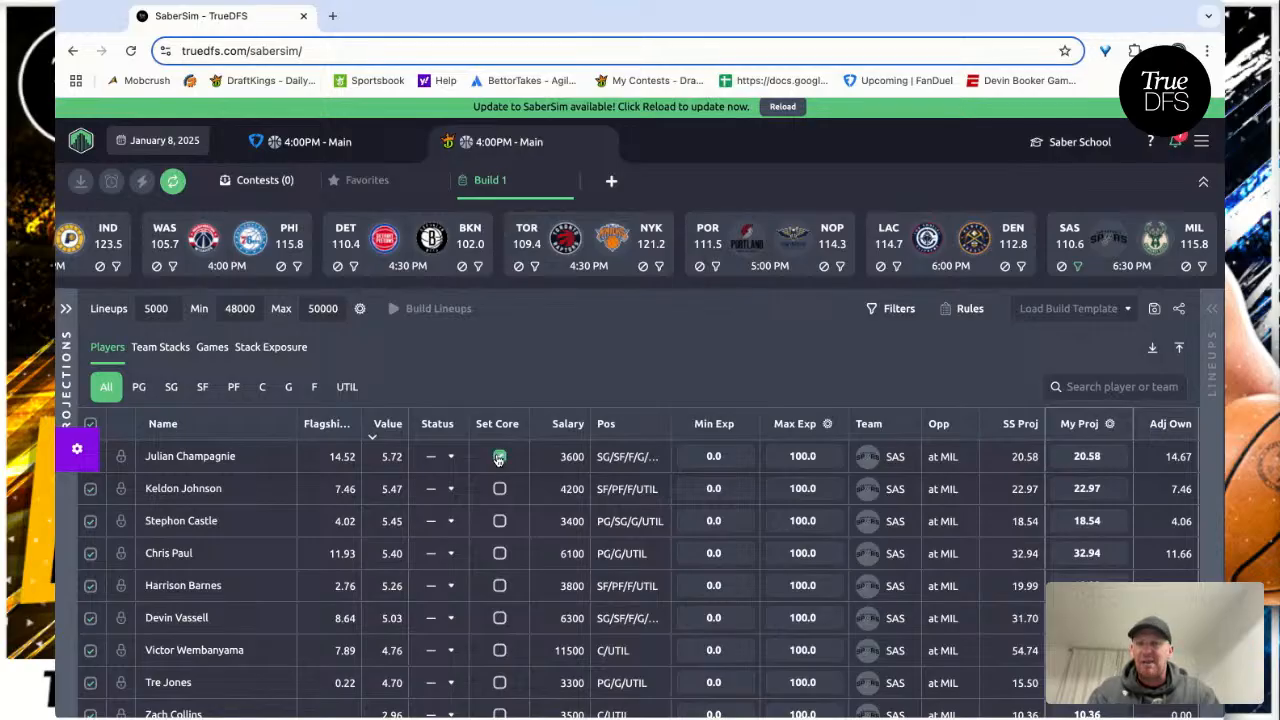
{"action": "scroll", "coordinate": [520, 500], "scroll_direction": "down", "scroll_amount": 3}
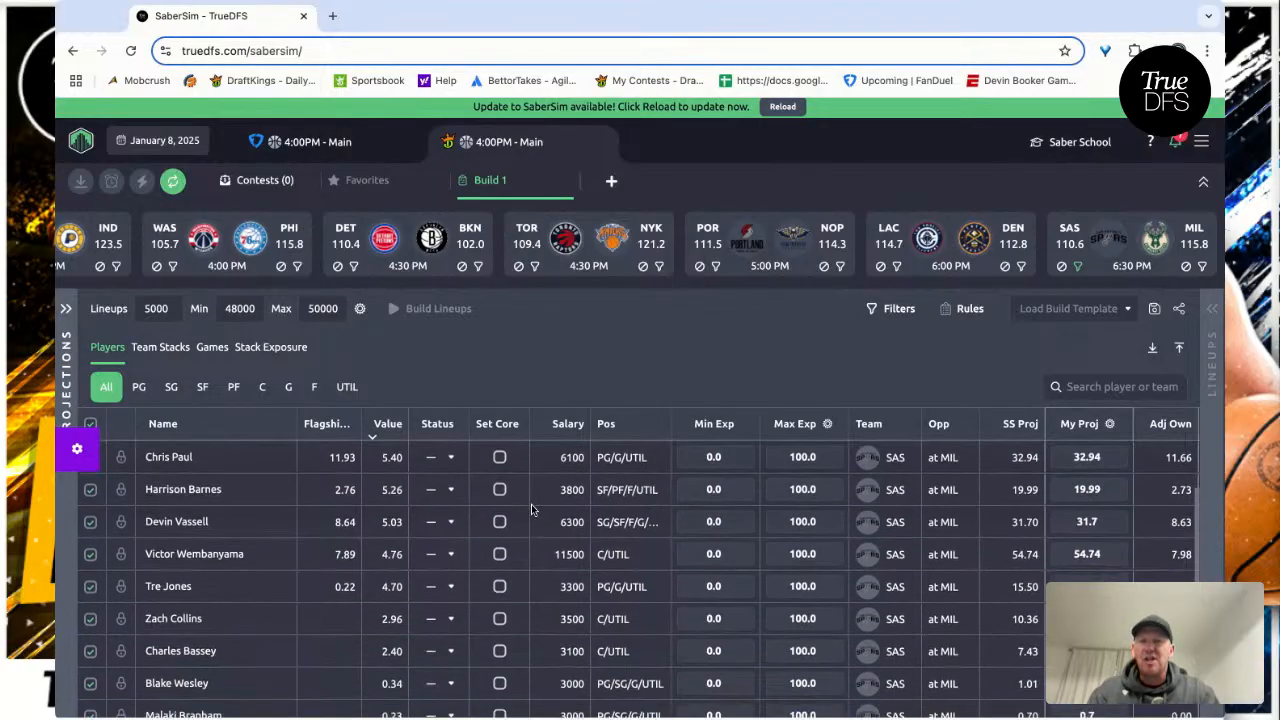
{"action": "left_click", "coordinate": [499, 555]}
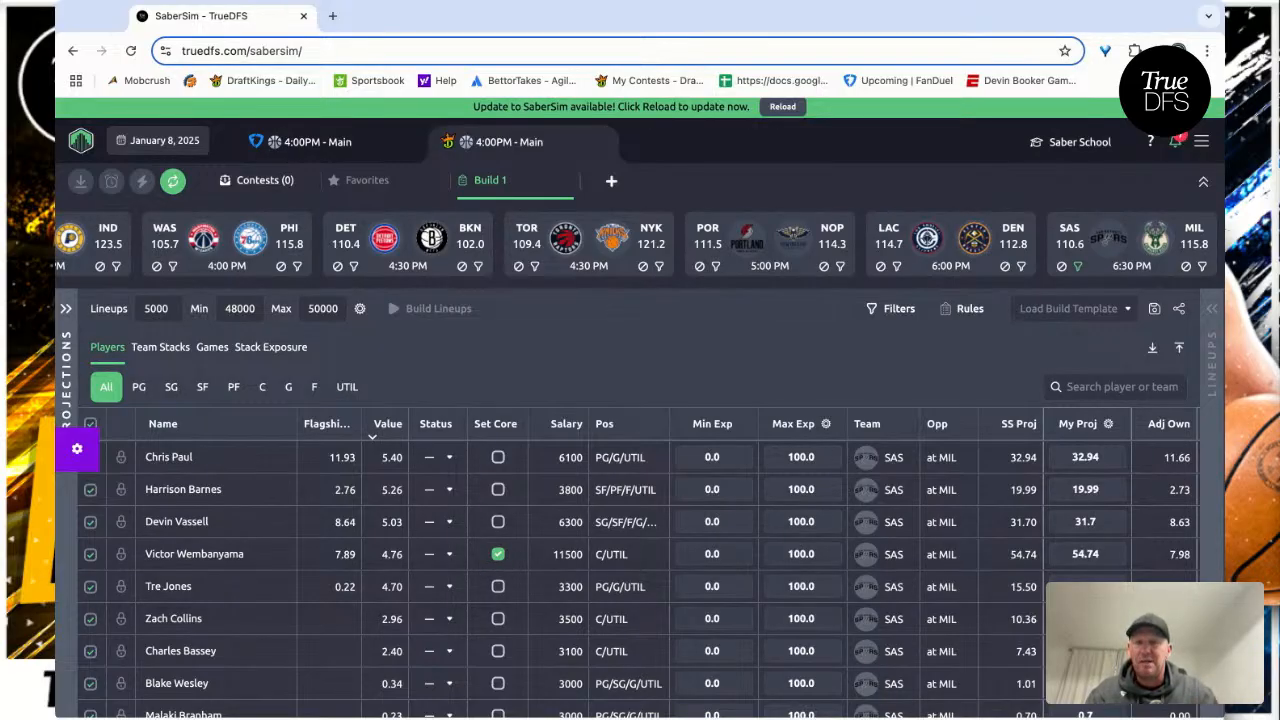
{"action": "scroll", "coordinate": [640, 580], "scroll_direction": "up", "scroll_amount": 2}
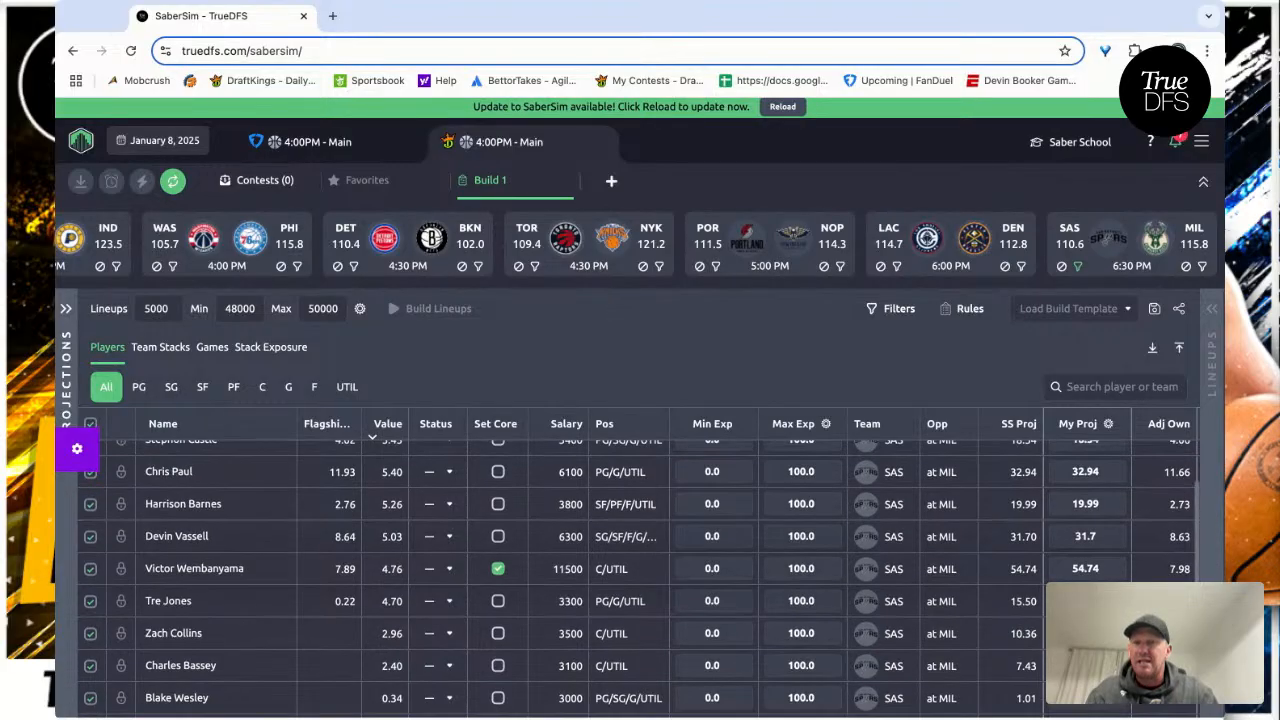
{"action": "scroll", "coordinate": [640, 580], "scroll_direction": "up", "scroll_amount": 1}
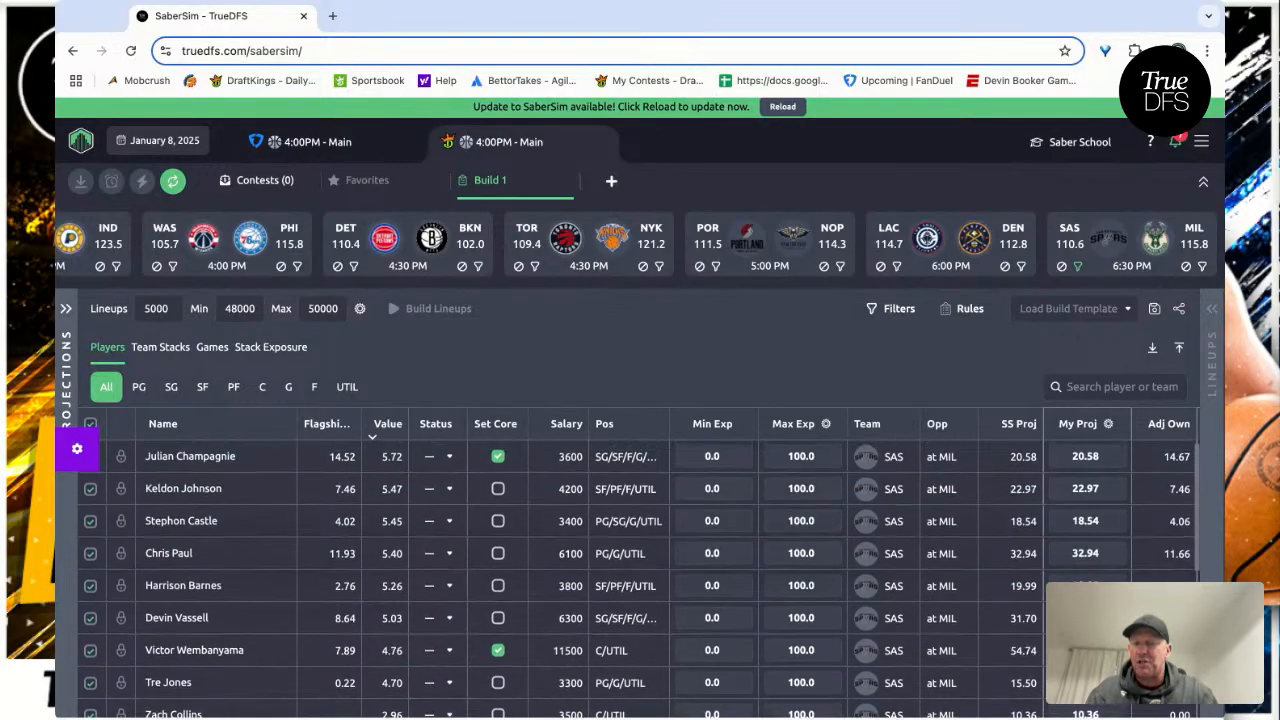
{"action": "scroll", "coordinate": [640, 580], "scroll_direction": "down", "scroll_amount": 1}
{"action": "scroll", "coordinate": [640, 580], "scroll_direction": "down", "scroll_amount": 1}
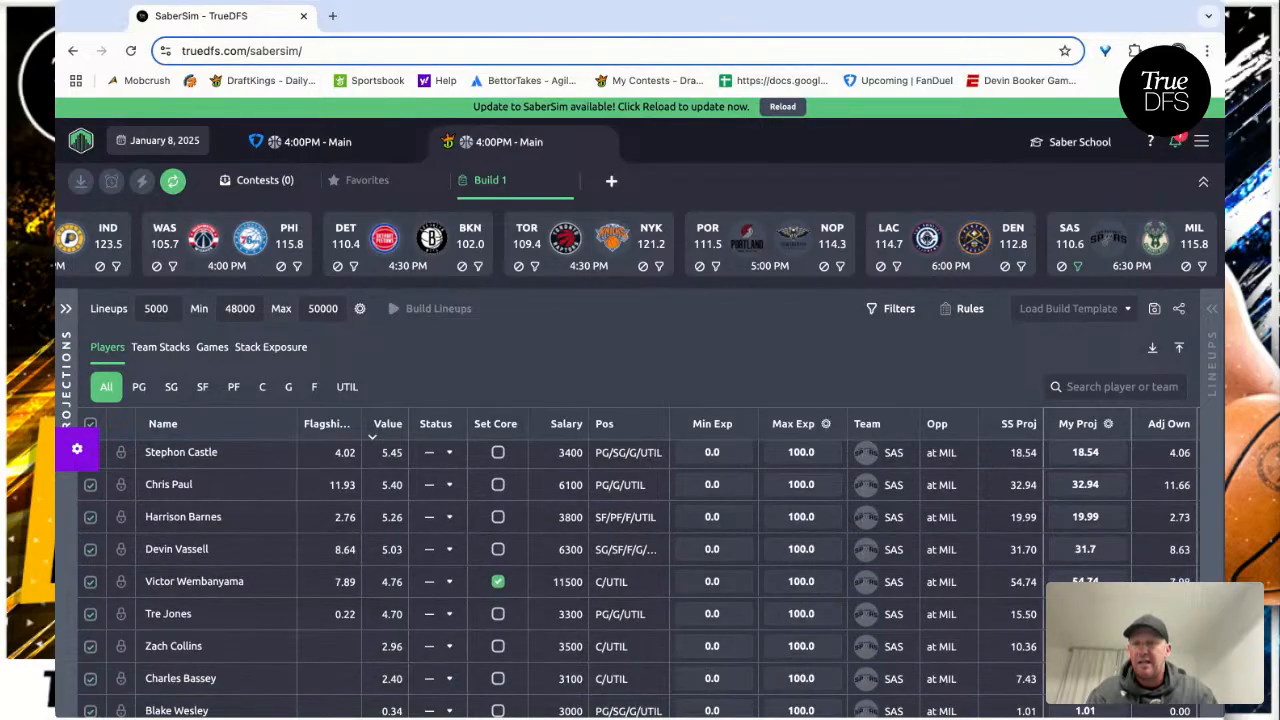
{"action": "scroll", "coordinate": [640, 580], "scroll_direction": "up", "scroll_amount": 2}
{"action": "scroll", "coordinate": [640, 580], "scroll_direction": "down", "scroll_amount": 2}
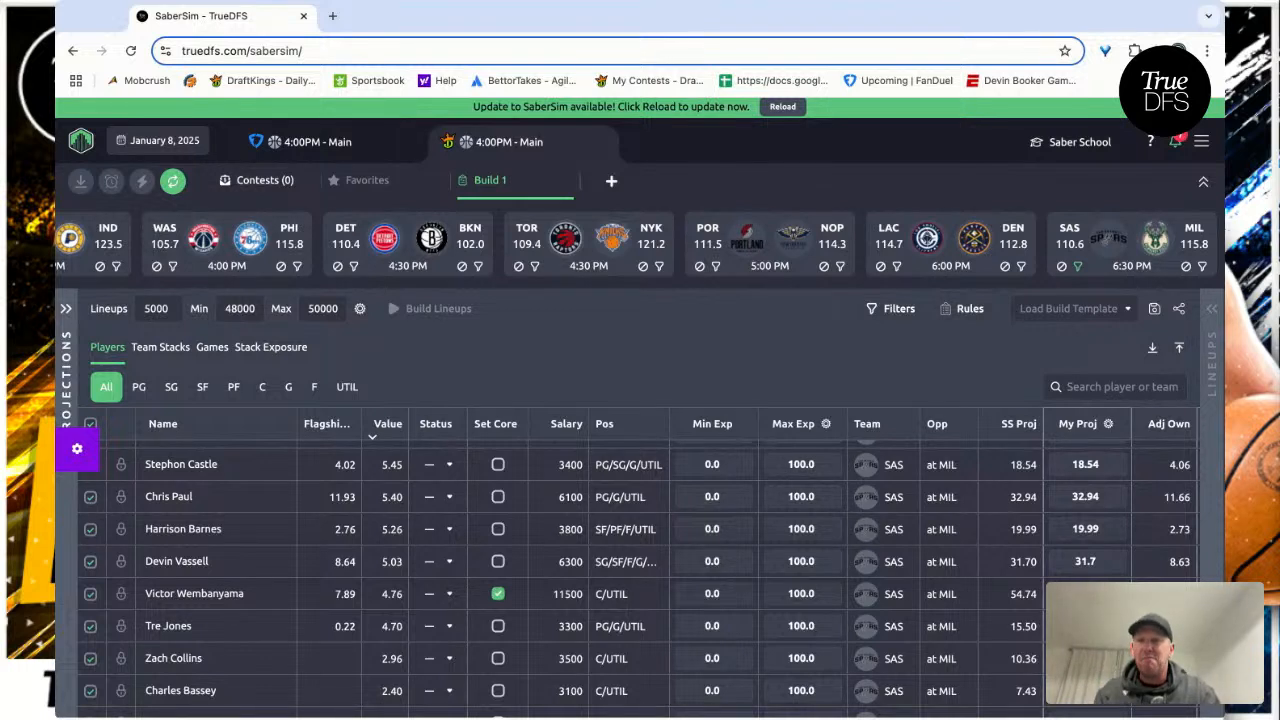
- Switch the team filter from SAS to MIL and set Giannis Antetokounmpo as a core player
{"action": "left_click", "coordinate": [1078, 266]}
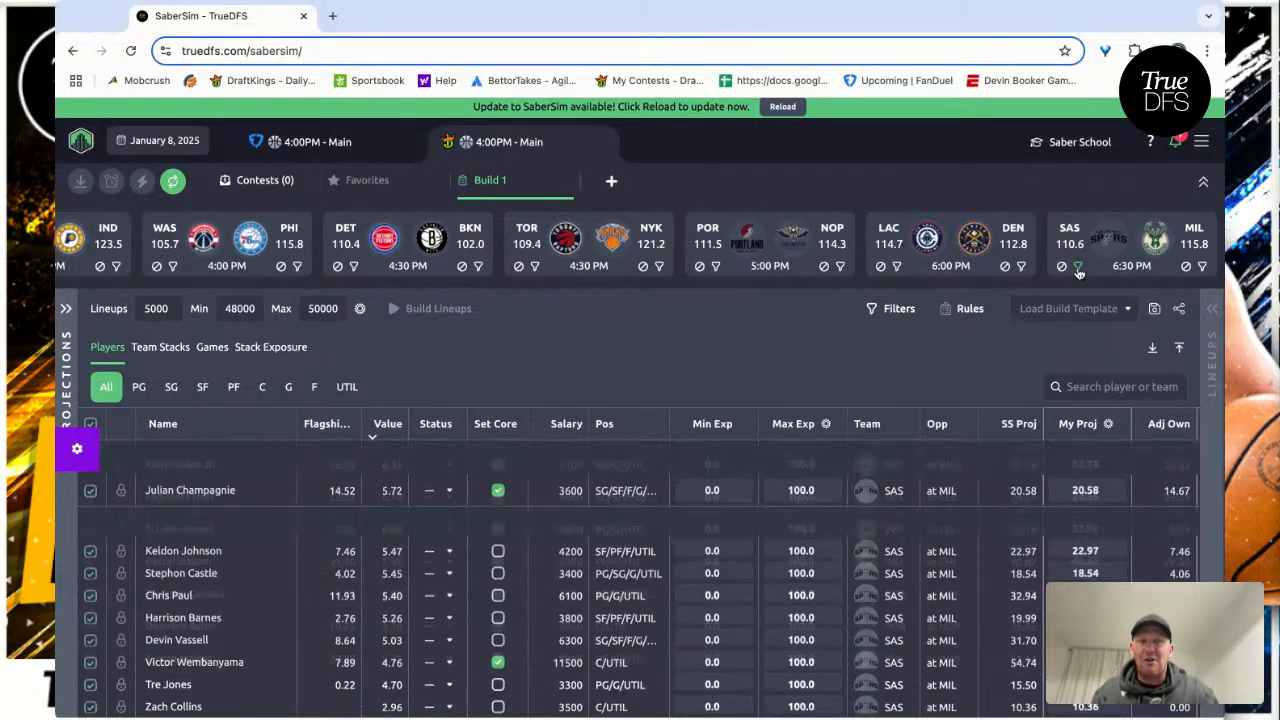
{"action": "left_click", "coordinate": [1202, 266]}
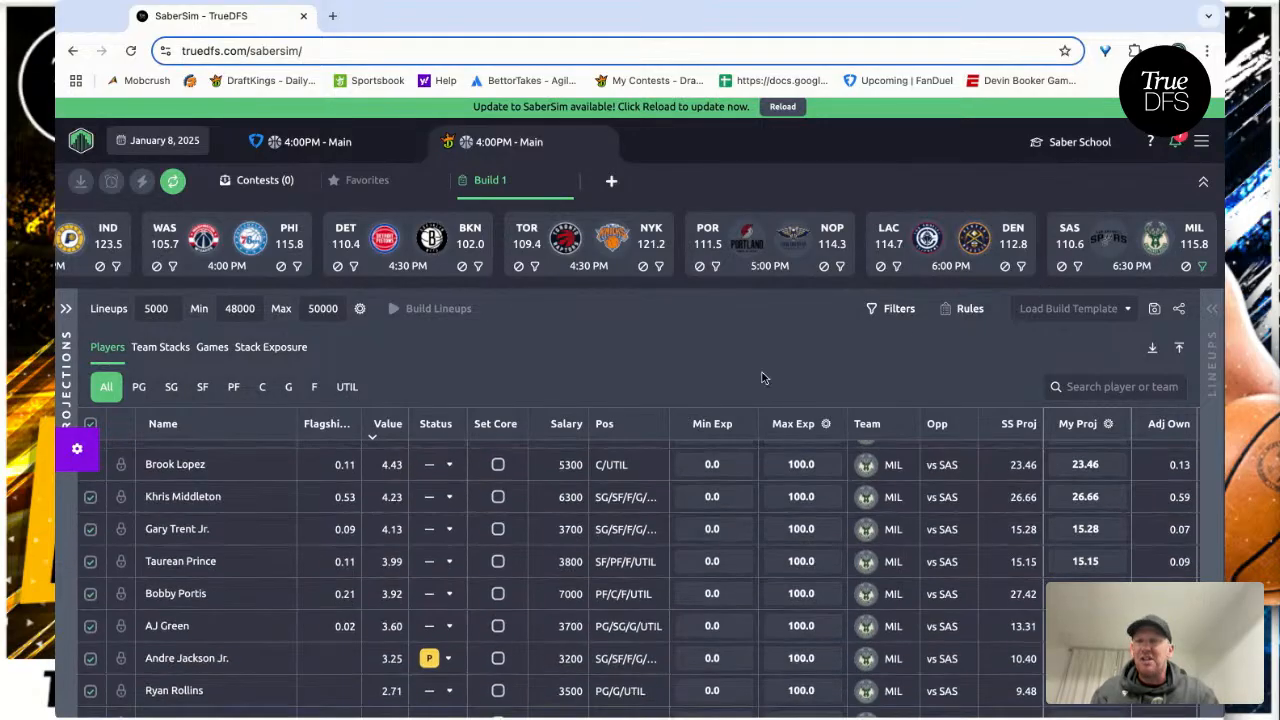
{"action": "scroll", "coordinate": [544, 548], "scroll_direction": "up", "scroll_amount": 2}
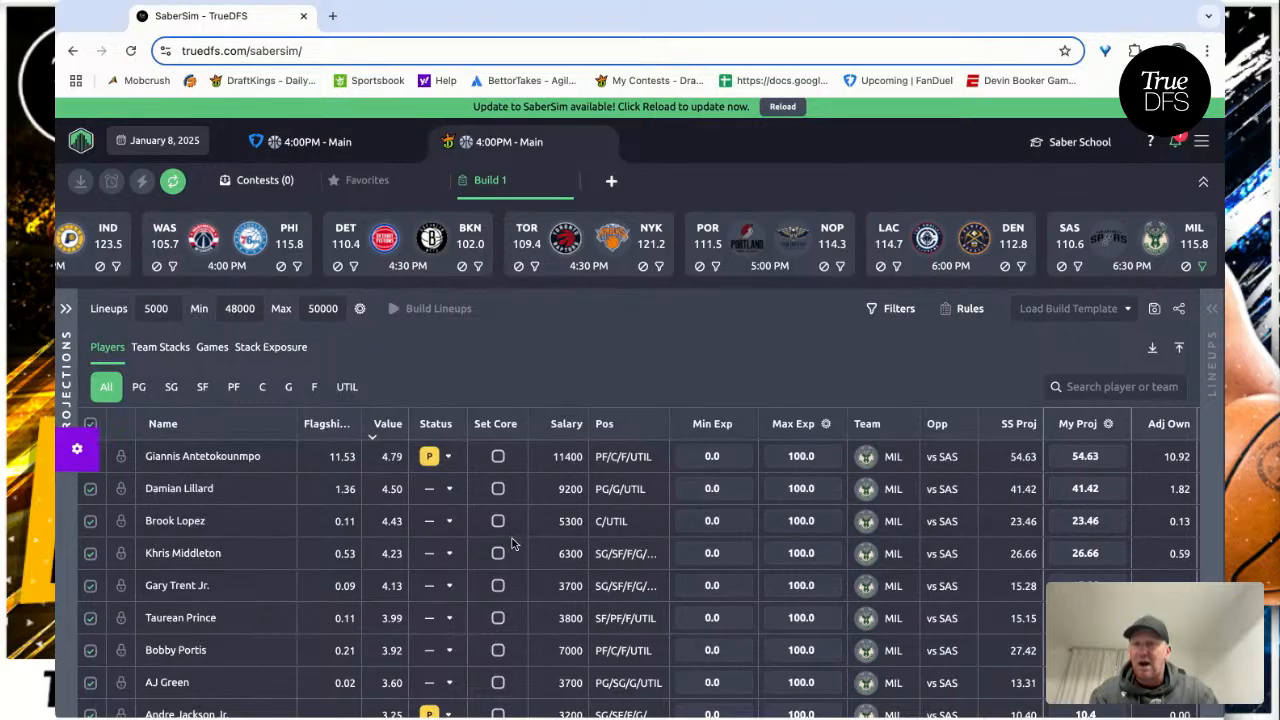
{"action": "left_click", "coordinate": [498, 457]}
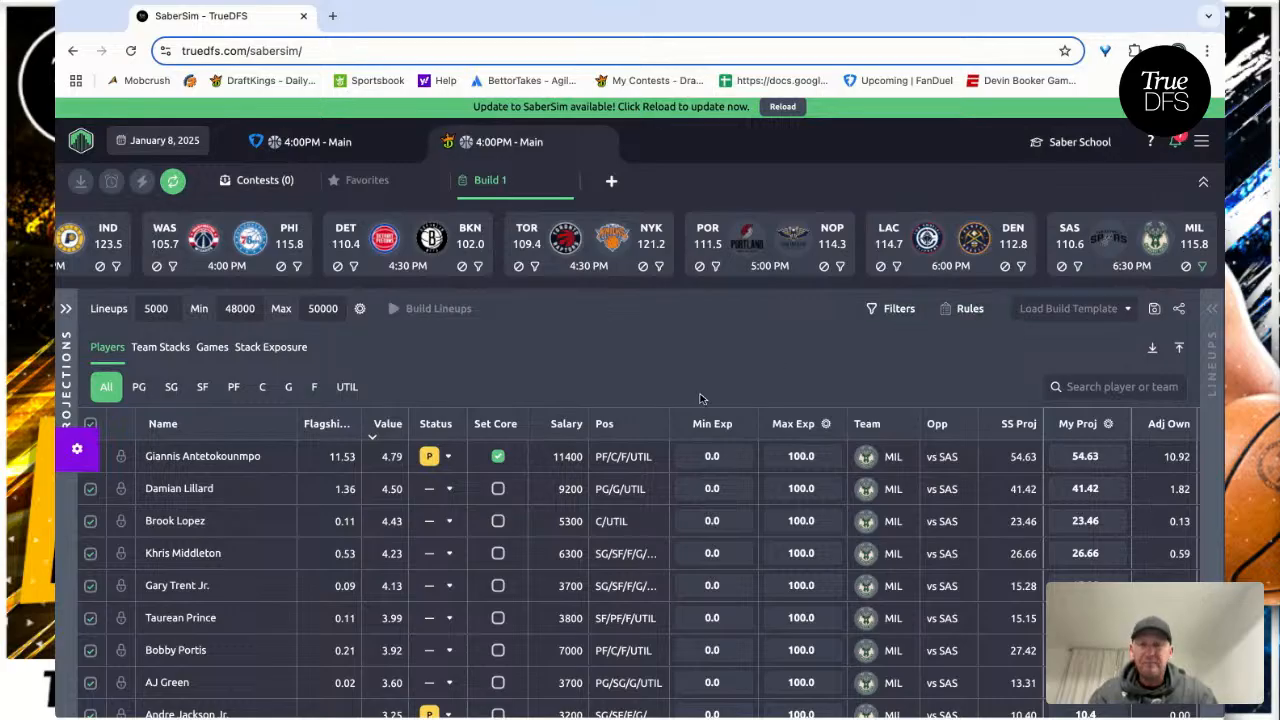
- Clear the MIL team filter and review the core selections across the full player list
{"action": "left_click", "coordinate": [1201, 266]}
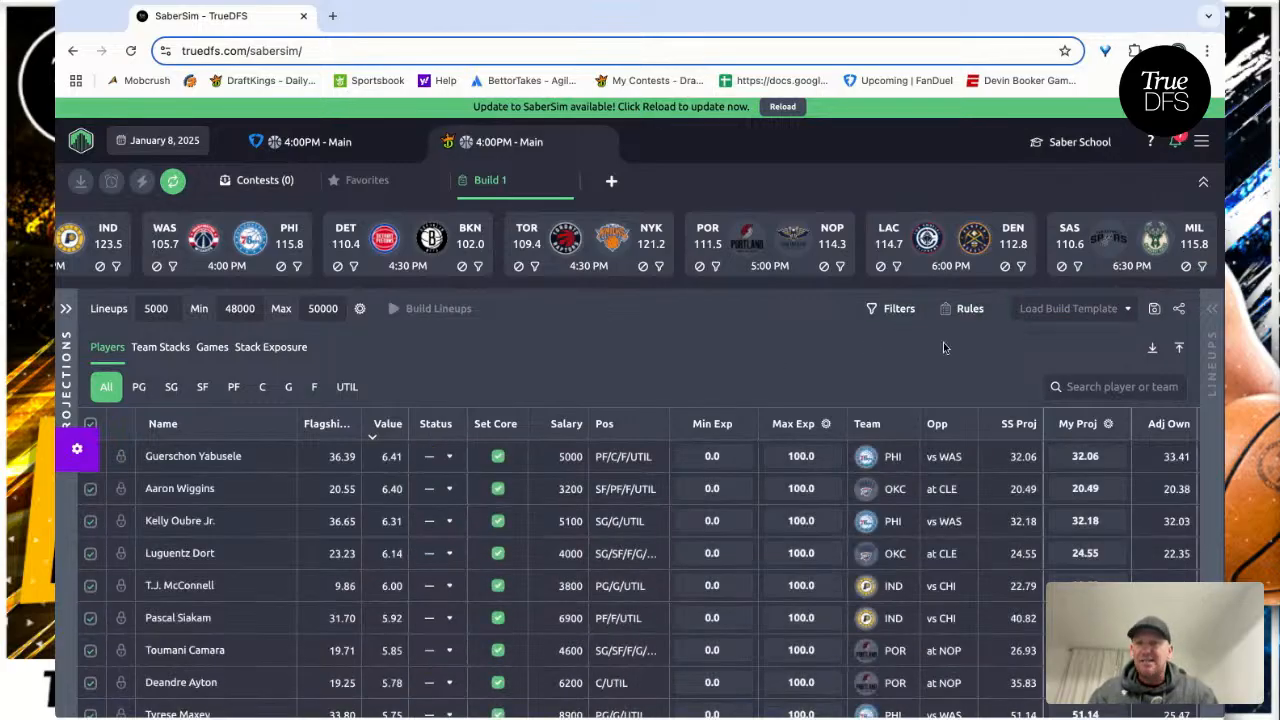
{"action": "scroll", "coordinate": [522, 505], "scroll_direction": "down", "scroll_amount": 6}
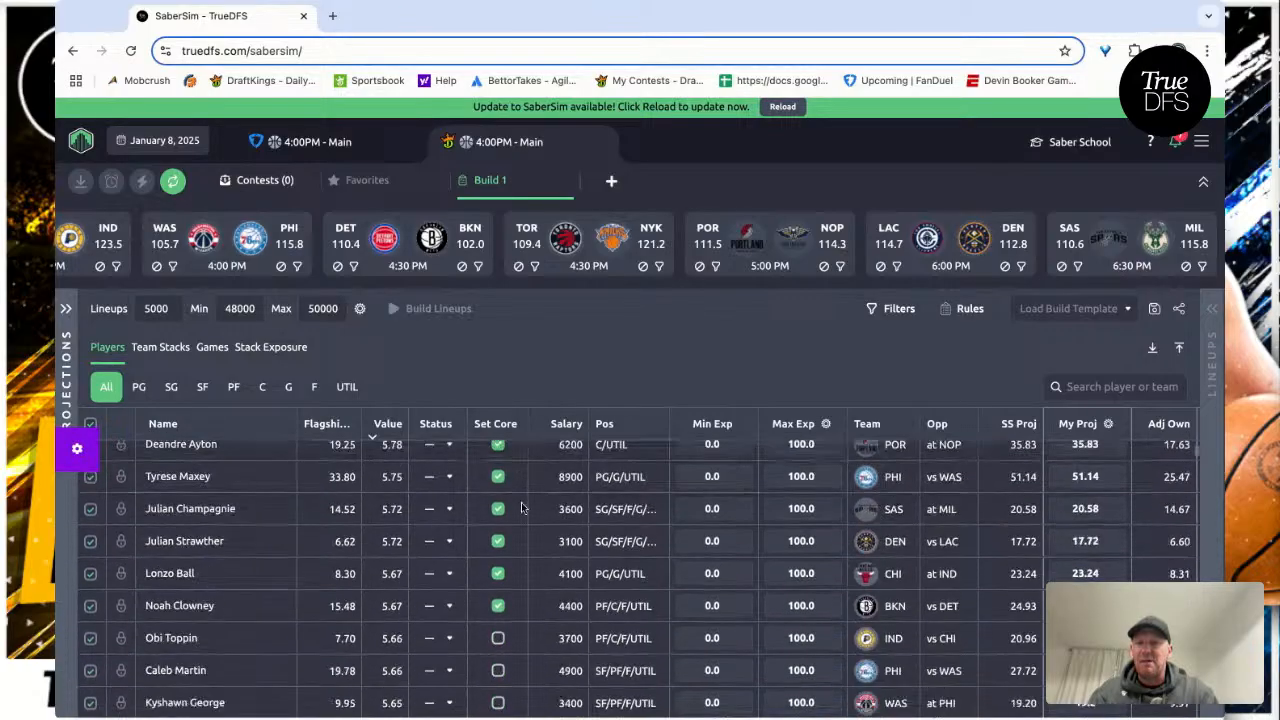
{"action": "scroll", "coordinate": [522, 498], "scroll_direction": "down", "scroll_amount": 15}
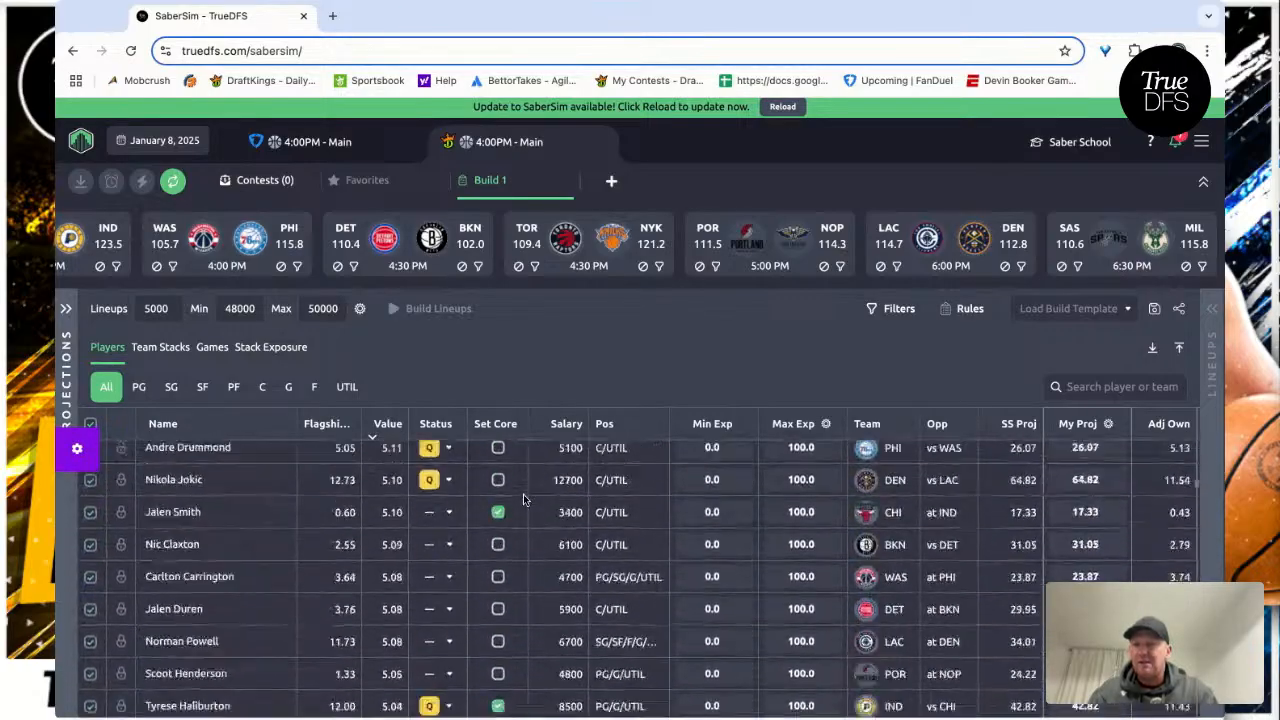
{"action": "scroll", "coordinate": [523, 499], "scroll_direction": "down", "scroll_amount": 15}
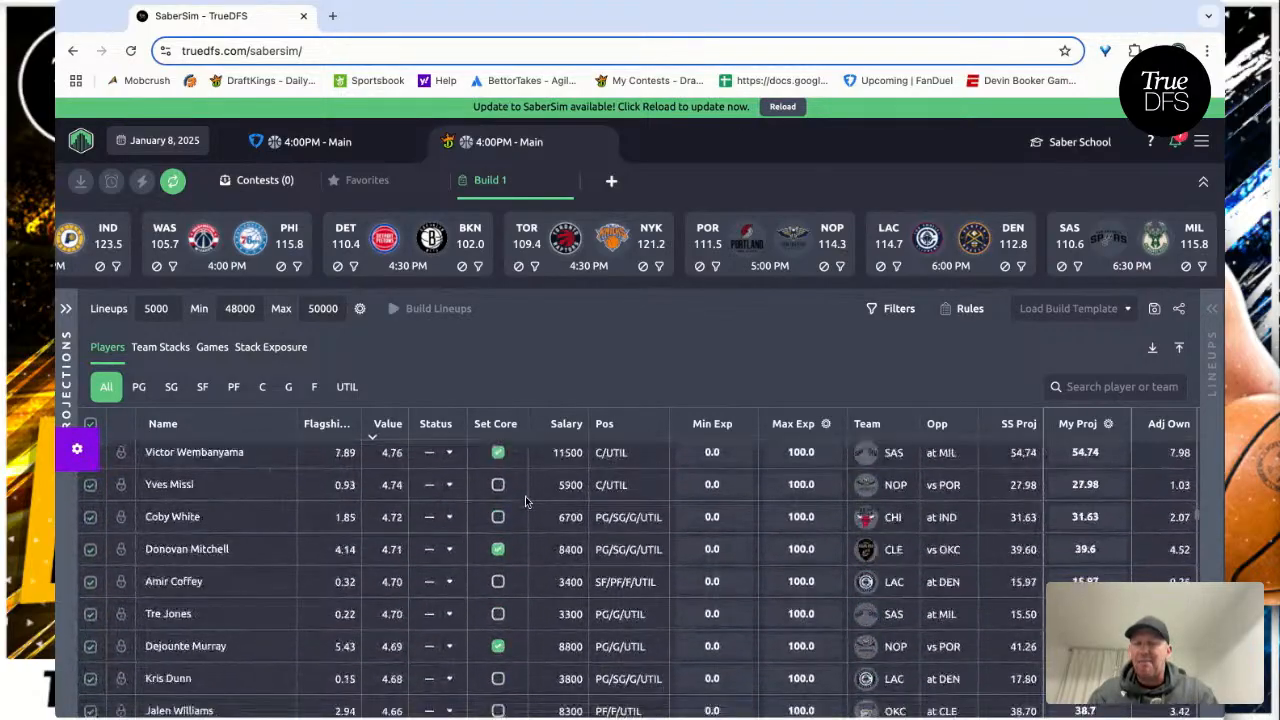
{"action": "scroll", "coordinate": [523, 499], "scroll_direction": "down", "scroll_amount": 15}
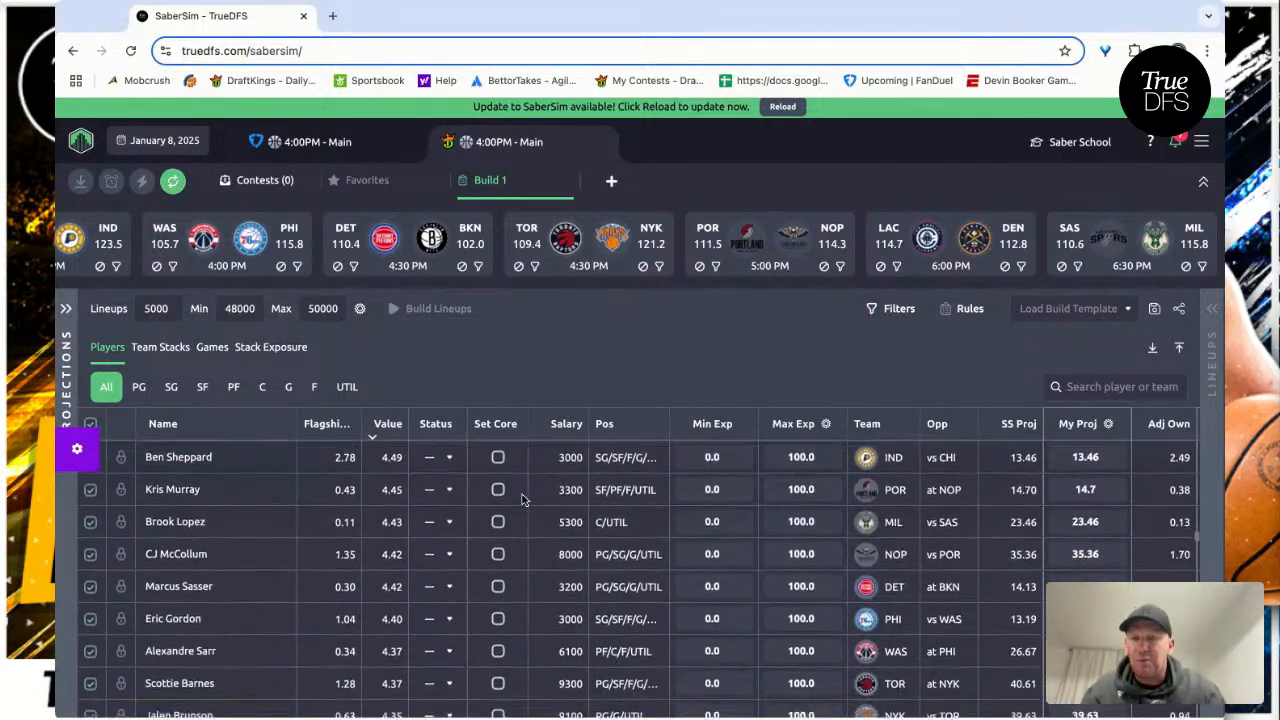
{"action": "scroll", "coordinate": [522, 494], "scroll_direction": "up", "scroll_amount": 20}
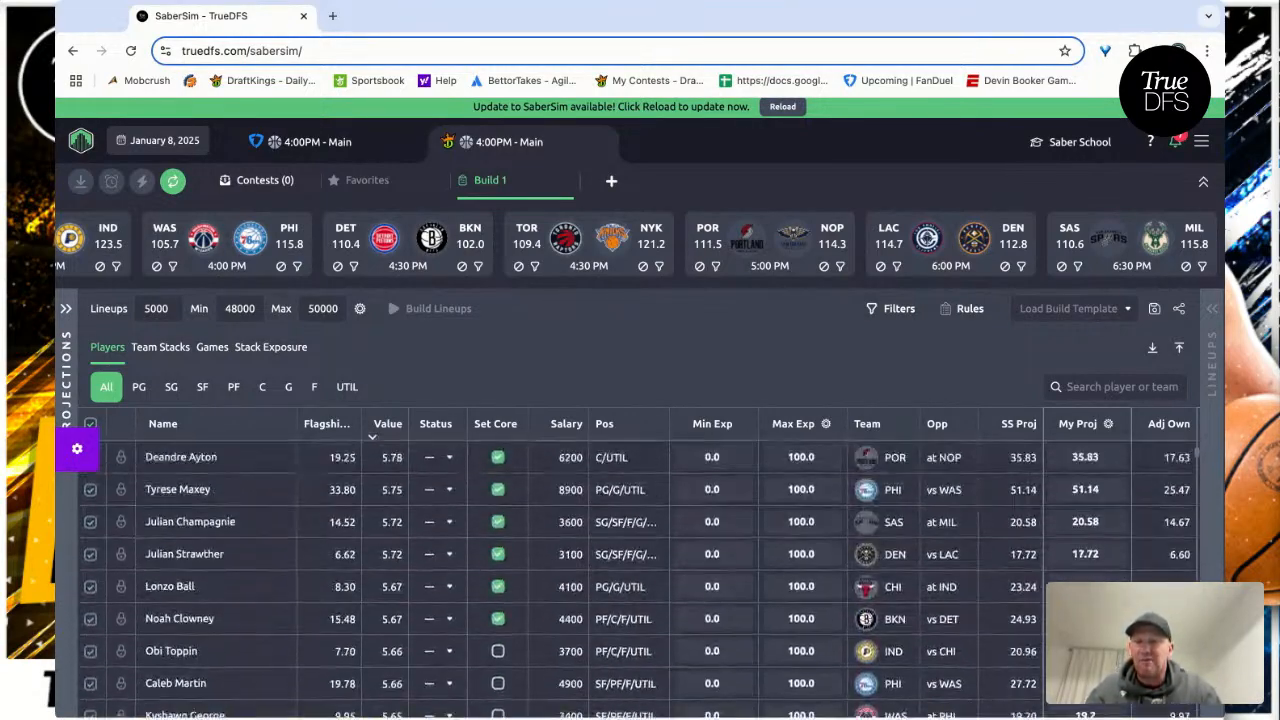